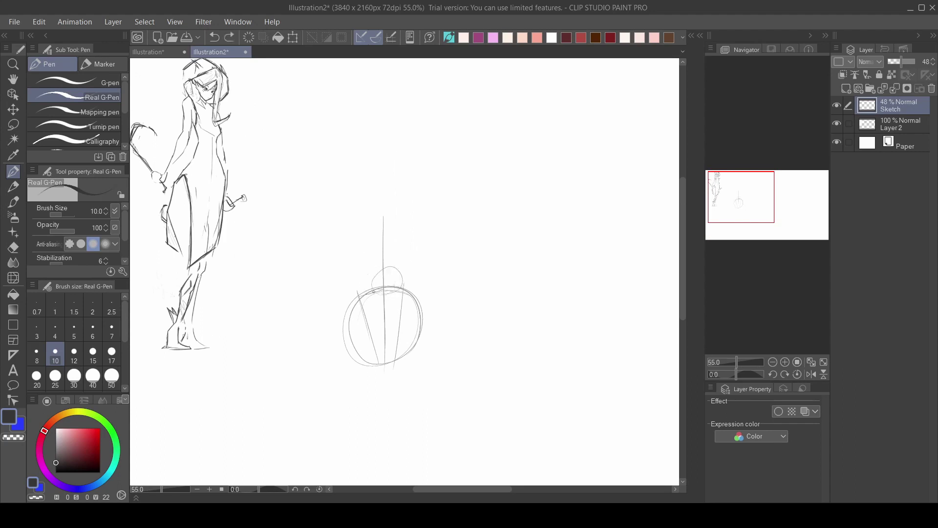
# Sketch the second figure's ribcage, shoulder joints and both arms above the pelvis circle, plus the blade shape beside the hip
pyautogui.moveTo(374, 292); pyautogui.dragTo(372, 290)
pyautogui.moveTo(369, 225); pyautogui.dragTo(401, 225)
pyautogui.moveTo(373, 264); pyautogui.dragTo(399, 261)
pyautogui.press('e')
pyautogui.moveTo(374, 215); pyautogui.dragTo(409, 219)
pyautogui.press('p')
pyautogui.scroll(-3, 350, 329)
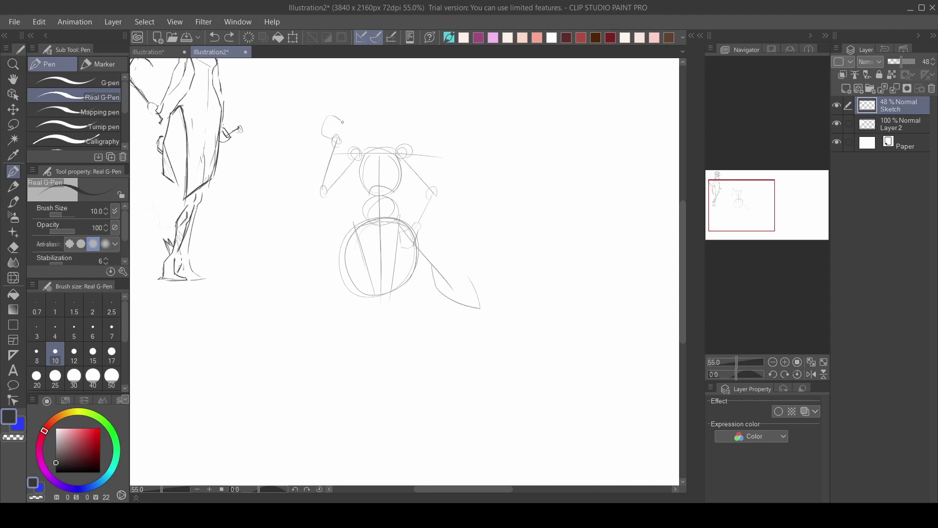
# Rough in the object held in the raised hand and guide lines for both legs and feet below the pelvis
pyautogui.moveTo(245, 329); pyautogui.dragTo(263, 328)
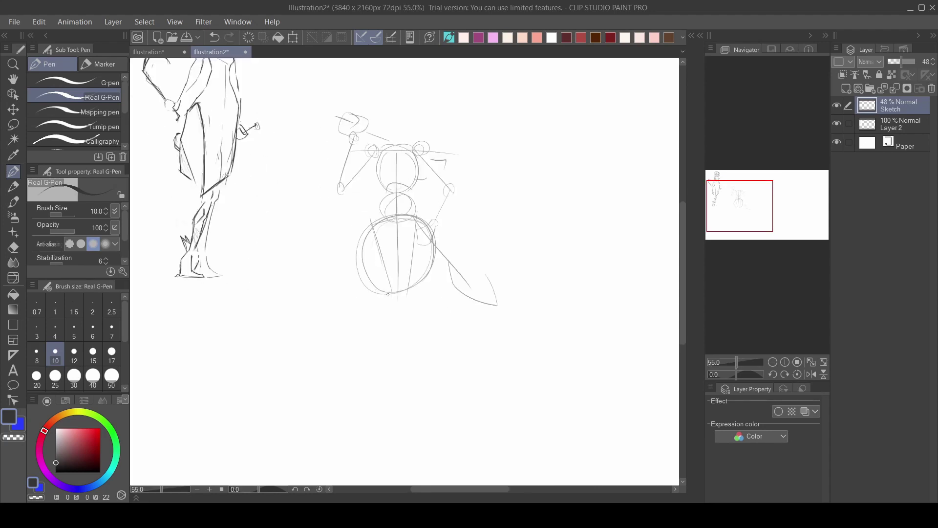
pyautogui.hotkey('ctrl', 'z')
pyautogui.scroll(-4, 371, 325)
pyautogui.moveTo(363, 417); pyautogui.dragTo(363, 284)
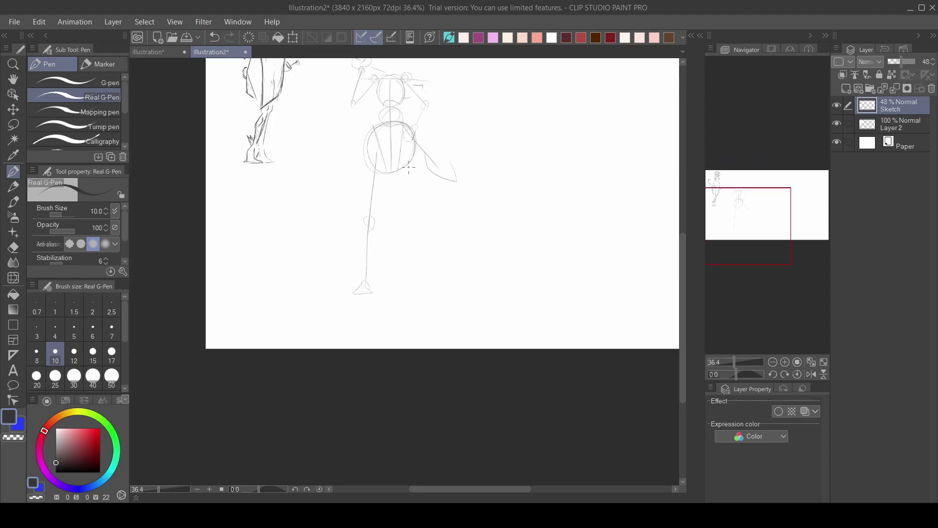
pyautogui.moveTo(596, 173); pyautogui.dragTo(606, 305)
pyautogui.scroll(9, 396, 193)
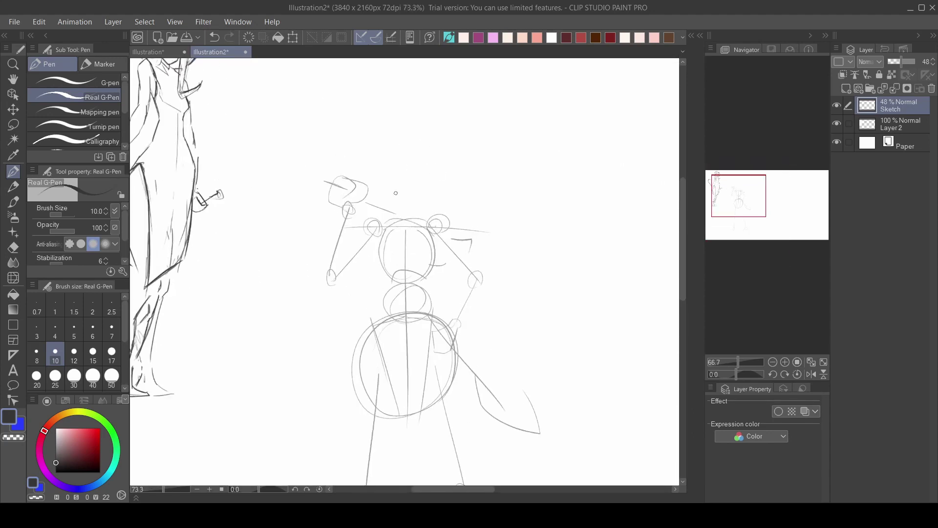
# Sketch the head circle above the shoulders with a tilted centre line and a crossing eye guide line
pyautogui.moveTo(385, 181); pyautogui.dragTo(415, 192)
pyautogui.moveTo(401, 131); pyautogui.dragTo(404, 129)
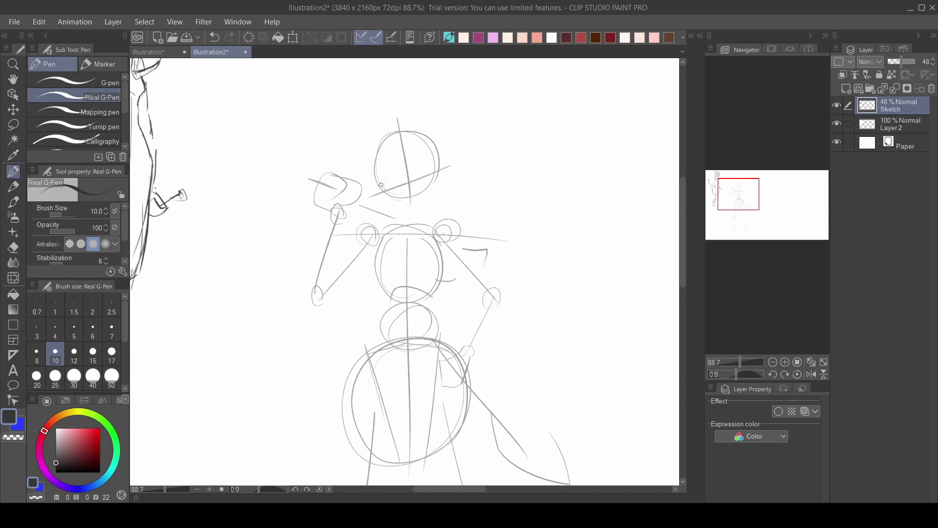
pyautogui.hotkey('ctrl', 'z')
# Erase the old knee and foot guides and redraw the lower legs with level knee circles, ankle circles and triangular feet
pyautogui.scroll(-6, 411, 132)
pyautogui.moveTo(455, 425); pyautogui.dragTo(435, 301)
pyautogui.press('e')
pyautogui.moveTo(441, 363); pyautogui.dragTo(447, 344)
pyautogui.moveTo(338, 356); pyautogui.dragTo(358, 359)
pyautogui.moveTo(441, 315); pyautogui.dragTo(424, 241)
pyautogui.press('p')
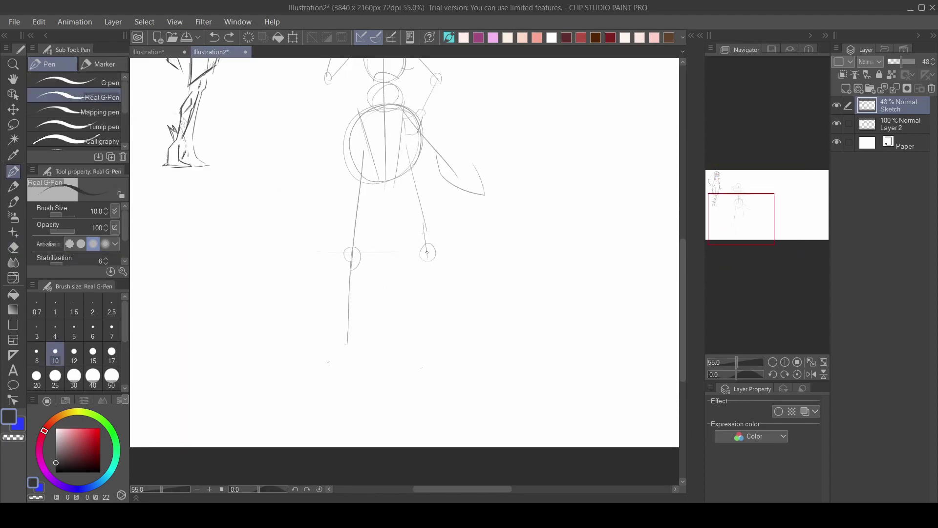
pyautogui.scroll(-5, 351, 344)
# Sketch an angular hood outline around the head circle, coming down to the shoulders
pyautogui.moveTo(551, 105); pyautogui.dragTo(570, 201)
pyautogui.scroll(7, 385, 237)
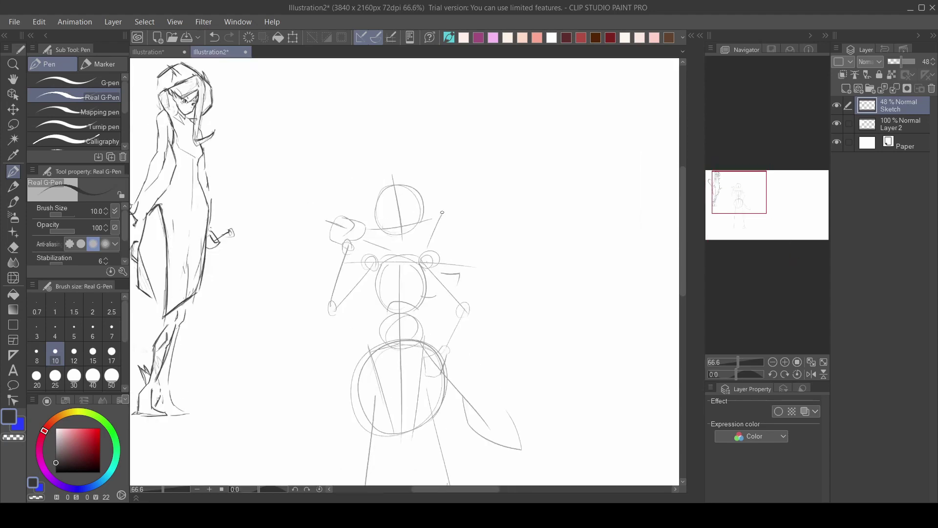
pyautogui.scroll(-5, 384, 237)
pyautogui.scroll(4, 343, 301)
pyautogui.scroll(-5, 389, 154)
pyautogui.hotkey('ctrl', 'z')
pyautogui.scroll(6, 398, 148)
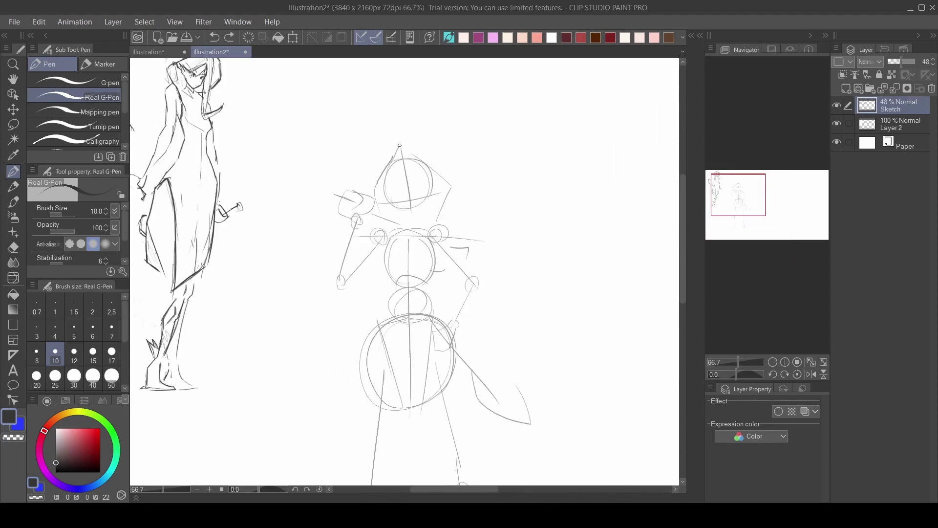
pyautogui.scroll(-4, 408, 174)
pyautogui.scroll(4, 410, 154)
pyautogui.scroll(-8, 448, 173)
pyautogui.scroll(3, 743, 195)
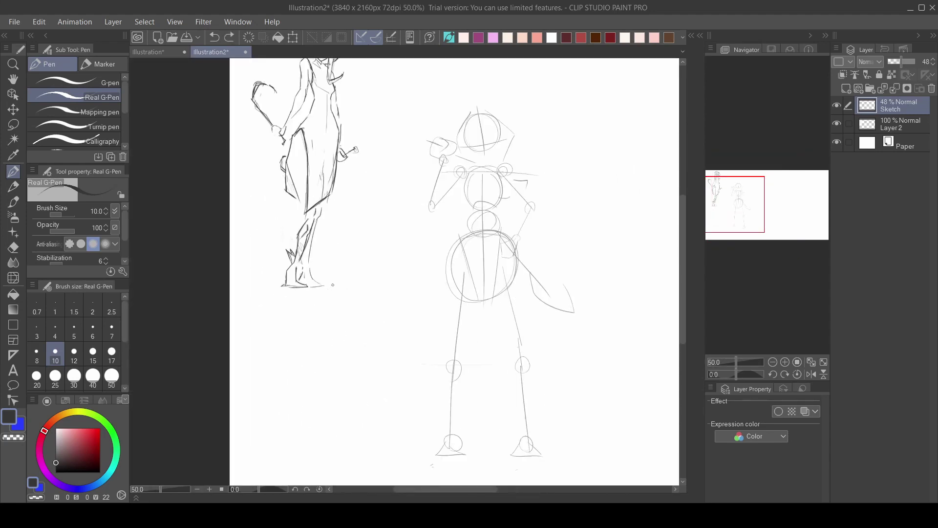
# Create a new layer named Not sketch above the Sketch layer
pyautogui.scroll(-5, 742, 196)
pyautogui.hotkey('ctrl', 'shift', 'n')
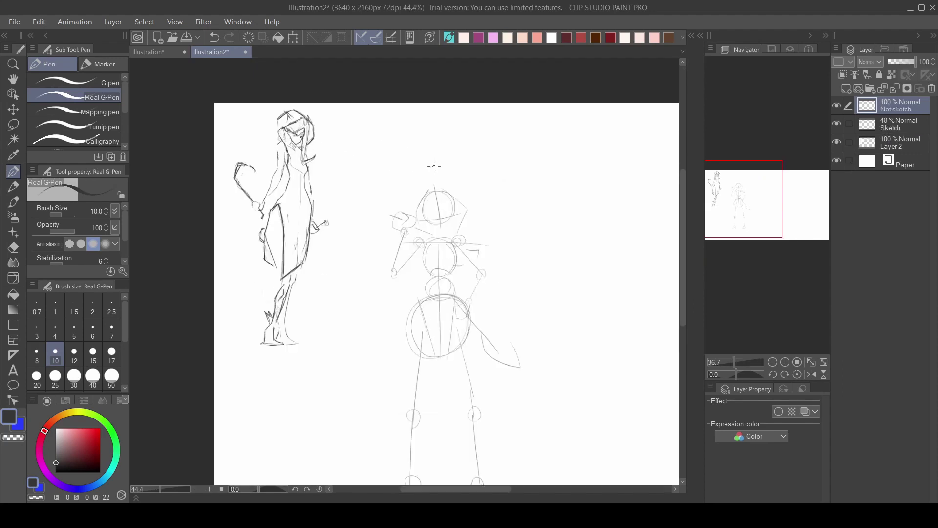
pyautogui.scroll(4, 401, 350)
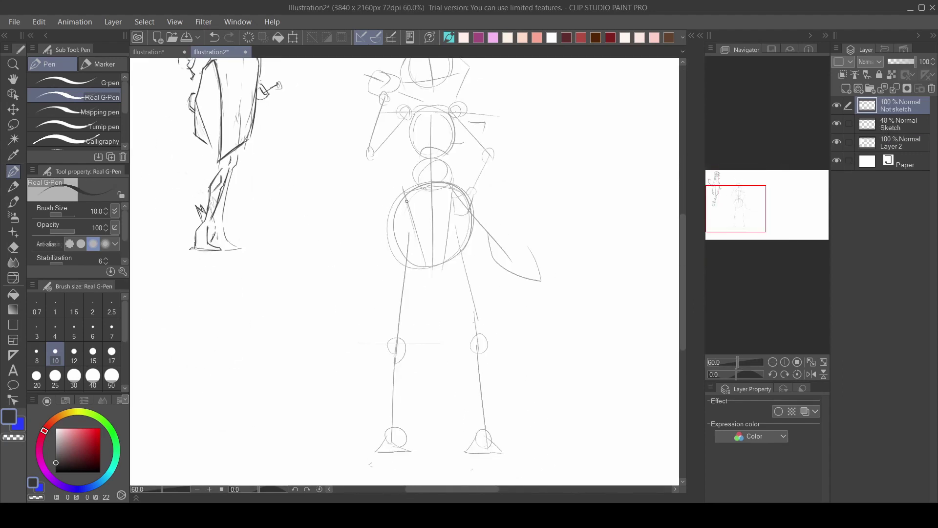
# Undo the first strokes drawn on the Not sketch layer
pyautogui.hotkey('ctrl', 'z')
pyautogui.hotkey('ctrl', 'z')
pyautogui.hotkey('ctrl', 'z')
pyautogui.hotkey('ctrl', 'z')
pyautogui.scroll(-2, 416, 328)
pyautogui.scroll(1, 420, 312)
# On the Sketch layer, lasso both feet, move them slightly lower and redraw the shin lines that connect them
pyautogui.click(899, 124)
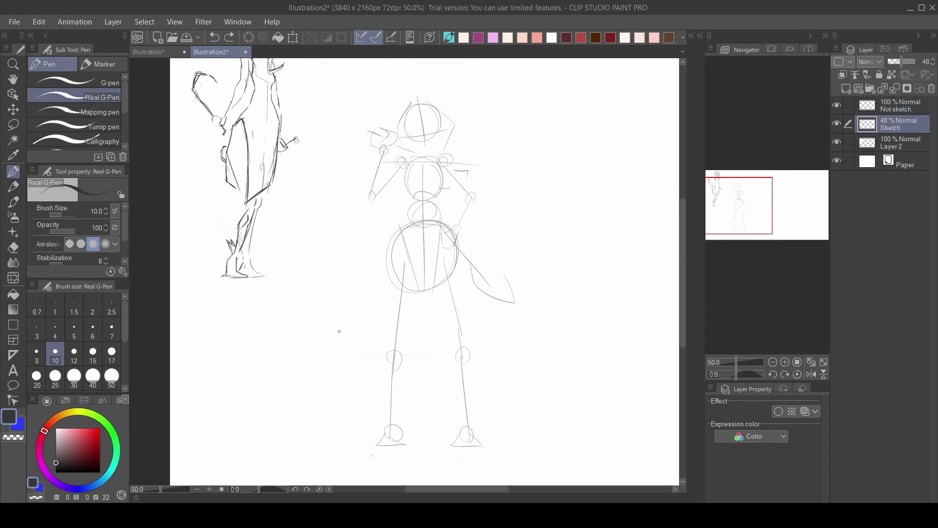
pyautogui.press('e')
pyautogui.moveTo(391, 353); pyautogui.dragTo(393, 358)
pyautogui.hotkey('ctrl', 'z')
pyautogui.press('m')
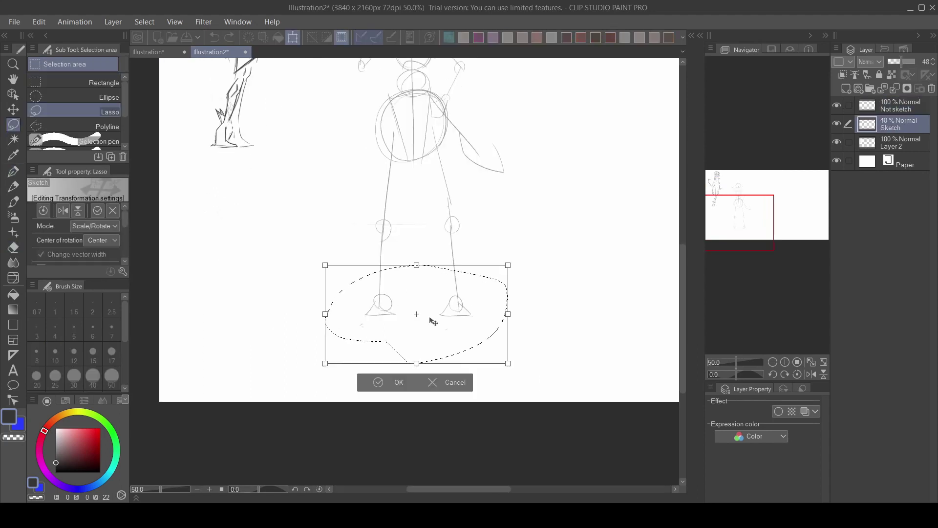
pyautogui.press('Return')
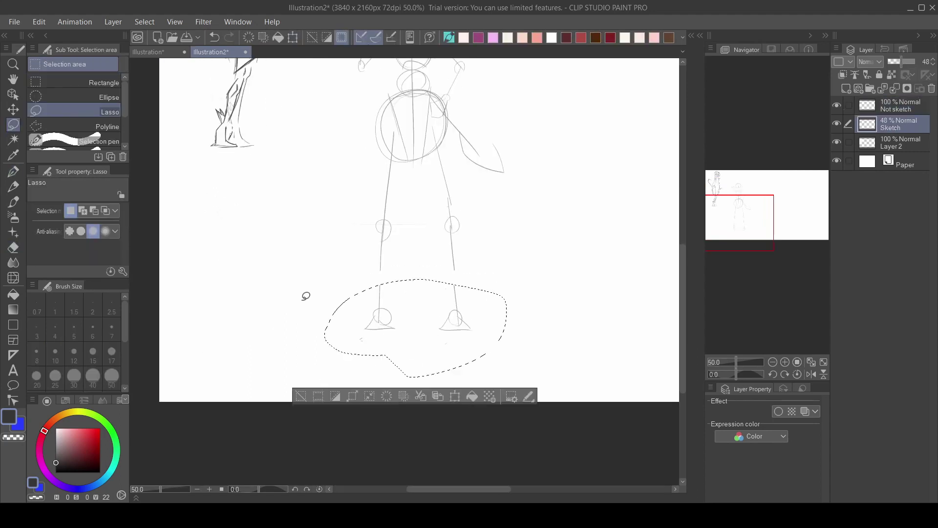
pyautogui.hotkey('ctrl', 'd')
pyautogui.press('p')
pyautogui.scroll(1, 342, 295)
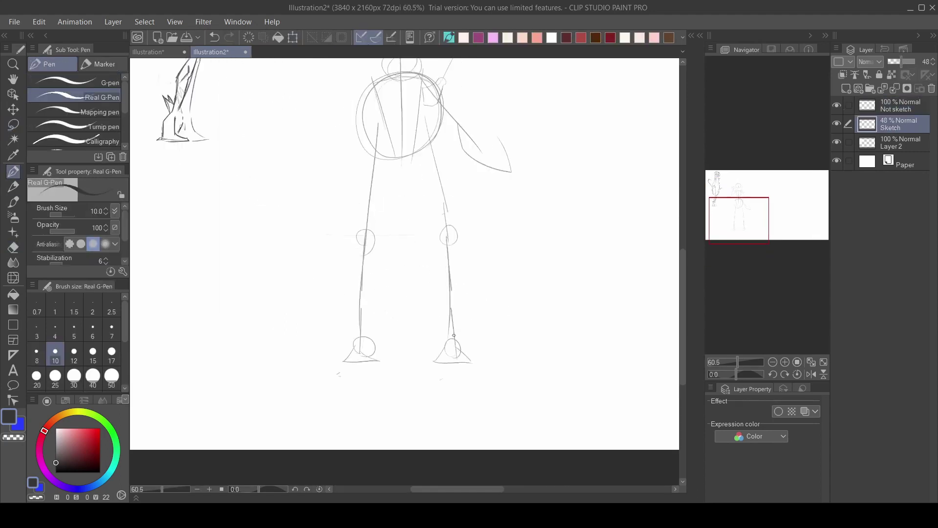
# On the Not sketch layer, outline the figure's left-hand leg and foot with dark Real G-Pen strokes
pyautogui.scroll(-1, 454, 335)
pyautogui.hotkey('alt', ']')
pyautogui.moveTo(356, 165); pyautogui.dragTo(346, 215)
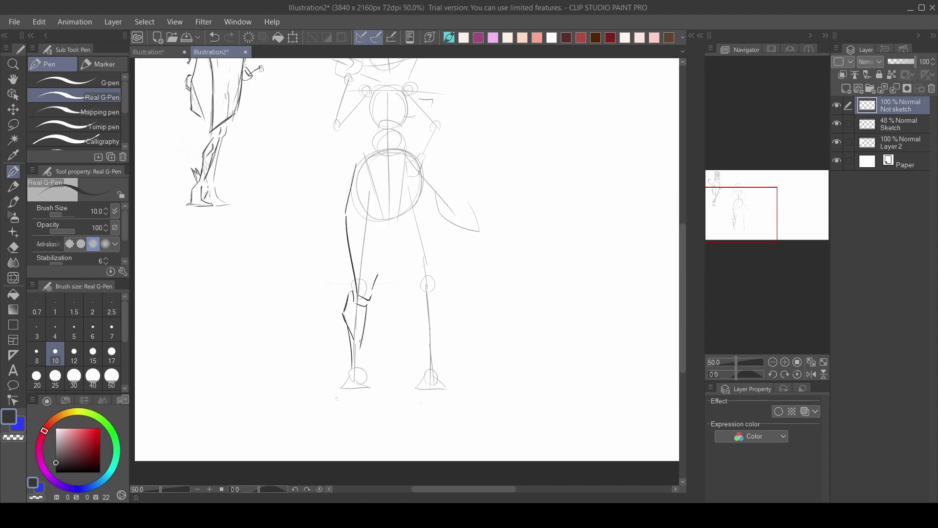
pyautogui.moveTo(352, 373); pyautogui.dragTo(344, 390)
pyautogui.moveTo(340, 391); pyautogui.dragTo(369, 388)
pyautogui.scroll(7, 347, 373)
pyautogui.moveTo(338, 356); pyautogui.dragTo(354, 378)
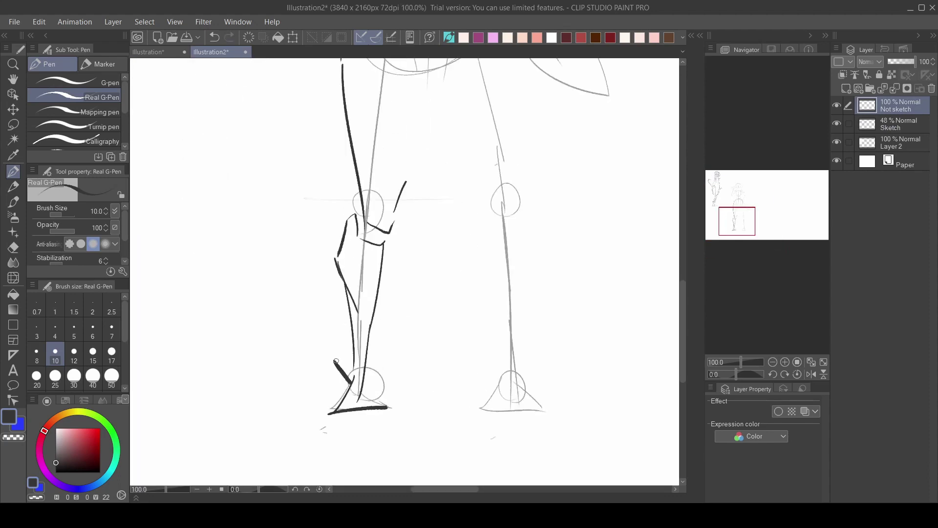
# Hatch the calf of the left-hand leg and add the inner thigh and ankle contours
pyautogui.scroll(2, 365, 296)
pyautogui.moveTo(336, 246); pyautogui.dragTo(325, 297)
pyautogui.moveTo(329, 273); pyautogui.dragTo(348, 299)
pyautogui.scroll(-3, 342, 272)
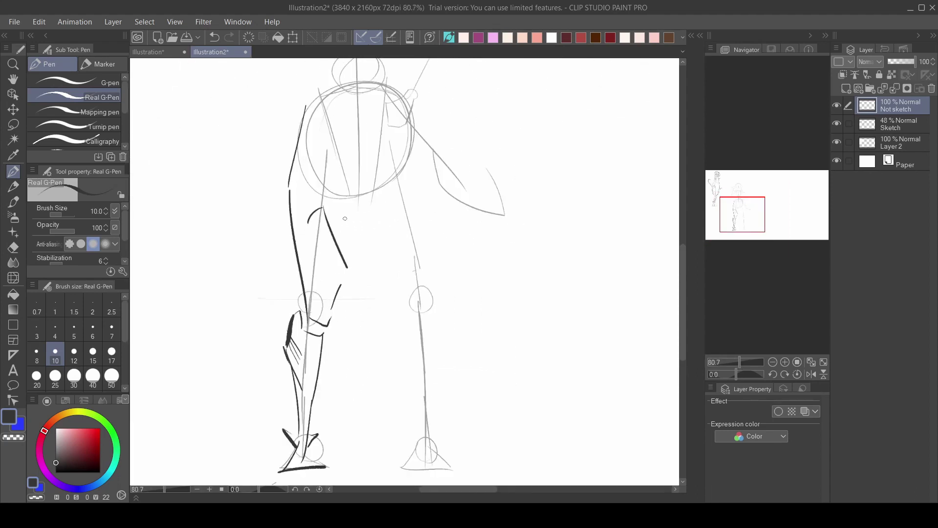
pyautogui.scroll(-7, 381, 227)
pyautogui.scroll(3, 398, 237)
pyautogui.moveTo(357, 201); pyautogui.dragTo(356, 242)
pyautogui.moveTo(331, 217)
pyautogui.mouseDown()
pyautogui.moveTo(325, 241)
pyautogui.moveTo(339, 213)
pyautogui.moveTo(364, 308)
pyautogui.mouseUp()
pyautogui.scroll(3, 322, 293)
pyautogui.scroll(-6, 330, 269)
pyautogui.scroll(4, 327, 296)
pyautogui.scroll(5, 332, 369)
pyautogui.moveTo(334, 376); pyautogui.dragTo(354, 385)
# Outline the figure's right-hand leg and foot over the guide lines
pyautogui.scroll(-8, 346, 378)
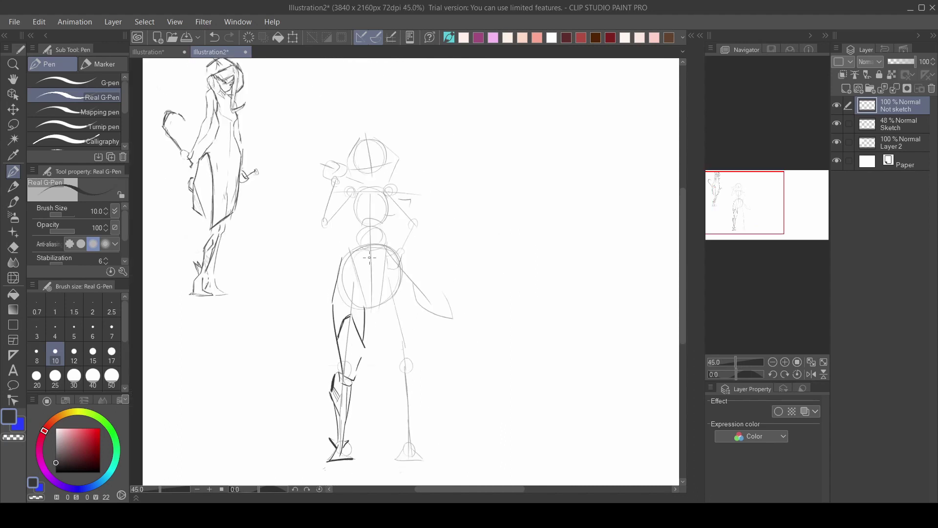
pyautogui.scroll(2, 370, 258)
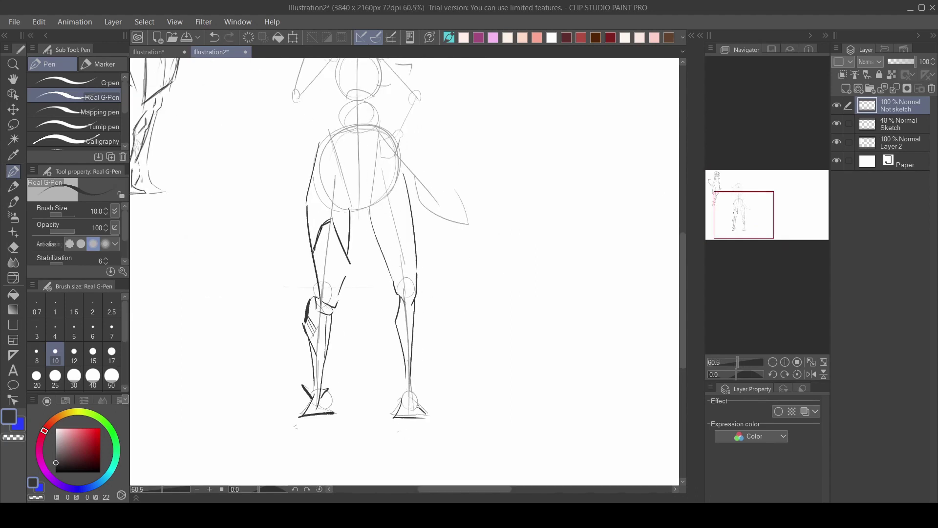
pyautogui.scroll(-5, 386, 257)
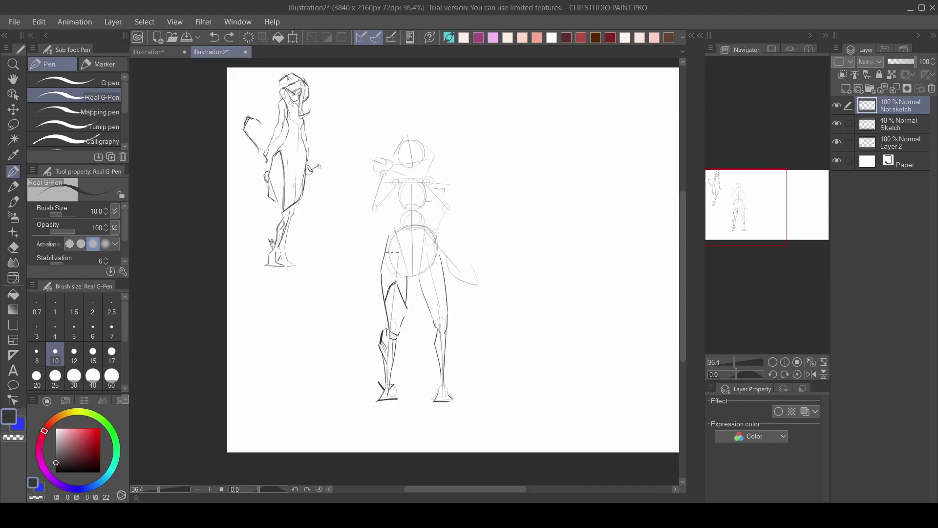
# Draw the long front cloth panel hanging from the hips between the legs, with a diagonal hem
pyautogui.moveTo(391, 238); pyautogui.dragTo(403, 356)
pyautogui.moveTo(430, 320); pyautogui.dragTo(399, 350)
pyautogui.scroll(3, 431, 263)
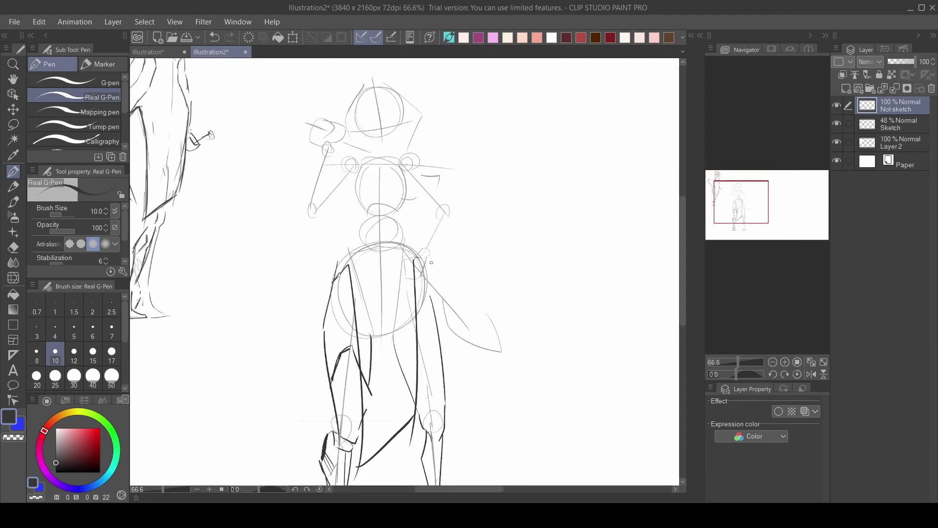
pyautogui.scroll(-3, 433, 272)
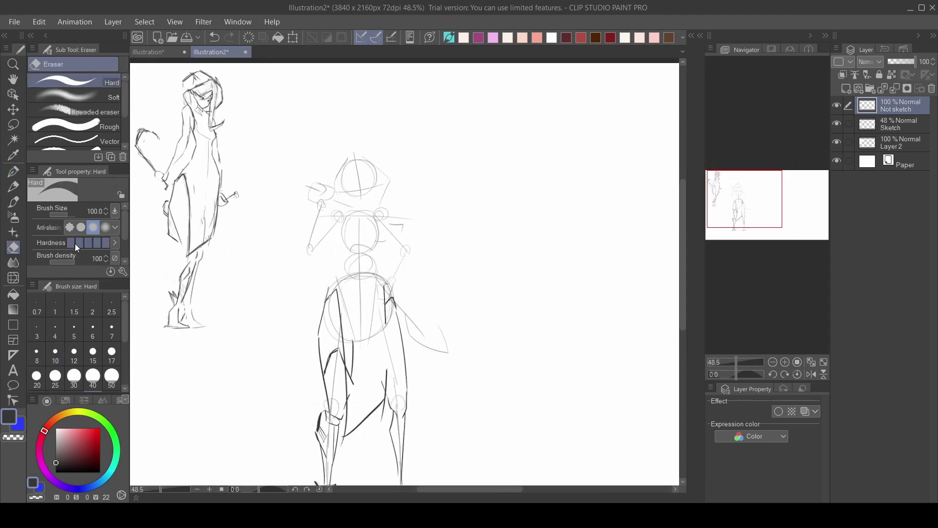
# Redraw the right-hand edge of the cloth panel and erase the thigh strokes showing through it
pyautogui.scroll(2, 384, 321)
pyautogui.hotkey('ctrl', 'z')
pyautogui.moveTo(385, 318); pyautogui.dragTo(383, 410)
pyautogui.press('e')
pyautogui.moveTo(346, 338); pyautogui.dragTo(349, 384)
pyautogui.scroll(-4, 328, 243)
pyautogui.press('p')
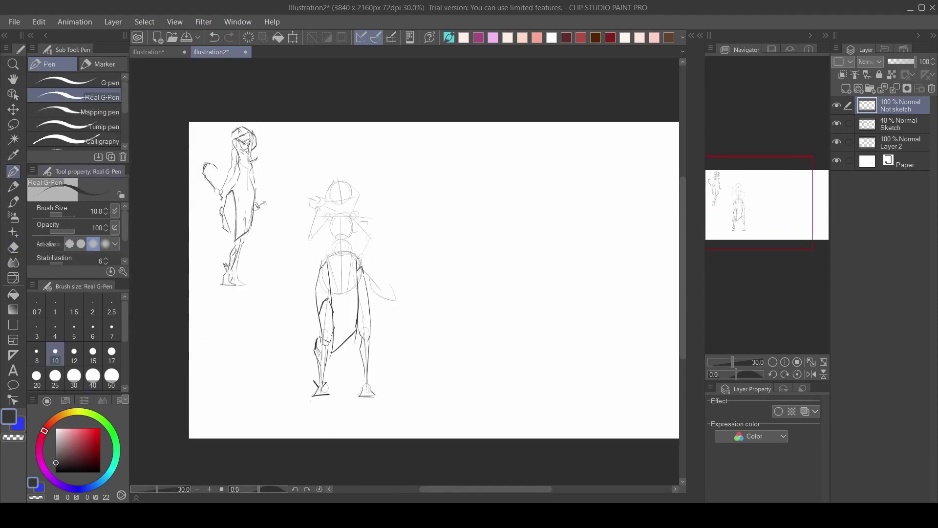
# Outline the hips, narrow waist and both sides of the torso
pyautogui.scroll(4, 331, 222)
pyautogui.moveTo(308, 311); pyautogui.dragTo(329, 279)
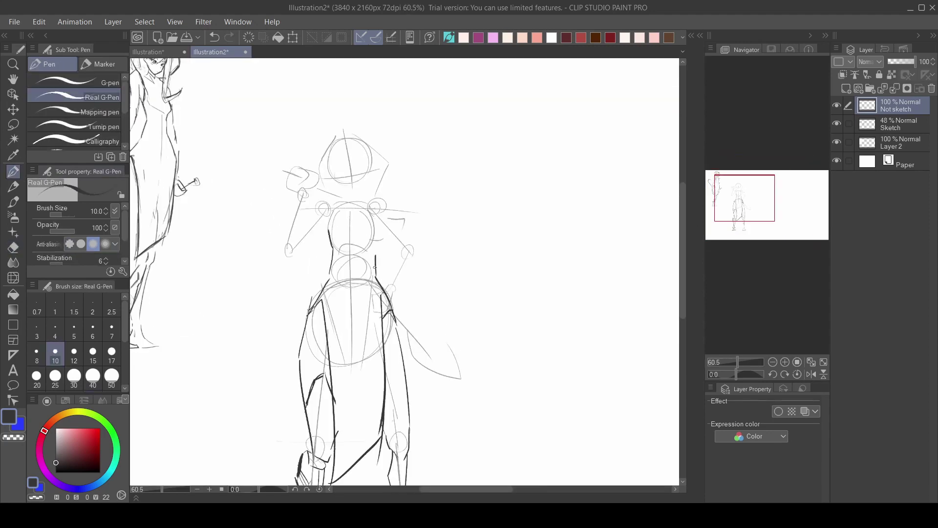
pyautogui.press('e')
pyautogui.press('p')
pyautogui.moveTo(326, 250)
pyautogui.mouseDown()
pyautogui.moveTo(331, 242)
pyautogui.moveTo(391, 261)
pyautogui.mouseUp()
pyautogui.scroll(5, 331, 221)
pyautogui.hotkey('ctrl', 'z')
pyautogui.hotkey('ctrl', 'z')
pyautogui.scroll(-8, 413, 181)
pyautogui.scroll(3, 455, 349)
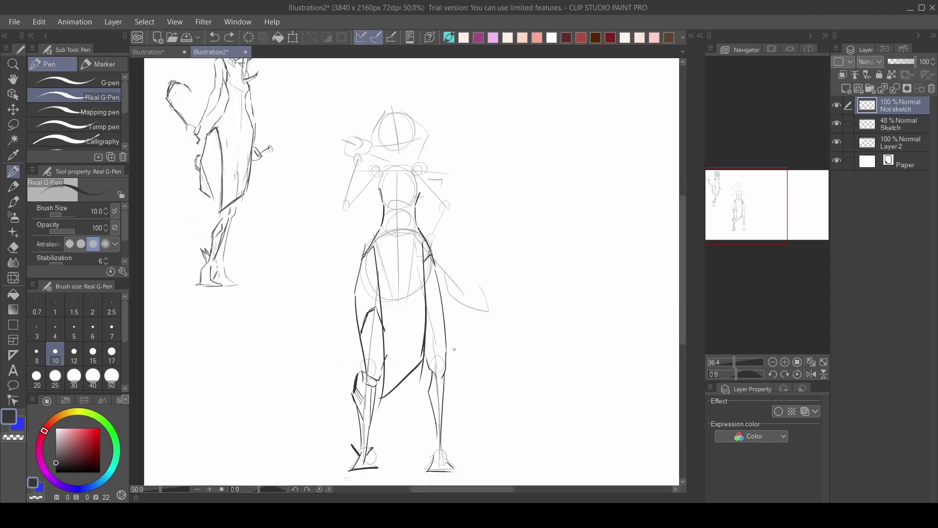
# Outline the forearm and elbow of the raised arm, redoing the rejected strokes
pyautogui.scroll(2, 454, 349)
pyautogui.moveTo(433, 406); pyautogui.dragTo(423, 424)
pyautogui.scroll(-4, 426, 415)
pyautogui.scroll(5, 397, 225)
pyautogui.moveTo(322, 289); pyautogui.dragTo(300, 373)
pyautogui.moveTo(306, 377)
pyautogui.mouseDown()
pyautogui.moveTo(320, 374)
pyautogui.moveTo(325, 286)
pyautogui.moveTo(305, 375)
pyautogui.mouseUp()
pyautogui.hotkey('ctrl', 'z')
pyautogui.hotkey('ctrl', 'z')
pyautogui.moveTo(336, 289); pyautogui.dragTo(323, 365)
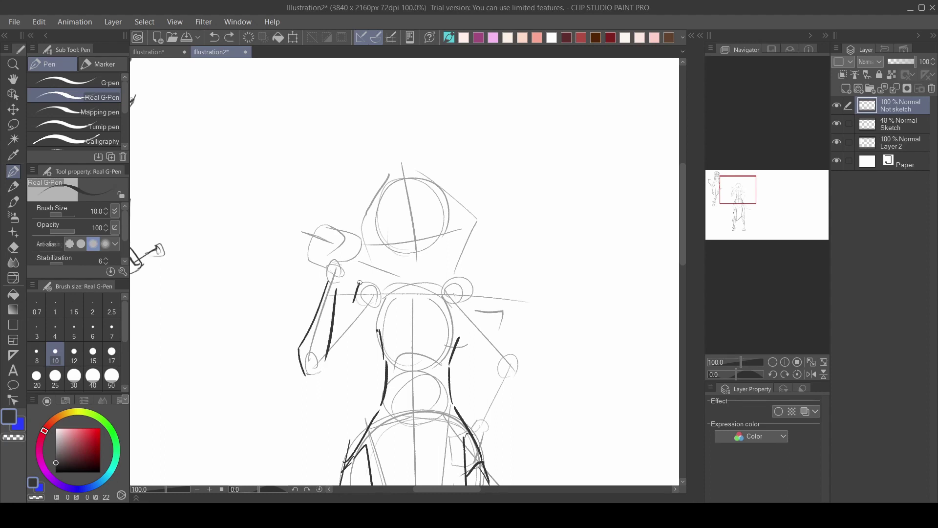
# Outline the shoulder and upper arm of the raised arm
pyautogui.moveTo(359, 283); pyautogui.dragTo(386, 289)
pyautogui.moveTo(373, 308); pyautogui.dragTo(336, 359)
pyautogui.moveTo(357, 304); pyautogui.dragTo(330, 342)
pyautogui.hotkey('ctrl', 'z')
# Outline the other shoulder and bent arm, and draw its hand resting at the hip
pyautogui.moveTo(480, 303); pyautogui.dragTo(506, 350)
pyautogui.moveTo(460, 322)
pyautogui.mouseDown()
pyautogui.moveTo(495, 364)
pyautogui.moveTo(473, 246)
pyautogui.mouseUp()
pyautogui.moveTo(491, 235)
pyautogui.mouseDown()
pyautogui.moveTo(498, 255)
pyautogui.moveTo(468, 301)
pyautogui.mouseUp()
pyautogui.moveTo(473, 247)
pyautogui.mouseDown()
pyautogui.moveTo(458, 304)
pyautogui.moveTo(473, 246)
pyautogui.moveTo(463, 303)
pyautogui.moveTo(443, 315)
pyautogui.moveTo(427, 360)
pyautogui.mouseUp()
pyautogui.scroll(3, 462, 303)
pyautogui.scroll(1, 455, 318)
pyautogui.moveTo(461, 311)
pyautogui.mouseDown()
pyautogui.moveTo(458, 347)
pyautogui.moveTo(439, 349)
pyautogui.mouseUp()
pyautogui.press('e')
pyautogui.press('p')
pyautogui.scroll(-8, 442, 323)
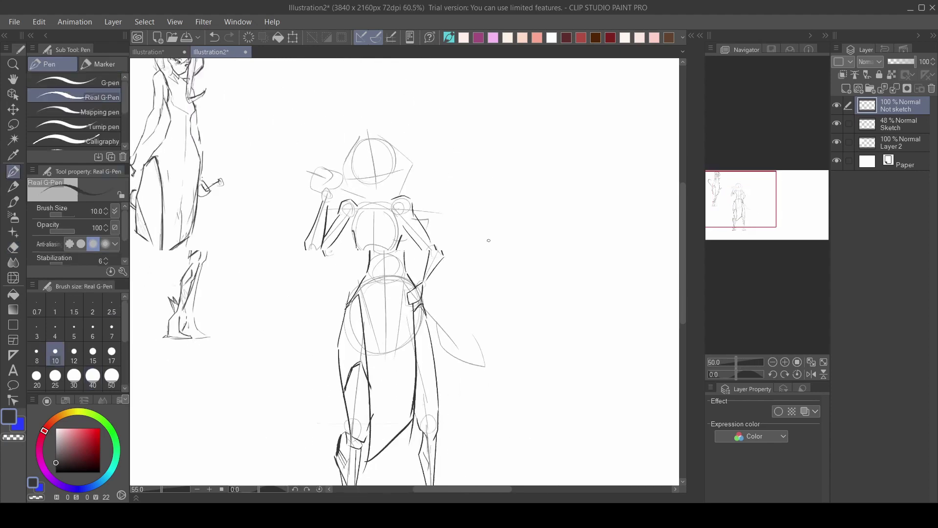
# Draw the weapon's shaft and curved blade extending from the hand at the hip, replacing the rejected strokes
pyautogui.scroll(5, 455, 313)
pyautogui.moveTo(368, 307); pyautogui.dragTo(455, 417)
pyautogui.moveTo(428, 384); pyautogui.dragTo(499, 460)
pyautogui.moveTo(495, 462); pyautogui.dragTo(475, 399)
pyautogui.hotkey('ctrl', 'z')
pyautogui.hotkey('ctrl', 'z')
pyautogui.scroll(-4, 476, 398)
pyautogui.moveTo(452, 246); pyautogui.dragTo(512, 304)
pyautogui.moveTo(525, 308); pyautogui.dragTo(486, 255)
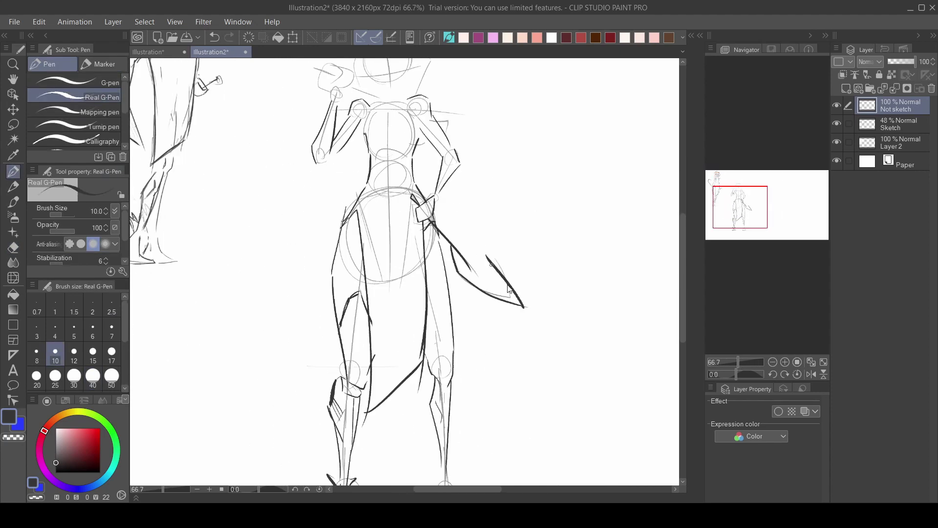
pyautogui.hotkey('ctrl', 'z')
pyautogui.moveTo(391, 147); pyautogui.dragTo(508, 266)
# Outline the raised fist gripping a short handle beside the head
pyautogui.scroll(5, 475, 192)
pyautogui.moveTo(427, 215); pyautogui.dragTo(413, 193)
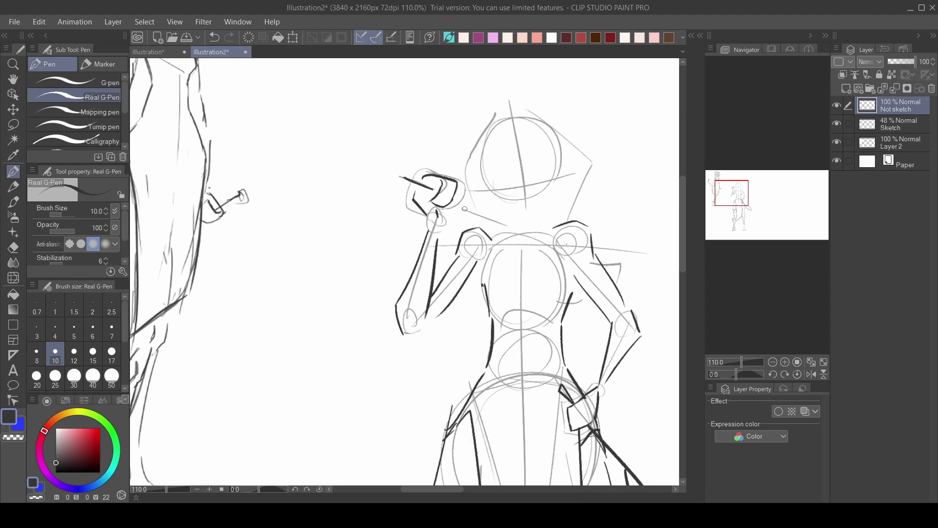
pyautogui.scroll(-4, 464, 208)
pyautogui.scroll(4, 465, 209)
pyautogui.scroll(-5, 572, 204)
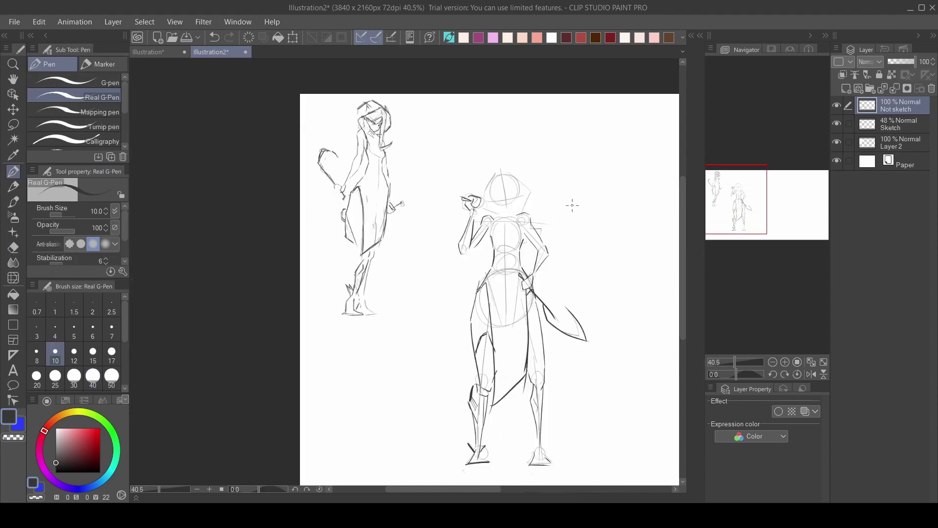
pyautogui.scroll(6, 522, 202)
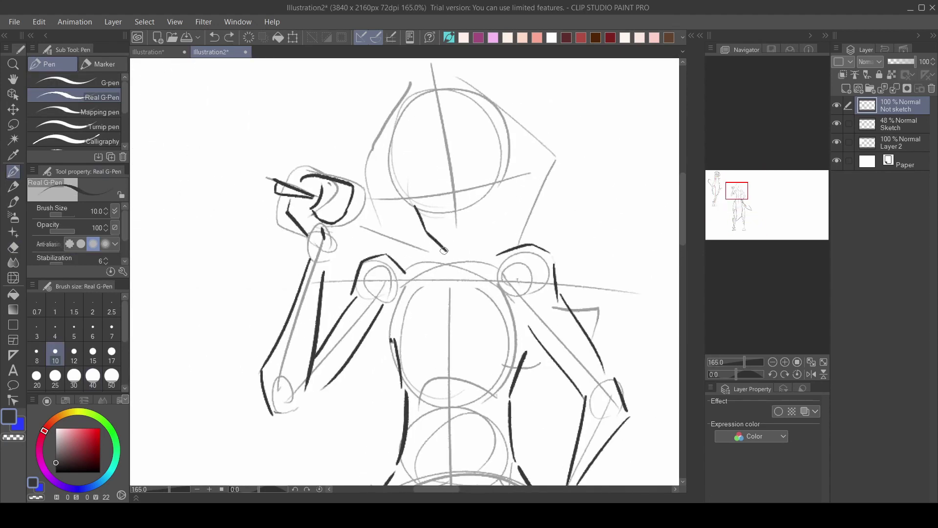
# Redraw the jawline and pointed chin at the lower edge of the head circle
pyautogui.hotkey('ctrl', 'z')
pyautogui.moveTo(417, 205); pyautogui.dragTo(458, 247)
pyautogui.moveTo(499, 197); pyautogui.dragTo(497, 176)
pyautogui.scroll(-5, 662, 152)
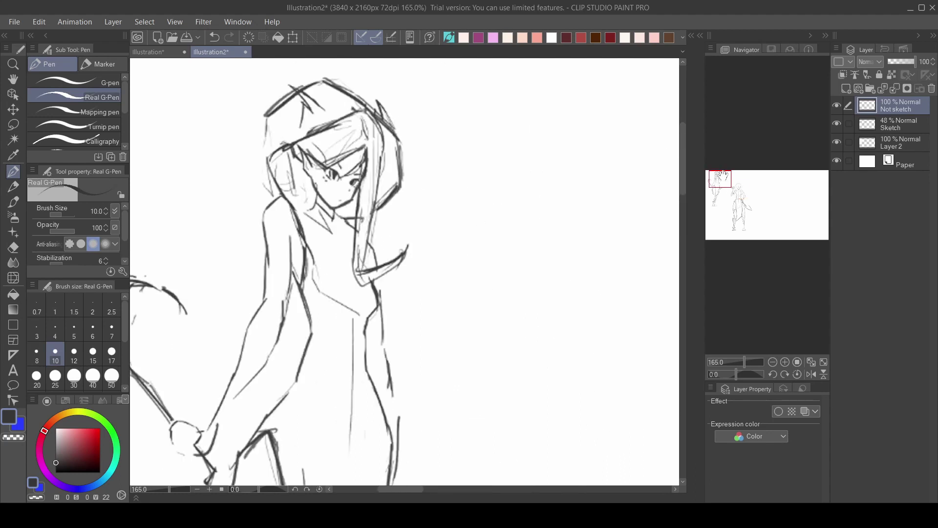
# Outline the cheeks and both sides of the face above the jaw, redoing the rejected strokes
pyautogui.scroll(6, 530, 196)
pyautogui.moveTo(483, 216)
pyautogui.mouseDown()
pyautogui.moveTo(453, 188)
pyautogui.moveTo(450, 157)
pyautogui.mouseUp()
pyautogui.hotkey('ctrl', 'z')
pyautogui.hotkey('ctrl', 'z')
pyautogui.moveTo(467, 205)
pyautogui.mouseDown()
pyautogui.moveTo(452, 186)
pyautogui.moveTo(464, 189)
pyautogui.mouseUp()
pyautogui.moveTo(464, 188); pyautogui.dragTo(455, 129)
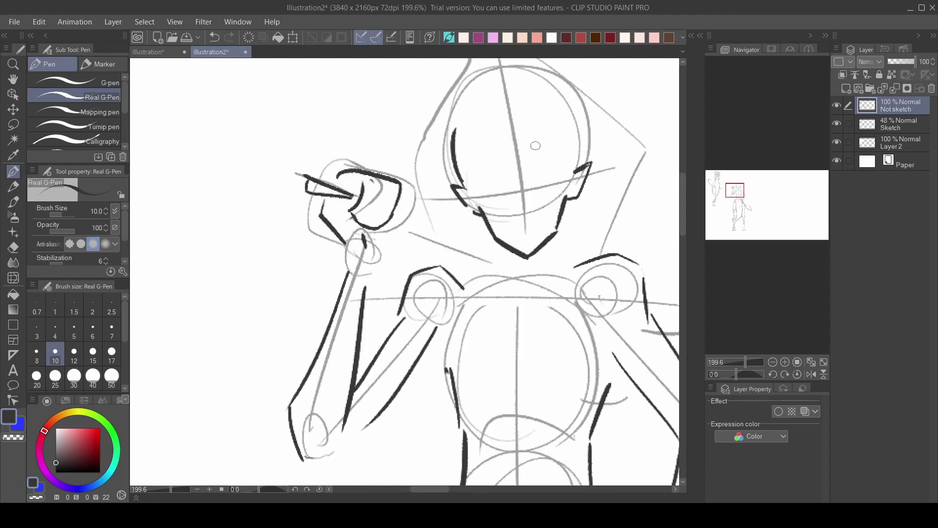
pyautogui.moveTo(585, 143); pyautogui.dragTo(575, 170)
# Draw the neck and the contours joining it to both shoulders
pyautogui.scroll(-5, 545, 204)
pyautogui.scroll(4, 519, 214)
pyautogui.moveTo(544, 232)
pyautogui.mouseDown()
pyautogui.moveTo(533, 258)
pyautogui.moveTo(499, 247)
pyautogui.moveTo(593, 242)
pyautogui.mouseUp()
pyautogui.hotkey('ctrl', 'z')
pyautogui.hscroll(5, 594, 242)
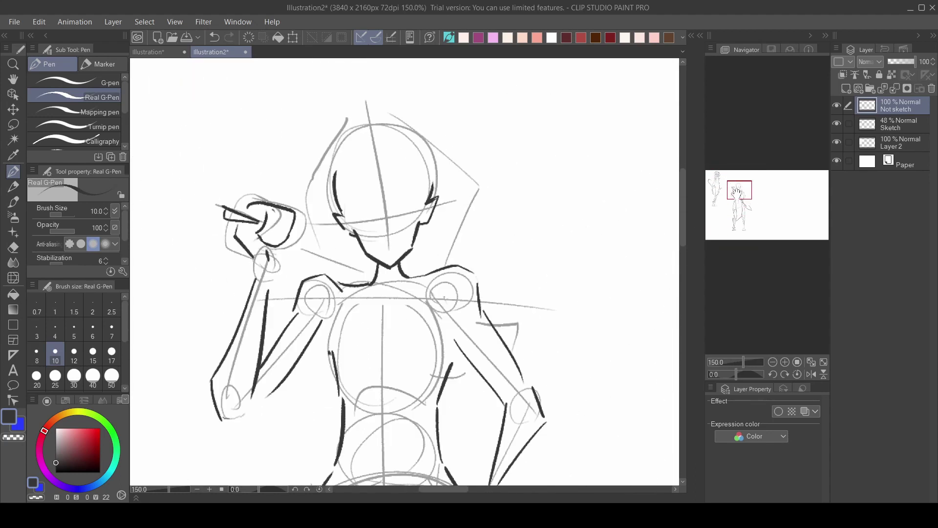
# Erase stray marks around both shoulders and redraw the shoulder contours with a collarbone line toward the neck
pyautogui.click(14, 248)
pyautogui.moveTo(468, 236); pyautogui.dragTo(481, 267)
pyautogui.moveTo(329, 260); pyautogui.dragTo(304, 260)
pyautogui.click(13, 172)
pyautogui.moveTo(456, 233); pyautogui.dragTo(478, 268)
pyautogui.moveTo(340, 251)
pyautogui.mouseDown()
pyautogui.moveTo(313, 246)
pyautogui.moveTo(297, 270)
pyautogui.mouseUp()
pyautogui.moveTo(320, 255); pyautogui.dragTo(379, 269)
pyautogui.scroll(-5, 381, 245)
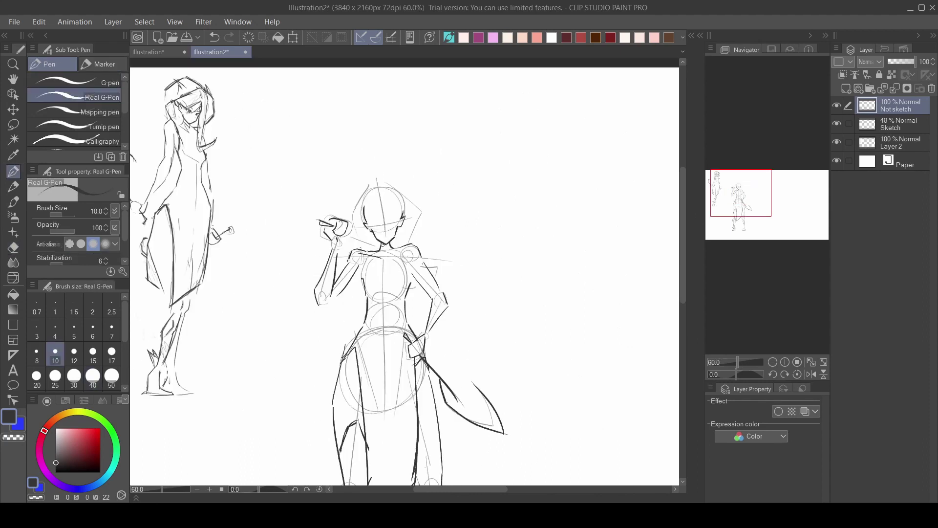
# Draw a long pointed lock of hair falling from the forehead across the face to the chest, undoing the rejected stroke
pyautogui.scroll(4, 391, 254)
pyautogui.scroll(3, 485, 307)
pyautogui.moveTo(473, 335); pyautogui.dragTo(496, 342)
pyautogui.moveTo(516, 296); pyautogui.dragTo(499, 339)
pyautogui.moveTo(498, 342)
pyautogui.mouseDown()
pyautogui.moveTo(524, 295)
pyautogui.moveTo(523, 386)
pyautogui.mouseUp()
pyautogui.scroll(-1, 525, 295)
pyautogui.scroll(-5, 523, 357)
pyautogui.scroll(4, 552, 415)
pyautogui.moveTo(481, 258)
pyautogui.mouseDown()
pyautogui.moveTo(485, 320)
pyautogui.moveTo(559, 259)
pyautogui.mouseUp()
pyautogui.hotkey('ctrl', 'z')
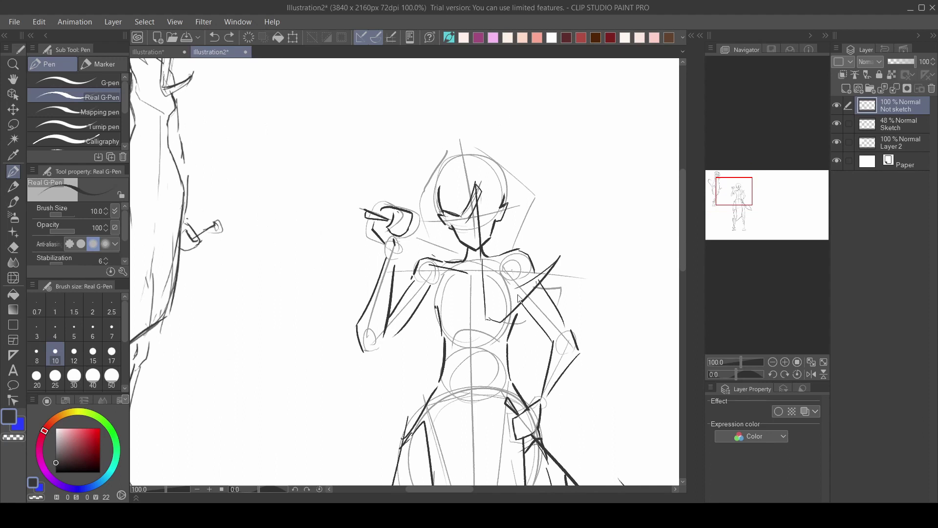
# Add the second edge and the curled tip of the long hair lock beside the chest
pyautogui.moveTo(486, 320); pyautogui.dragTo(516, 297)
pyautogui.moveTo(525, 283); pyautogui.dragTo(498, 314)
pyautogui.moveTo(494, 258); pyautogui.dragTo(501, 312)
pyautogui.scroll(-3, 585, 187)
pyautogui.scroll(3, 562, 161)
pyautogui.scroll(2, 499, 290)
pyautogui.moveTo(513, 280); pyautogui.dragTo(509, 305)
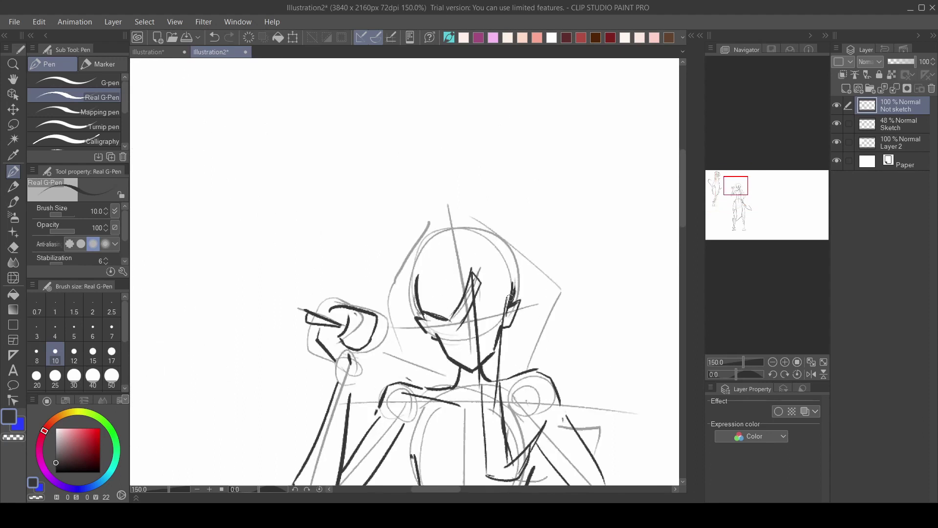
# Outline the rounded top of the hair around both sides of the head circle
pyautogui.moveTo(418, 315)
pyautogui.mouseDown()
pyautogui.moveTo(408, 269)
pyautogui.moveTo(463, 226)
pyautogui.mouseUp()
pyautogui.hotkey('ctrl', 'z')
pyautogui.moveTo(410, 256); pyautogui.dragTo(452, 226)
pyautogui.moveTo(504, 246); pyautogui.dragTo(513, 295)
# Erase the jaw and neck lines that cross the long hair lock, and return to the Real G-Pen
pyautogui.scroll(-2, 493, 335)
pyautogui.press('e')
pyautogui.moveTo(497, 339); pyautogui.dragTo(484, 381)
pyautogui.moveTo(500, 322); pyautogui.dragTo(493, 379)
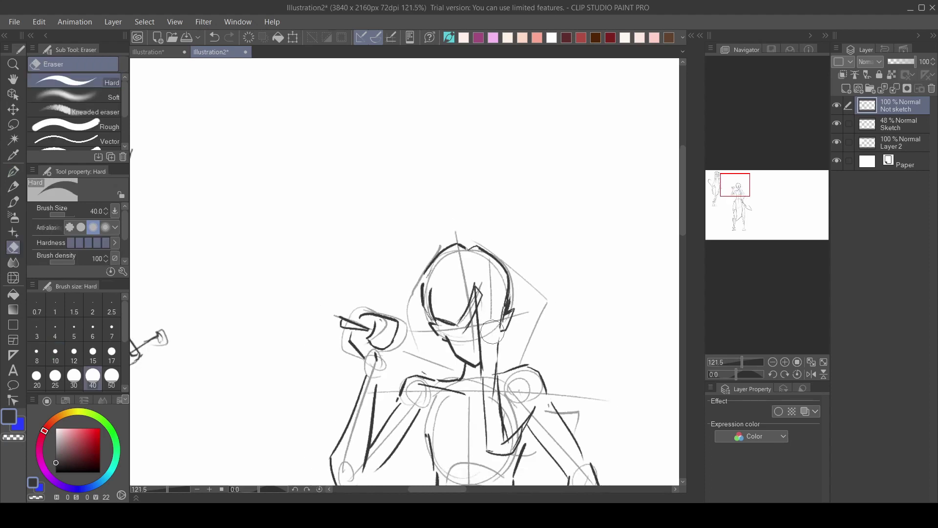
pyautogui.press('p')
pyautogui.scroll(-4, 420, 283)
pyautogui.scroll(1, 493, 305)
pyautogui.scroll(2, 494, 306)
pyautogui.scroll(-2, 342, 310)
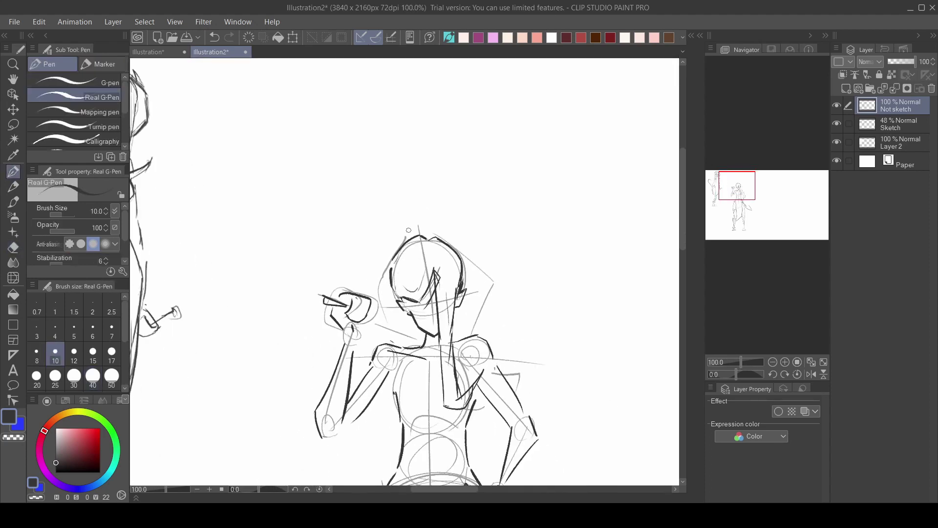
pyautogui.scroll(3, 324, 309)
pyautogui.moveTo(324, 309); pyautogui.dragTo(403, 205)
pyautogui.moveTo(400, 208); pyautogui.dragTo(481, 362)
pyautogui.scroll(-6, 484, 364)
pyautogui.hotkey('ctrl', 'z')
pyautogui.hotkey('ctrl', 'z')
pyautogui.hotkey('ctrl', 'z')
pyautogui.scroll(4, 440, 305)
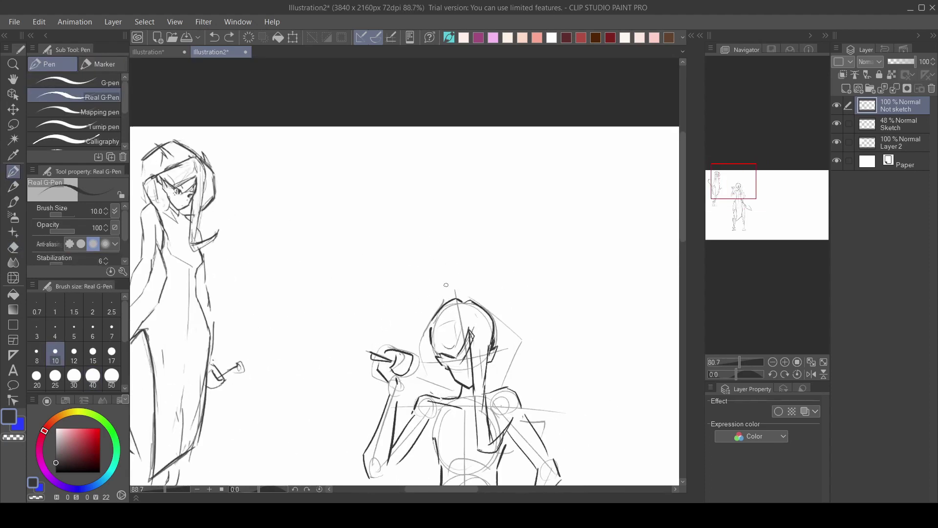
# Outline the hood around the head with a pointed peak and a sloping side down to the shoulder, erasing the overlap at the peak
pyautogui.moveTo(403, 351); pyautogui.dragTo(433, 421)
pyautogui.moveTo(406, 353); pyautogui.dragTo(513, 259)
pyautogui.moveTo(483, 283)
pyautogui.mouseDown()
pyautogui.moveTo(548, 356)
pyautogui.moveTo(525, 408)
pyautogui.mouseUp()
pyautogui.press('e')
pyautogui.moveTo(492, 268); pyautogui.dragTo(504, 263)
pyautogui.scroll(-5, 438, 274)
pyautogui.press('p')
pyautogui.scroll(6, 471, 358)
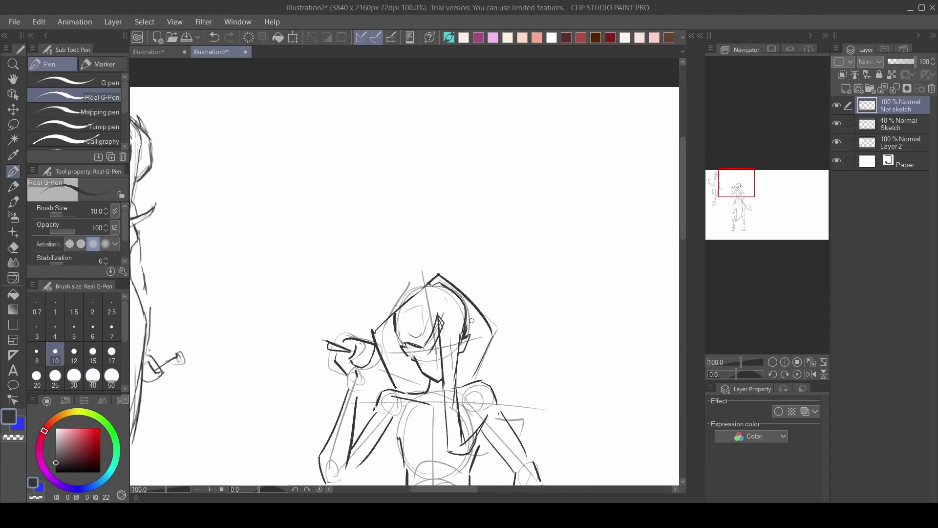
# Refine the hood's outer edge and thicken it beside the raised fist, undoing the rejected strokes
pyautogui.moveTo(503, 321); pyautogui.dragTo(475, 389)
pyautogui.hotkey('ctrl', 'z')
pyautogui.moveTo(327, 316); pyautogui.dragTo(323, 335)
pyautogui.scroll(-2, 332, 317)
pyautogui.scroll(2, 344, 292)
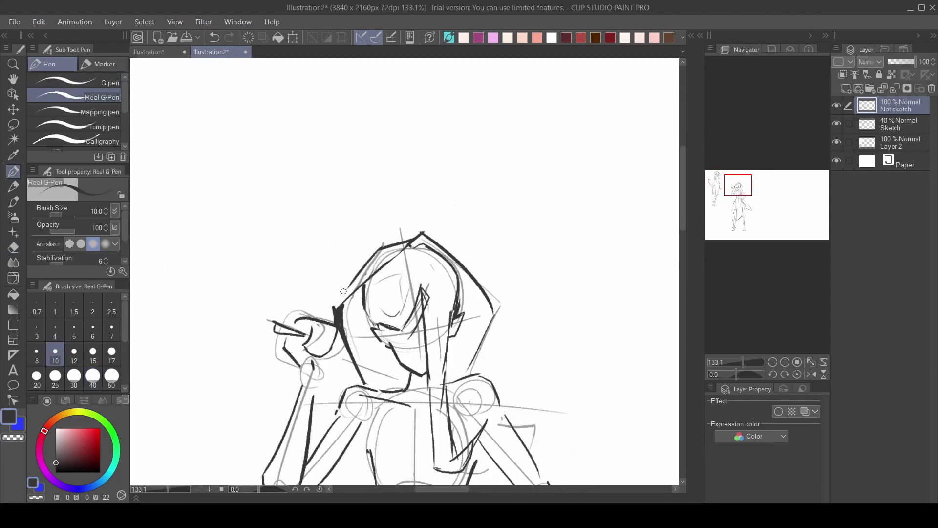
pyautogui.hotkey('ctrl', 'z')
pyautogui.moveTo(382, 247); pyautogui.dragTo(331, 317)
pyautogui.hotkey('ctrl', 'z')
# Hide the Sketch layer to check the outline on its own, and show the layer again
pyautogui.scroll(-5, 457, 236)
pyautogui.click(836, 125)
pyautogui.click(837, 123)
pyautogui.scroll(3, 462, 264)
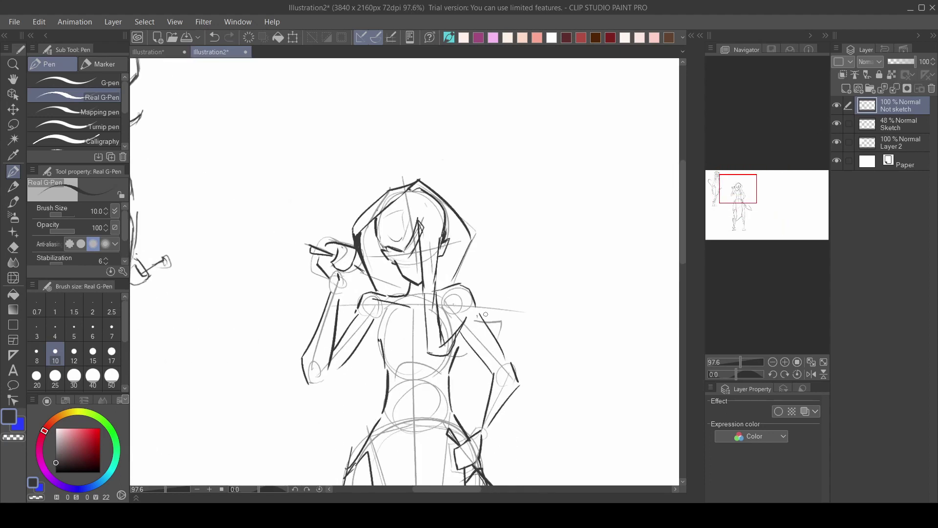
# Draw the pointed flap flaring out behind the bent arm and a short stroke between that arm and the torso
pyautogui.scroll(-1, 486, 314)
pyautogui.moveTo(408, 185); pyautogui.dragTo(439, 218)
pyautogui.moveTo(389, 220); pyautogui.dragTo(404, 224)
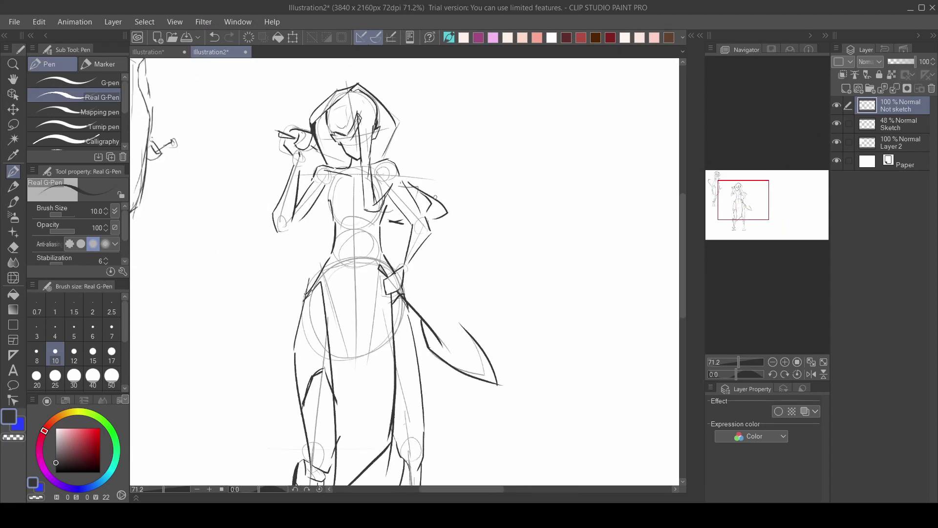
pyautogui.scroll(-1, 481, 350)
pyautogui.scroll(-2, 464, 244)
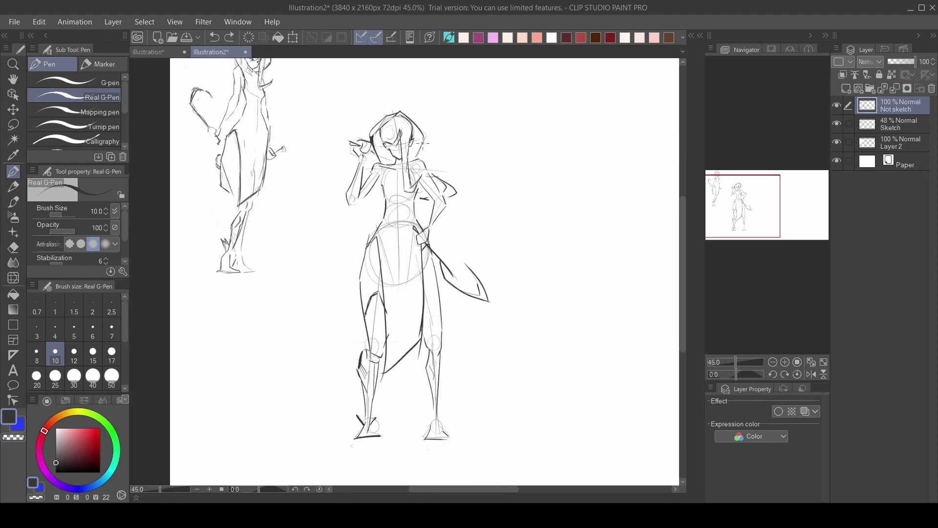
# Draw the curled hair locks inside both sides of the hood, framing the face
pyautogui.scroll(5, 293, 147)
pyautogui.scroll(-4, 489, 244)
pyautogui.scroll(4, 465, 195)
pyautogui.moveTo(430, 267); pyautogui.dragTo(450, 246)
pyautogui.moveTo(573, 247); pyautogui.dragTo(556, 268)
pyautogui.moveTo(434, 185); pyautogui.dragTo(448, 240)
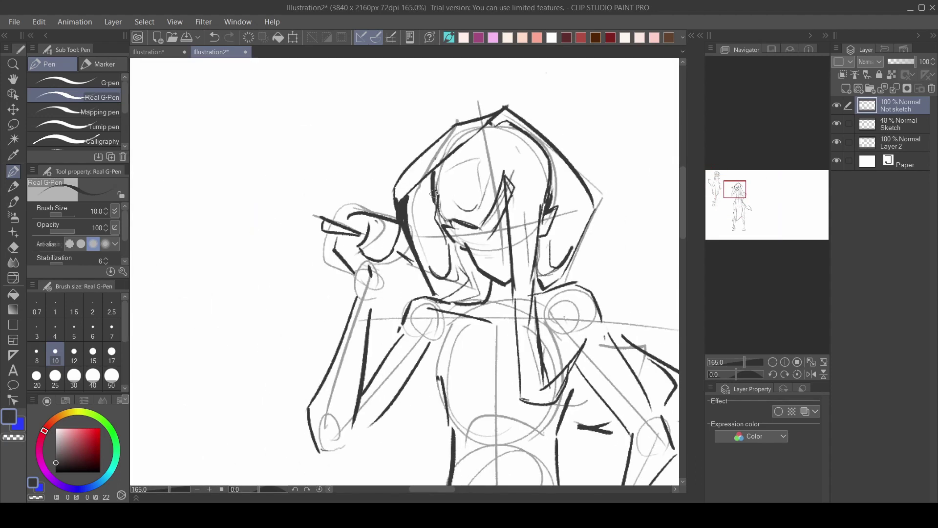
# Draw the hood's lower corner at the neck and the garment's curved armhole edges on both sides of the chest
pyautogui.scroll(-4, 577, 195)
pyautogui.scroll(2, 562, 259)
pyautogui.moveTo(518, 249)
pyautogui.mouseDown()
pyautogui.moveTo(506, 282)
pyautogui.moveTo(504, 261)
pyautogui.mouseUp()
pyautogui.scroll(-2, 528, 252)
pyautogui.scroll(3, 552, 260)
pyautogui.moveTo(546, 228); pyautogui.dragTo(556, 248)
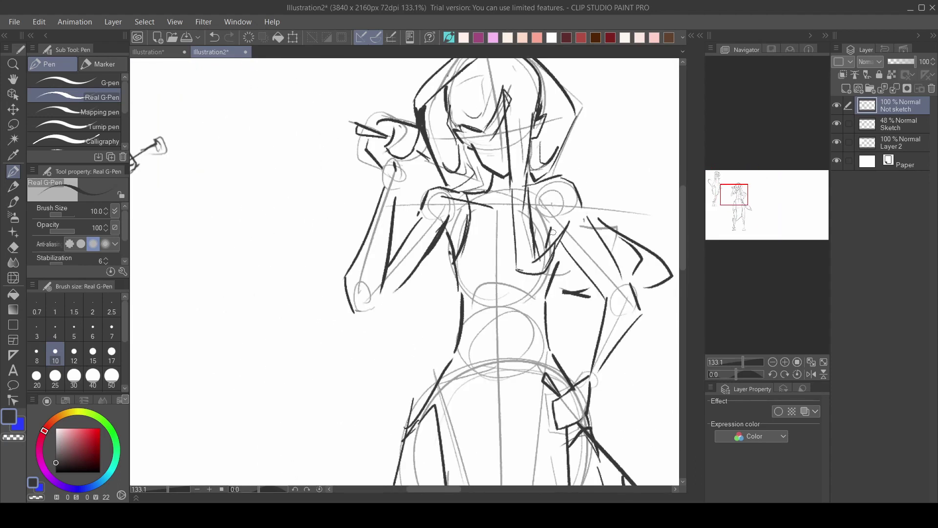
pyautogui.moveTo(536, 185); pyautogui.dragTo(552, 294)
pyautogui.press('e')
pyautogui.press('p')
pyautogui.scroll(-2, 547, 293)
pyautogui.scroll(2, 562, 241)
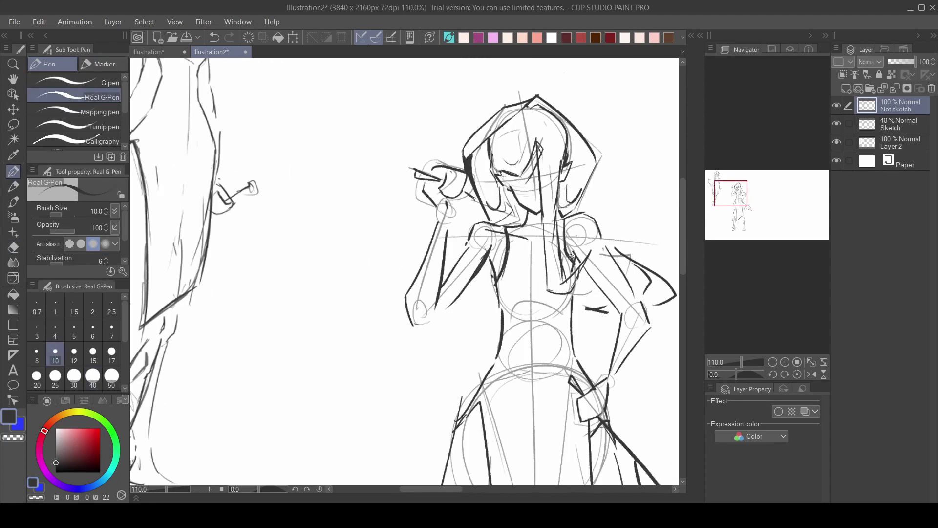
pyautogui.scroll(-1, 567, 245)
pyautogui.scroll(2, 557, 217)
pyautogui.scroll(-3, 538, 212)
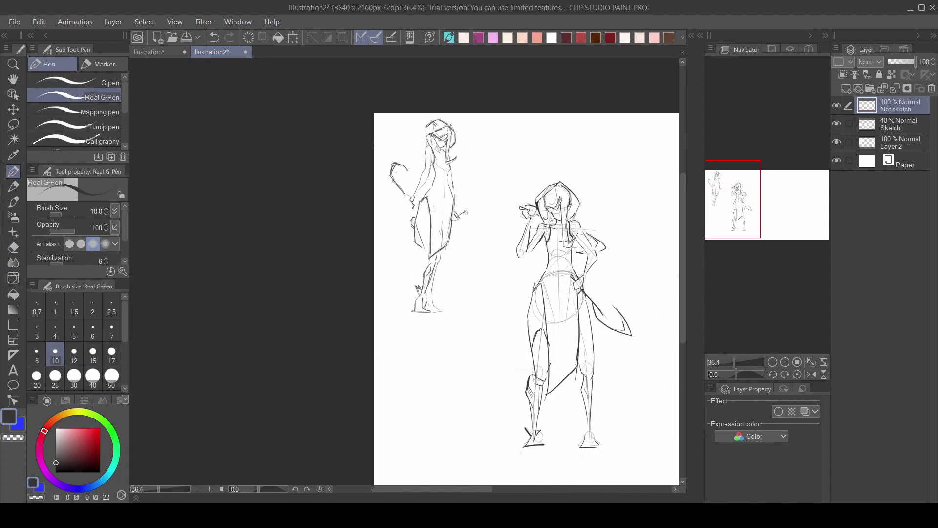
pyautogui.scroll(3, 525, 208)
pyautogui.scroll(-3, 537, 217)
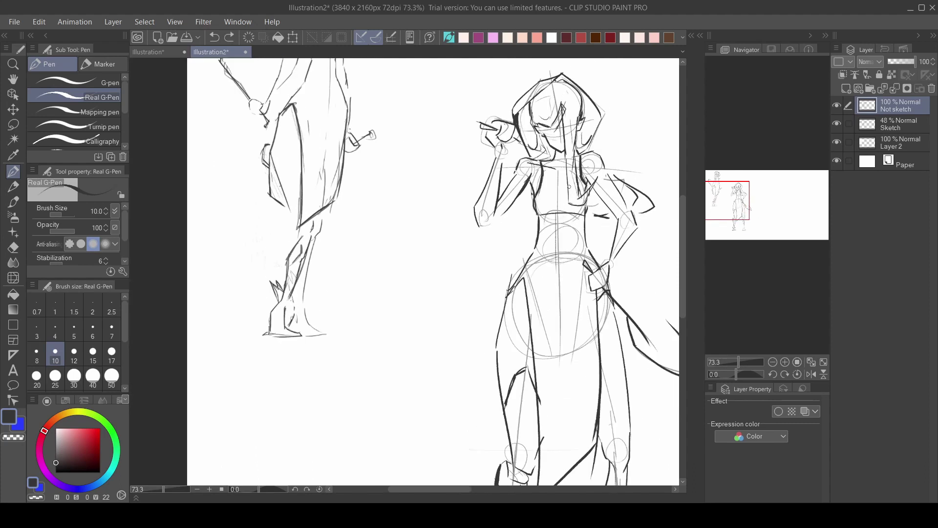
pyautogui.scroll(2, 494, 214)
pyautogui.press('e')
pyautogui.scroll(-3, 493, 214)
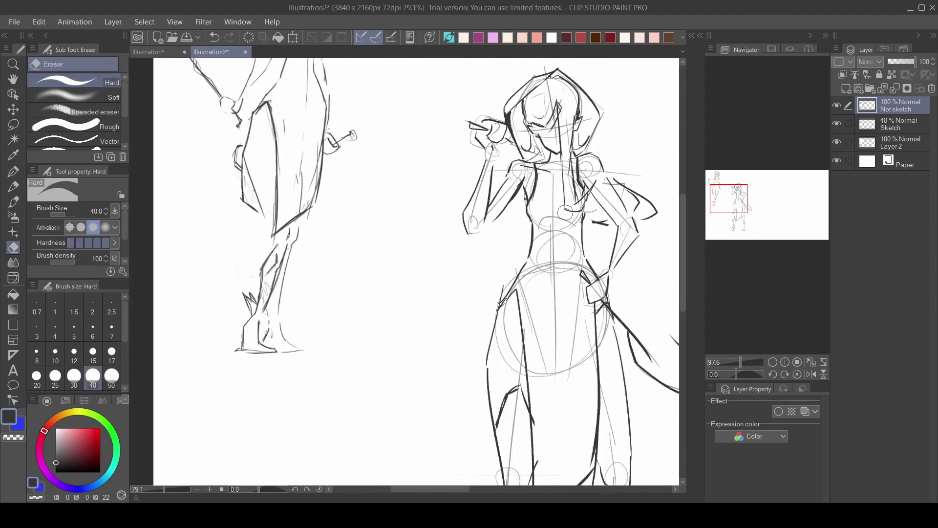
pyautogui.press('p')
pyautogui.scroll(4, 514, 209)
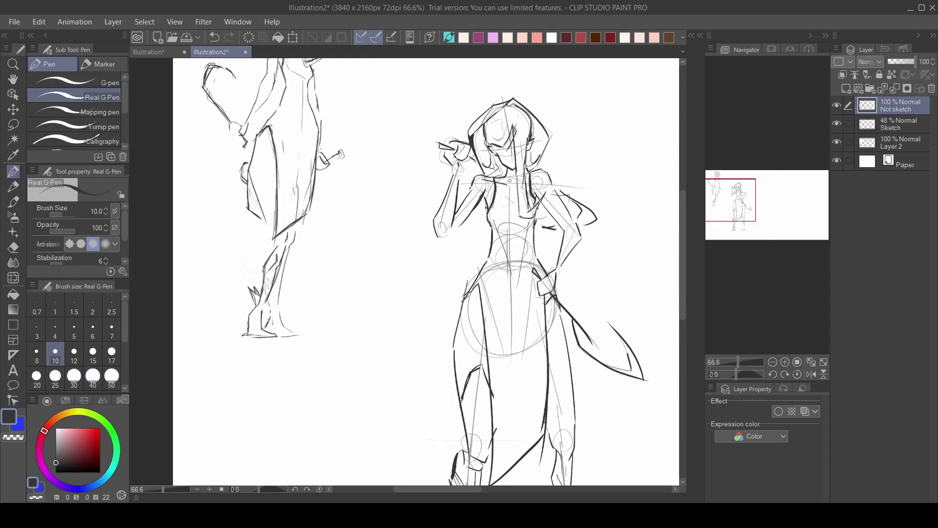
# Draw the V-shaped neckline below the chin and rough in the visible eye beside the hair lock
pyautogui.moveTo(534, 116)
pyautogui.mouseDown()
pyautogui.moveTo(838, 380)
pyautogui.moveTo(526, 254)
pyautogui.mouseUp()
pyautogui.scroll(4, 524, 263)
pyautogui.moveTo(403, 258)
pyautogui.mouseDown()
pyautogui.moveTo(412, 278)
pyautogui.moveTo(453, 276)
pyautogui.moveTo(440, 282)
pyautogui.mouseUp()
pyautogui.scroll(-8, 447, 261)
pyautogui.scroll(8, 445, 263)
pyautogui.moveTo(437, 232); pyautogui.dragTo(451, 264)
pyautogui.scroll(-5, 470, 232)
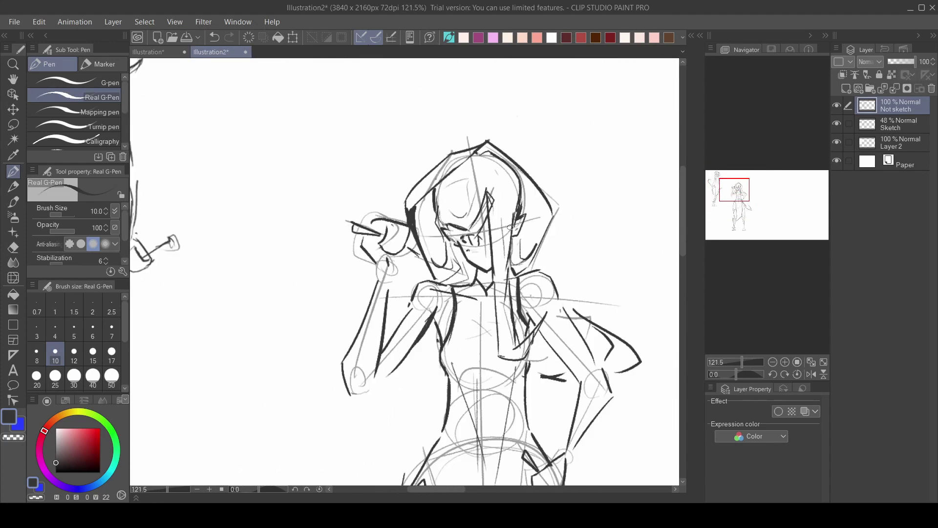
# Detail the visible eye with an upper lid, a dark pupil and a brow, and add a small nose mark
pyautogui.scroll(3, 519, 247)
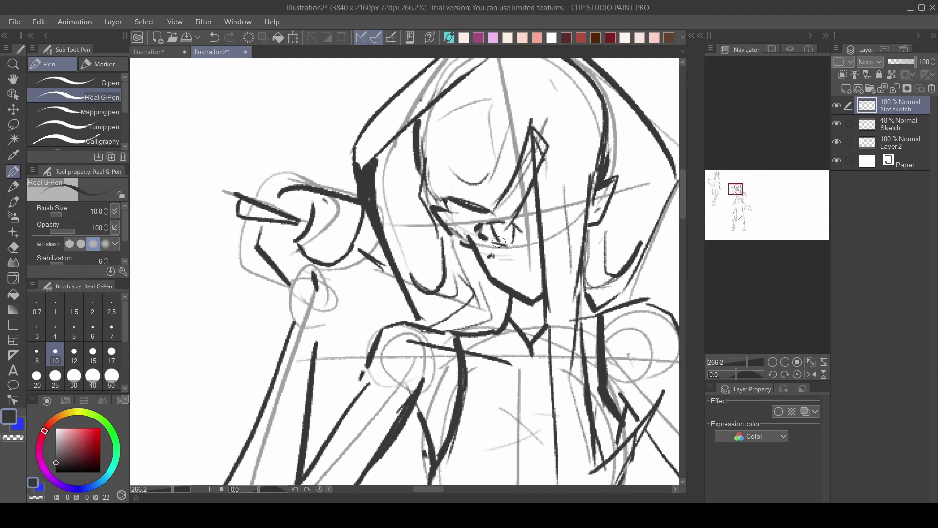
pyautogui.scroll(3, 501, 221)
pyautogui.scroll(-3, 504, 232)
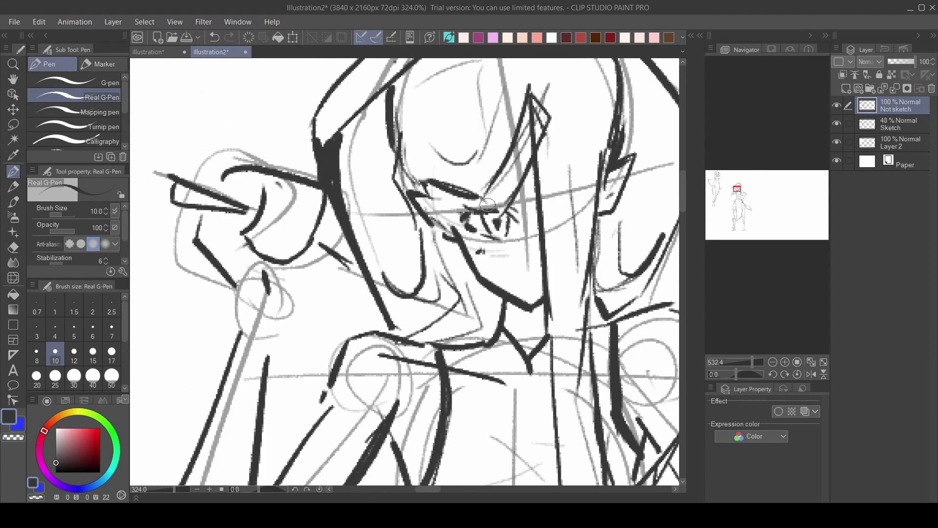
pyautogui.hotkey('ctrl', 'z')
pyautogui.hotkey('ctrl', 'y')
pyautogui.scroll(-5, 494, 197)
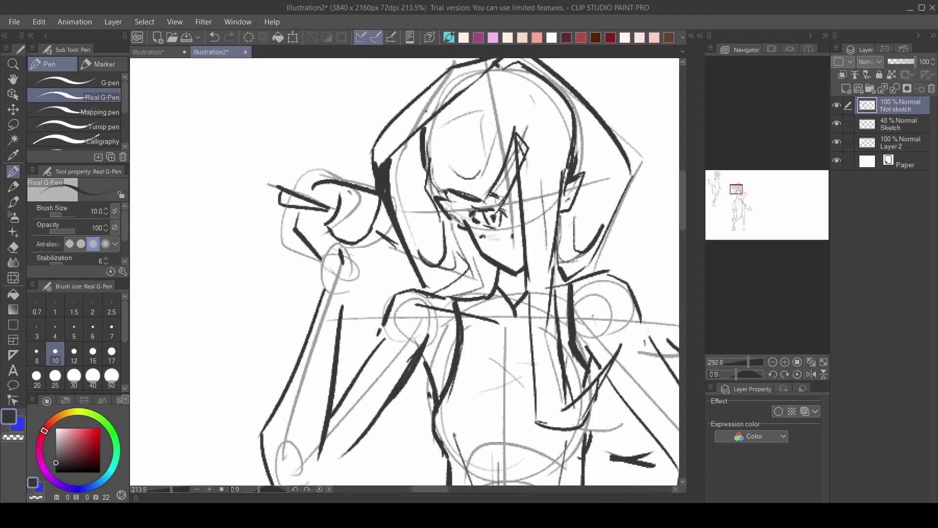
pyautogui.scroll(6, 494, 267)
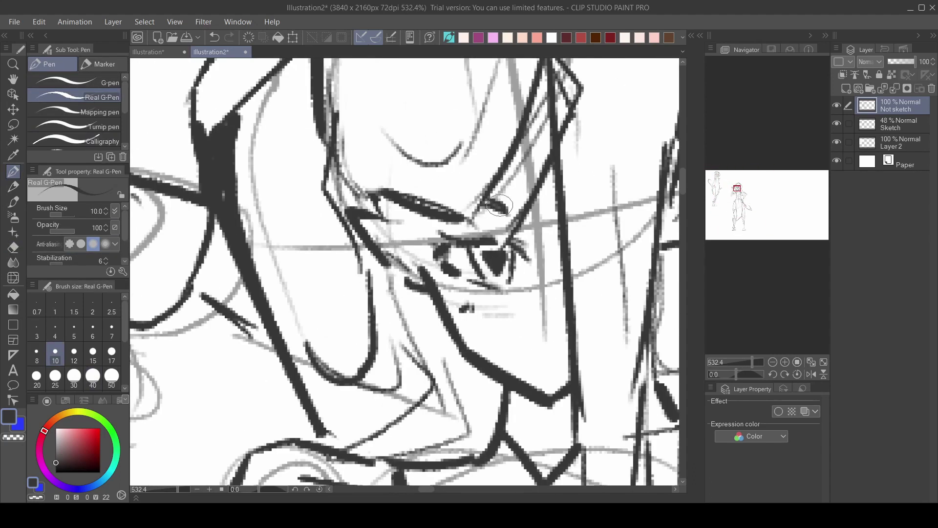
pyautogui.scroll(-4, 499, 205)
pyautogui.scroll(1, 545, 353)
# Erase the lower jawline and redraw the jaw and chin below the eye
pyautogui.press('e')
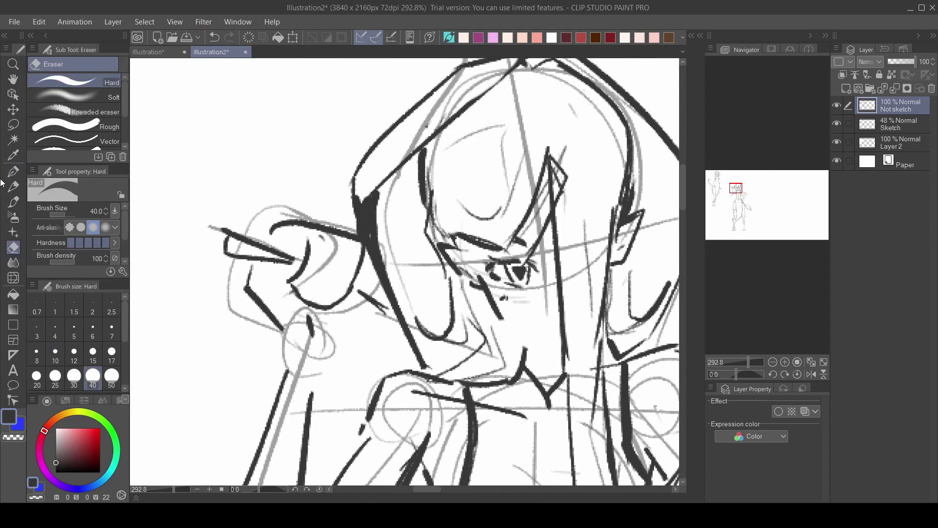
pyautogui.press('p')
pyautogui.scroll(-6, 524, 338)
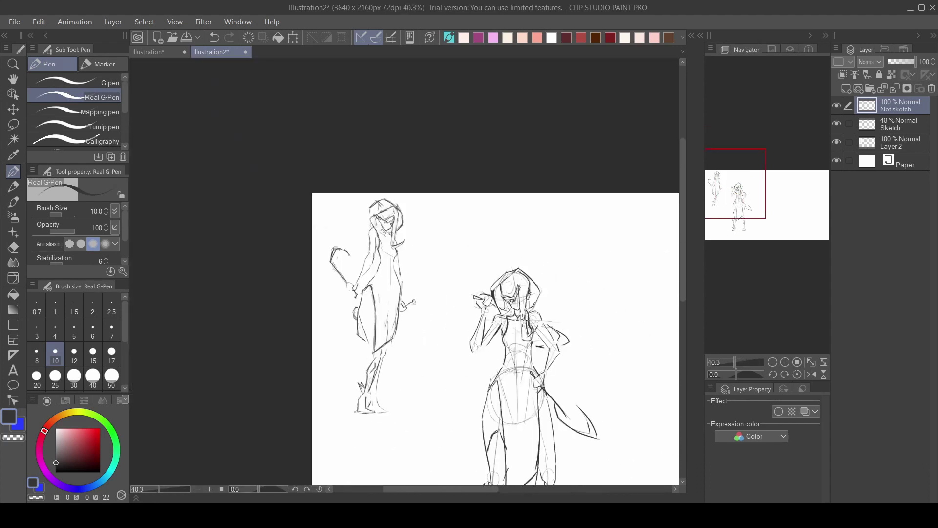
# Thicken the outer thigh line and draw the contours around the knee of the leg with the slit skirt edge
pyautogui.scroll(3, 482, 283)
pyautogui.scroll(2, 488, 348)
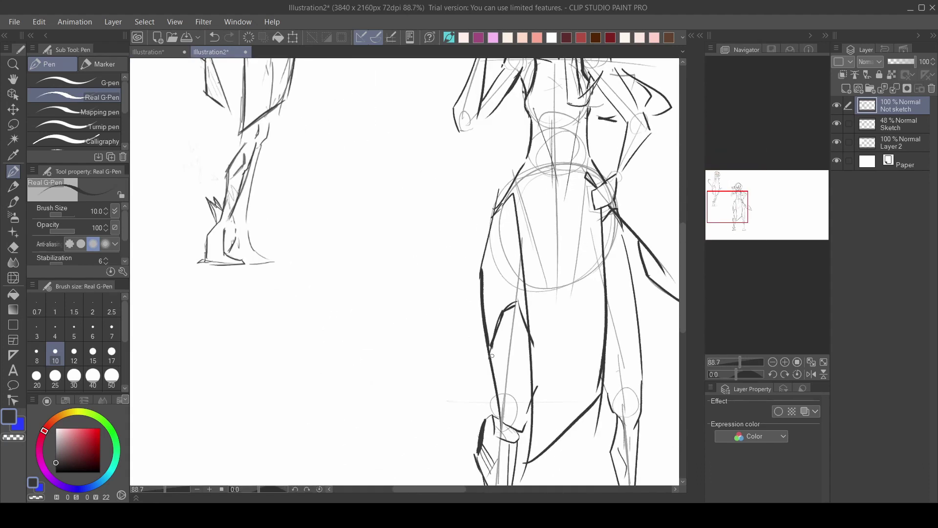
pyautogui.scroll(-4, 509, 357)
pyautogui.moveTo(487, 354); pyautogui.dragTo(514, 401)
pyautogui.scroll(4, 518, 375)
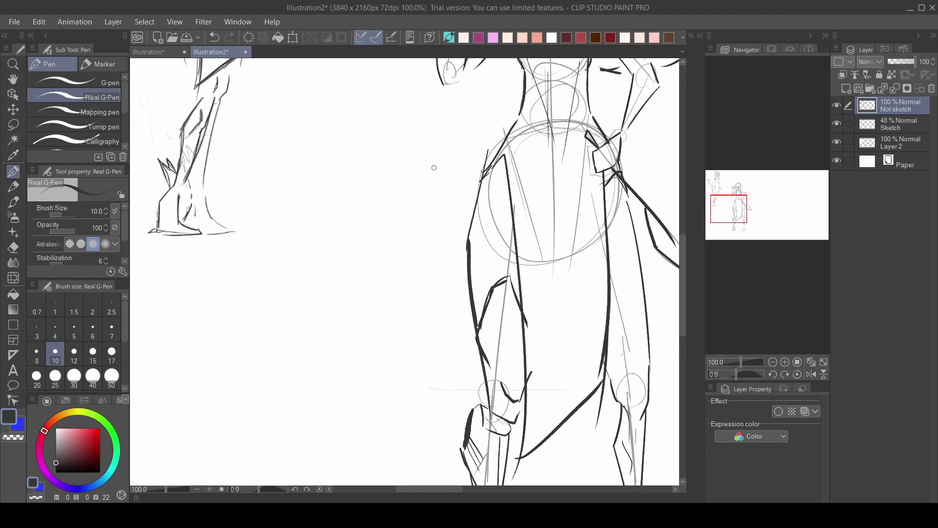
pyautogui.scroll(-5, 496, 266)
pyautogui.scroll(4, 528, 205)
pyautogui.scroll(-1, 518, 235)
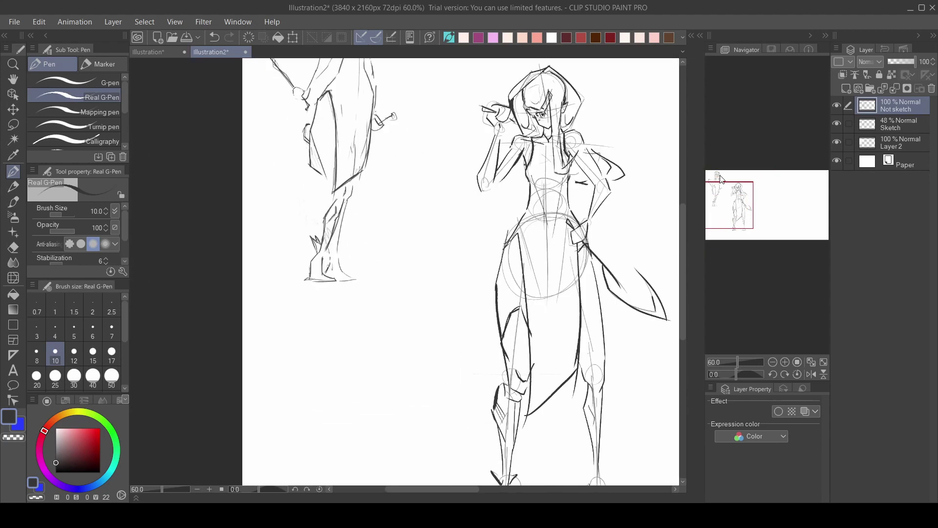
# Rework the lower part of the front skirt panel's long edge near the hem, undoing the rejected changes
pyautogui.moveTo(726, 211); pyautogui.dragTo(728, 214)
pyautogui.scroll(3, 543, 354)
pyautogui.scroll(-8, 544, 330)
pyautogui.press('e')
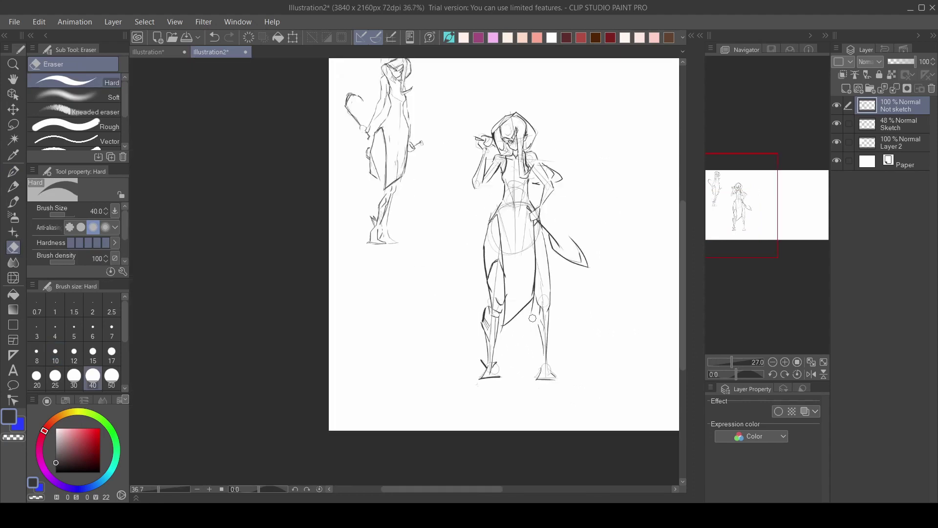
pyautogui.scroll(7, 541, 331)
pyautogui.hotkey('ctrl', 'z')
pyautogui.hotkey('ctrl', 'z')
pyautogui.press('p')
pyautogui.moveTo(537, 205); pyautogui.dragTo(524, 355)
pyautogui.scroll(-7, 509, 134)
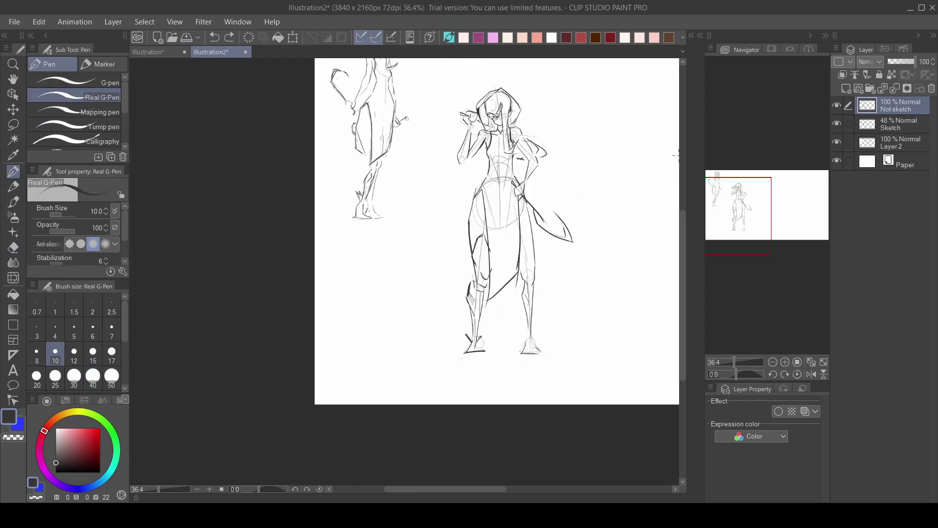
# Touch up the side contour of the chest below the armhole, undoing the rejected strokes
pyautogui.moveTo(416, 61); pyautogui.dragTo(528, 188)
pyautogui.scroll(11, 527, 180)
pyautogui.moveTo(640, 425); pyautogui.dragTo(386, 251)
pyautogui.scroll(4, 489, 308)
pyautogui.hotkey('ctrl', 'z')
pyautogui.moveTo(495, 314)
pyautogui.mouseDown()
pyautogui.moveTo(512, 353)
pyautogui.moveTo(514, 345)
pyautogui.moveTo(500, 324)
pyautogui.moveTo(511, 369)
pyautogui.moveTo(498, 333)
pyautogui.mouseUp()
pyautogui.press('e')
pyautogui.press('p')
pyautogui.hotkey('ctrl', 'z')
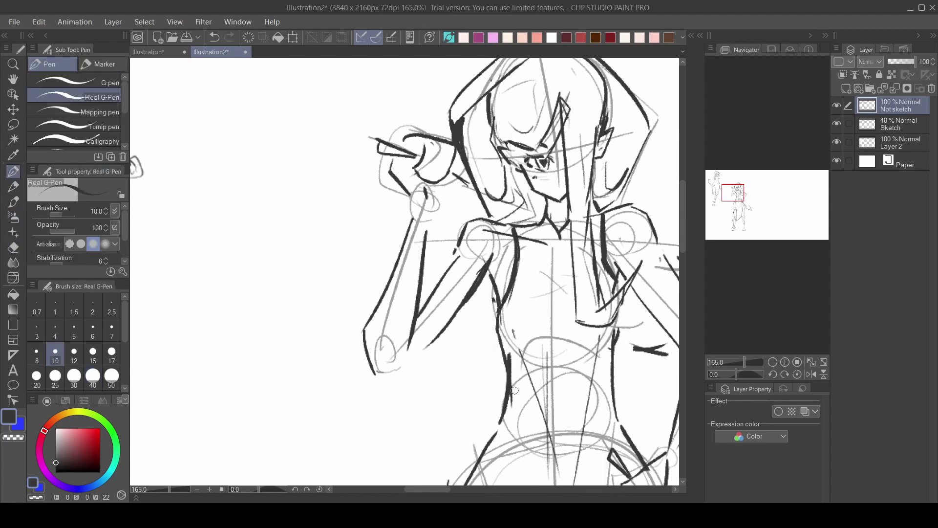
# Draw the hair parting and fringe strands on the forehead under the hood's peak, undoing the rejected stroke
pyautogui.press('e')
pyautogui.scroll(-5, 278, 225)
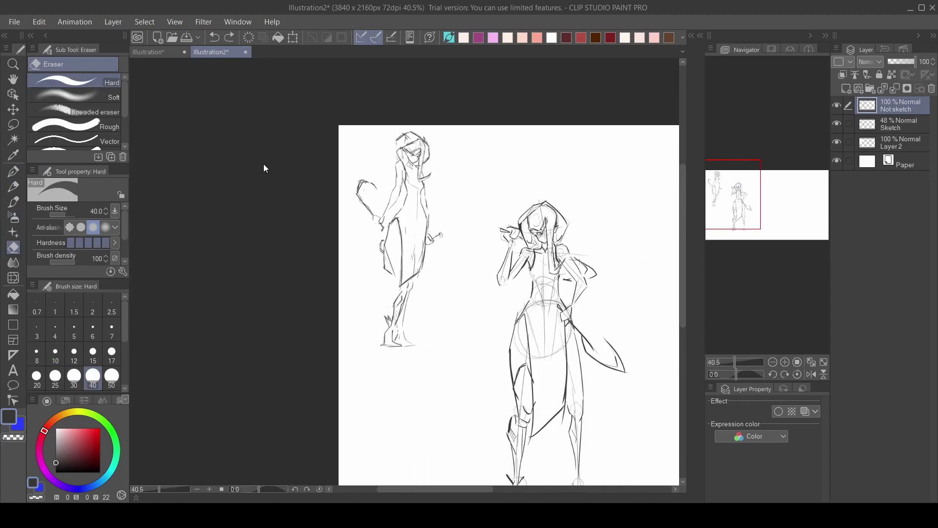
pyautogui.press('p')
pyautogui.scroll(3, 523, 238)
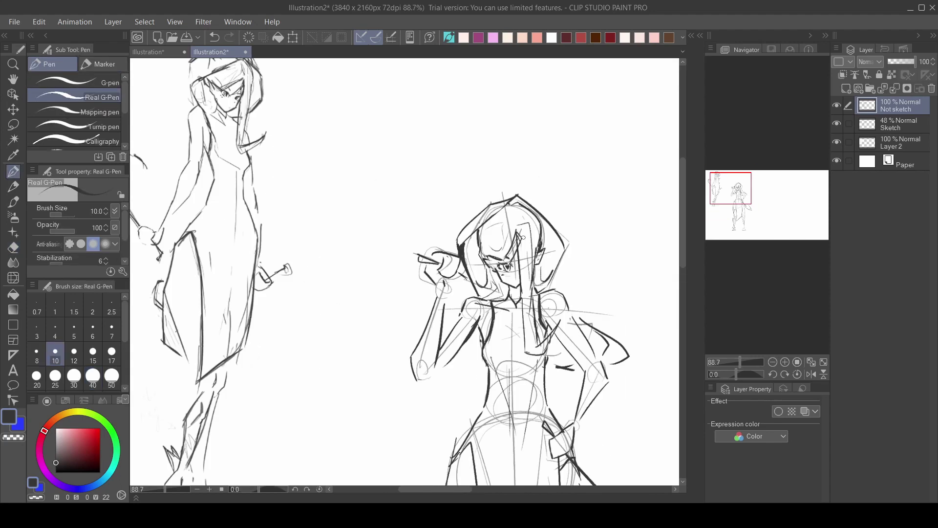
pyautogui.scroll(1, 533, 227)
pyautogui.hotkey('ctrl', 'z')
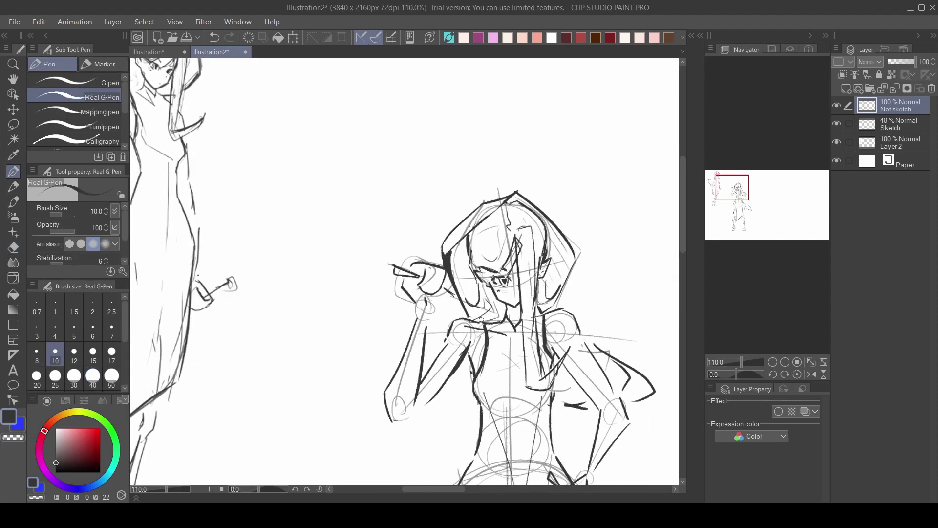
pyautogui.scroll(-3, 489, 247)
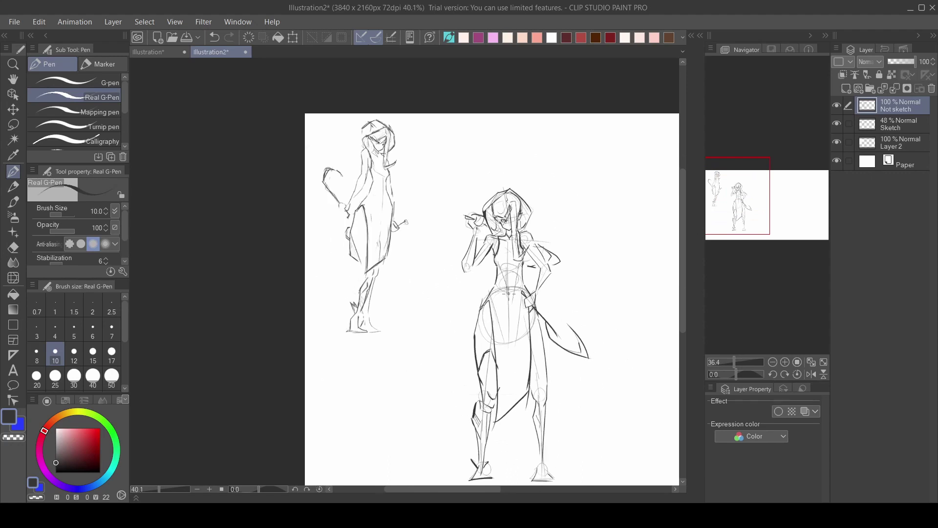
# Draw the lower-leg and foot contours of the larger figure, undoing the rejected strokes
pyautogui.scroll(2, 508, 293)
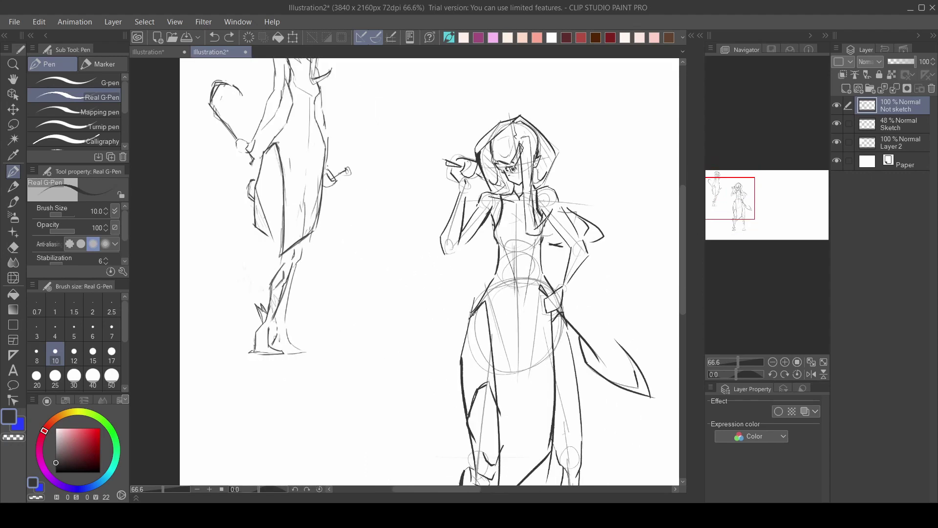
pyautogui.scroll(-3, 494, 300)
pyautogui.scroll(6, 503, 410)
pyautogui.moveTo(469, 223)
pyautogui.mouseDown()
pyautogui.moveTo(446, 247)
pyautogui.moveTo(460, 134)
pyautogui.mouseUp()
pyautogui.moveTo(486, 291)
pyautogui.mouseDown()
pyautogui.moveTo(481, 339)
pyautogui.moveTo(456, 389)
pyautogui.mouseUp()
pyautogui.scroll(-1, 443, 337)
pyautogui.hotkey('ctrl', 'z')
pyautogui.moveTo(440, 348)
pyautogui.mouseDown()
pyautogui.moveTo(450, 374)
pyautogui.moveTo(446, 434)
pyautogui.mouseUp()
pyautogui.hotkey('ctrl', 'z')
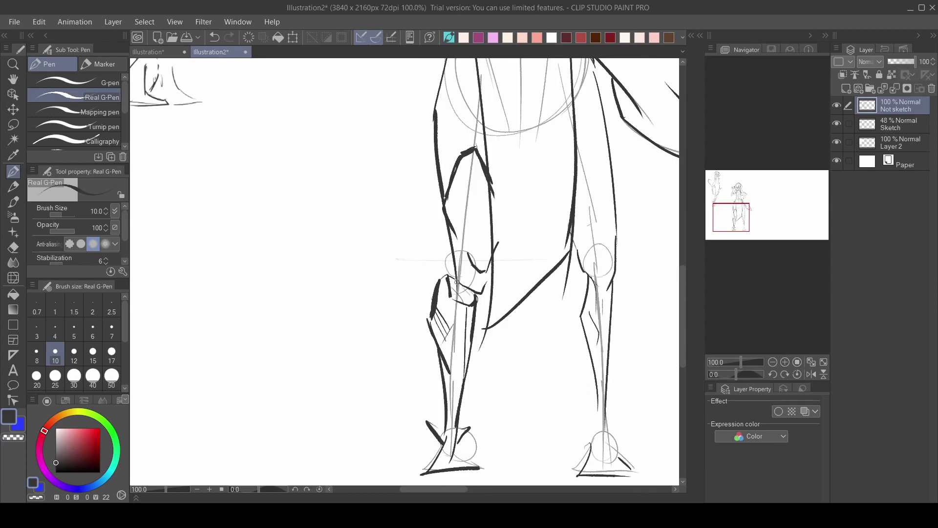
pyautogui.scroll(-3, 482, 249)
pyautogui.scroll(4, 521, 147)
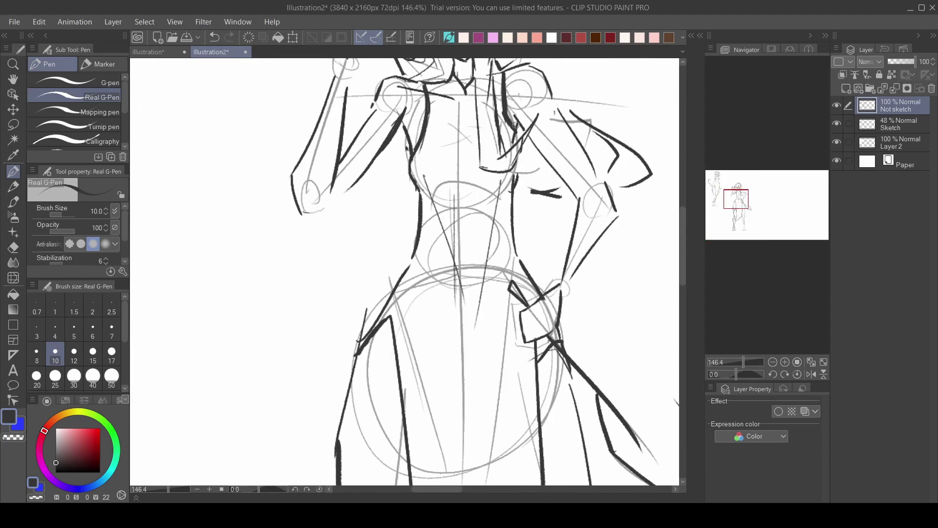
pyautogui.press('e')
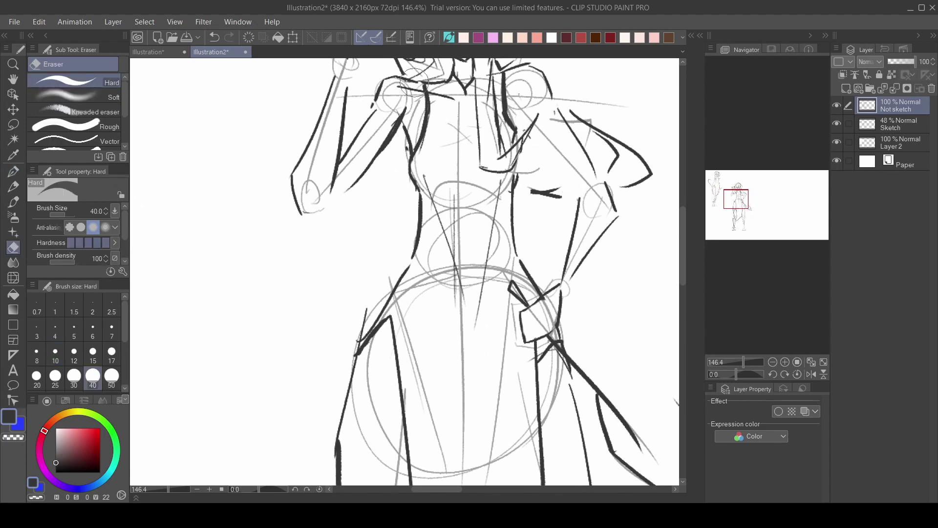
pyautogui.press('p')
pyautogui.scroll(-4, 539, 140)
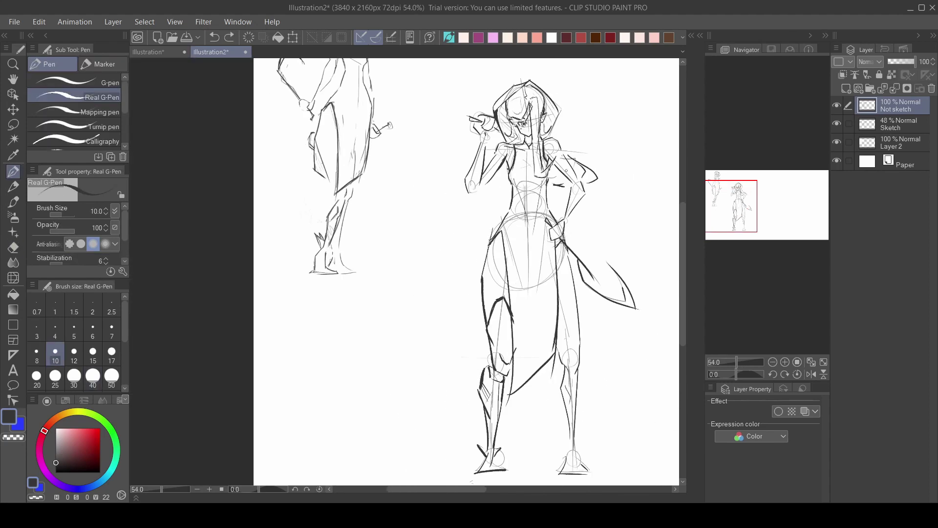
pyautogui.scroll(4, 371, 219)
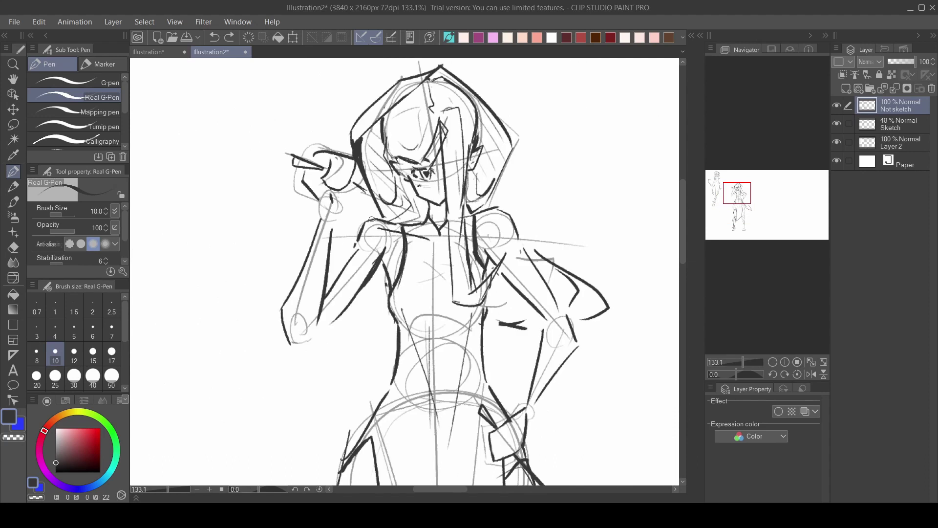
# Draw a second angled edge below the hem of the front skirt panel
pyautogui.scroll(-5, 353, 228)
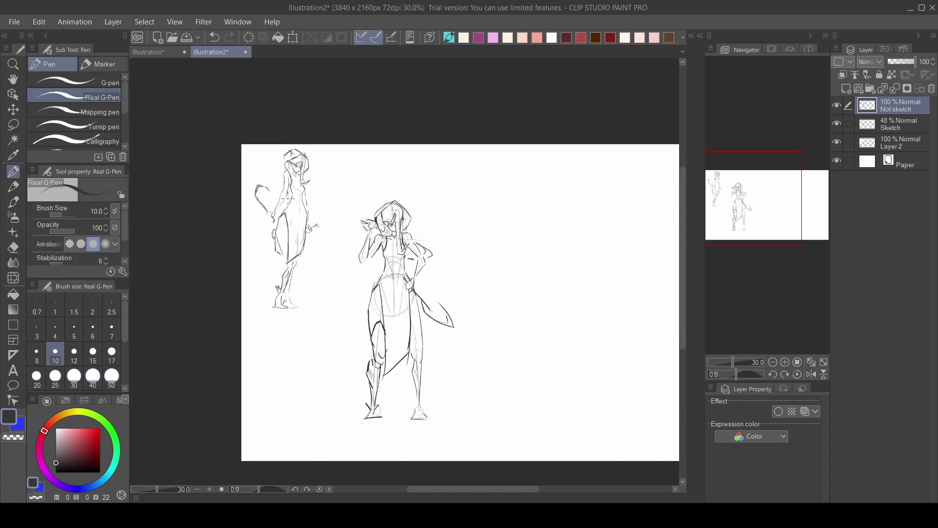
pyautogui.scroll(2, 378, 367)
pyautogui.scroll(-2, 475, 285)
pyautogui.scroll(4, 411, 130)
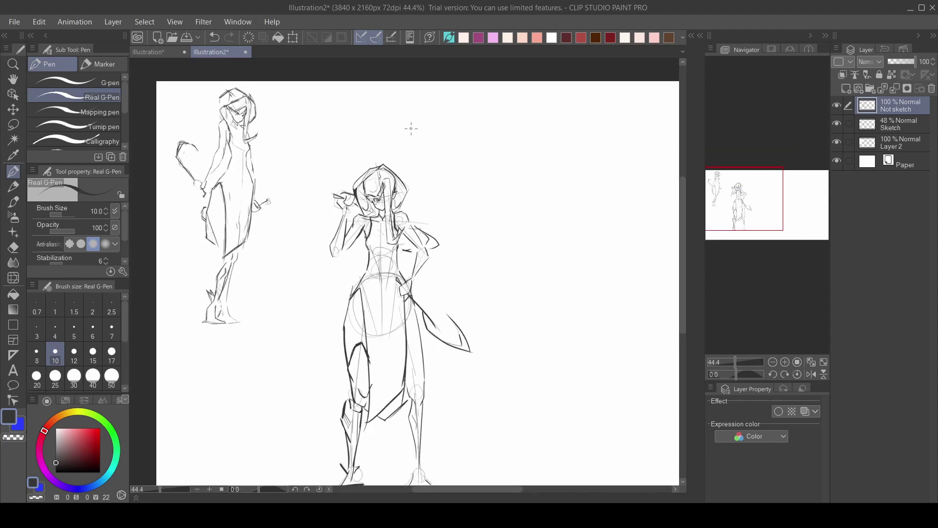
# Thicken the fringe line on the forehead and the outline of the long hair lock, undoing the rejected strokes
pyautogui.scroll(-5, 460, 278)
pyautogui.moveTo(429, 339); pyautogui.dragTo(427, 266)
pyautogui.scroll(3, 464, 314)
pyautogui.hotkey('ctrl', 'z')
pyautogui.hotkey('ctrl', 'z')
pyautogui.moveTo(426, 215); pyautogui.dragTo(428, 258)
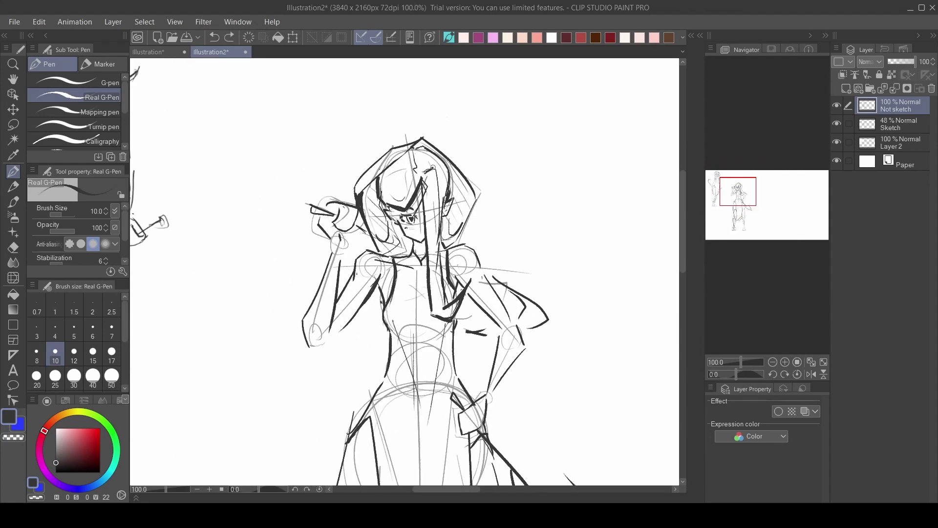
# Darken the pointed tip of the long hair lock over the chest, undoing the rejected stroke
pyautogui.moveTo(743, 188); pyautogui.dragTo(739, 184)
pyautogui.hotkey('ctrl', 'z')
pyautogui.press('space')
pyautogui.moveTo(485, 310); pyautogui.dragTo(455, 315)
pyautogui.scroll(2, 456, 315)
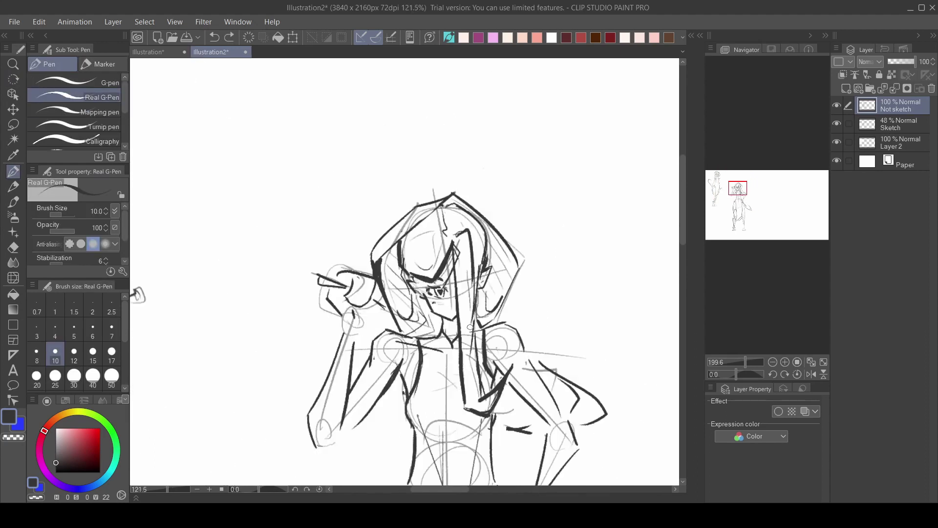
# Redraw the long hair lock's outer edge and add inner strands from forehead to shoulder, undoing the rejected strokes
pyautogui.moveTo(473, 260)
pyautogui.mouseDown()
pyautogui.moveTo(477, 373)
pyautogui.moveTo(476, 359)
pyautogui.mouseUp()
pyautogui.press('e')
pyautogui.press('p')
pyautogui.hotkey('ctrl', 'z')
pyautogui.hotkey('ctrl', 'z')
pyautogui.hotkey('ctrl', 'z')
pyautogui.moveTo(462, 239); pyautogui.dragTo(469, 348)
pyautogui.scroll(2, 471, 284)
pyautogui.moveTo(478, 209); pyautogui.dragTo(482, 266)
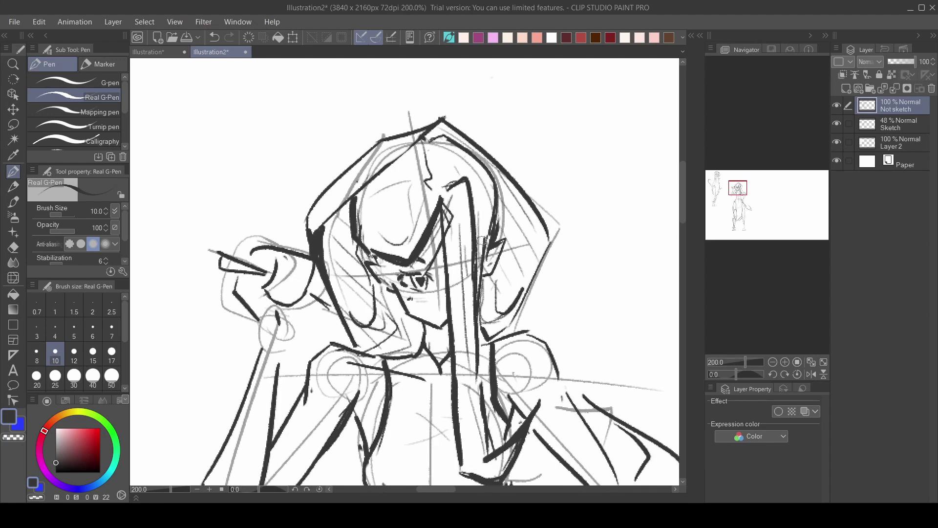
# Draw the hood's inner edge and the ear contour beside the hair lock, undoing the rejected stroke
pyautogui.moveTo(492, 183)
pyautogui.mouseDown()
pyautogui.moveTo(504, 233)
pyautogui.moveTo(483, 244)
pyautogui.moveTo(503, 225)
pyautogui.moveTo(499, 240)
pyautogui.mouseUp()
pyautogui.press('e')
pyautogui.press('p')
pyautogui.hotkey('ctrl', 'z')
pyautogui.moveTo(493, 277); pyautogui.dragTo(498, 312)
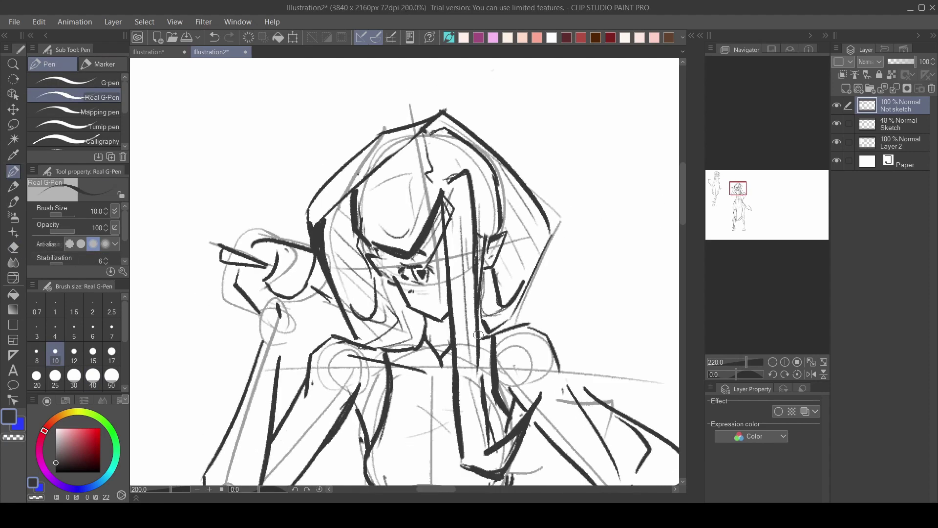
# Examine the reworked head and hair up close and against the whole figure
pyautogui.scroll(-5, 476, 281)
pyautogui.scroll(5, 478, 249)
pyautogui.press('e')
pyautogui.press('p')
pyautogui.scroll(-4, 468, 321)
pyautogui.scroll(-2, 317, 186)
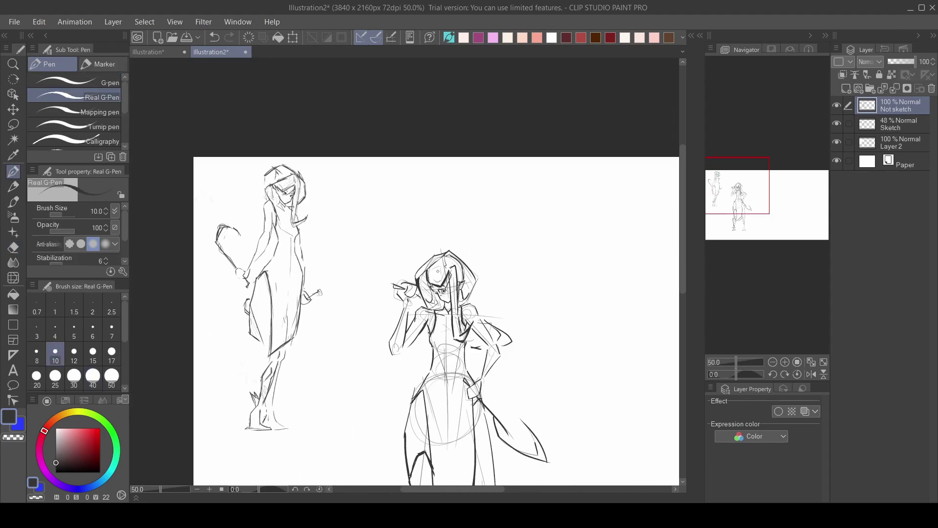
pyautogui.scroll(2, 318, 187)
pyautogui.scroll(-4, 317, 187)
pyautogui.scroll(2, 518, 385)
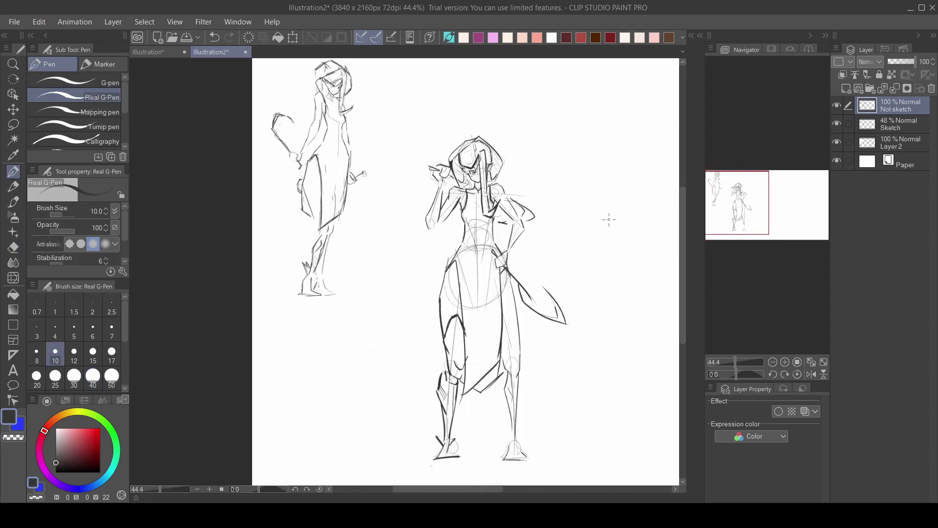
# Strengthen the thigh and calf outlines of the leg on the weapon side, undoing the rejected stroke
pyautogui.click(838, 124)
pyautogui.scroll(3, 567, 249)
pyautogui.moveTo(499, 284)
pyautogui.mouseDown()
pyautogui.moveTo(494, 259)
pyautogui.moveTo(507, 325)
pyautogui.mouseUp()
pyautogui.hotkey('ctrl', 'z')
pyautogui.scroll(-3, 491, 254)
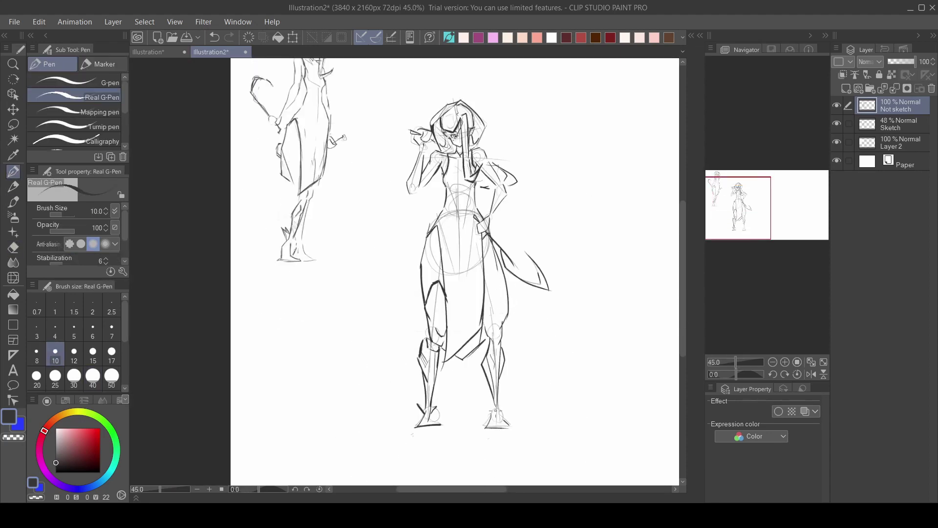
# Rework the outer thigh contour down to the knee of the weapon-side leg, undoing the rejected strokes
pyautogui.moveTo(442, 214)
pyautogui.mouseDown()
pyautogui.moveTo(489, 294)
pyautogui.moveTo(508, 265)
pyautogui.moveTo(453, 193)
pyautogui.moveTo(459, 171)
pyautogui.moveTo(473, 283)
pyautogui.moveTo(454, 297)
pyautogui.mouseUp()
pyautogui.scroll(3, 507, 263)
pyautogui.hotkey('ctrl', 'z')
pyautogui.hotkey('ctrl', 'z')
pyautogui.hotkey('ctrl', 'z')
pyautogui.moveTo(456, 299); pyautogui.dragTo(470, 403)
pyautogui.hotkey('ctrl', 'z')
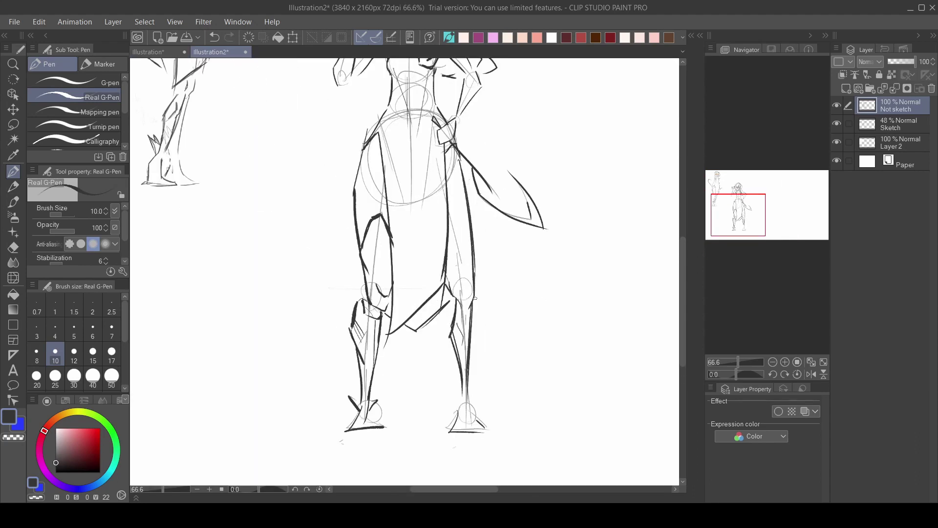
# Sketch a separate weapon below the small figure, with a straight shaft, a side prong and a large curved blade
pyautogui.scroll(-5, 505, 331)
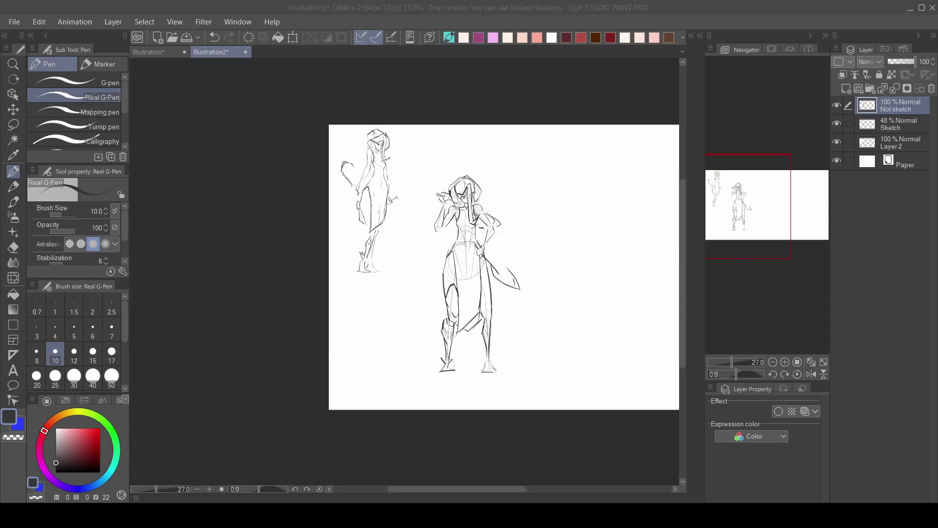
pyautogui.moveTo(372, 339)
pyautogui.mouseDown()
pyautogui.moveTo(277, 337)
pyautogui.moveTo(280, 426)
pyautogui.mouseUp()
pyautogui.scroll(3, 277, 337)
pyautogui.moveTo(278, 371)
pyautogui.mouseDown()
pyautogui.moveTo(290, 351)
pyautogui.moveTo(286, 254)
pyautogui.mouseUp()
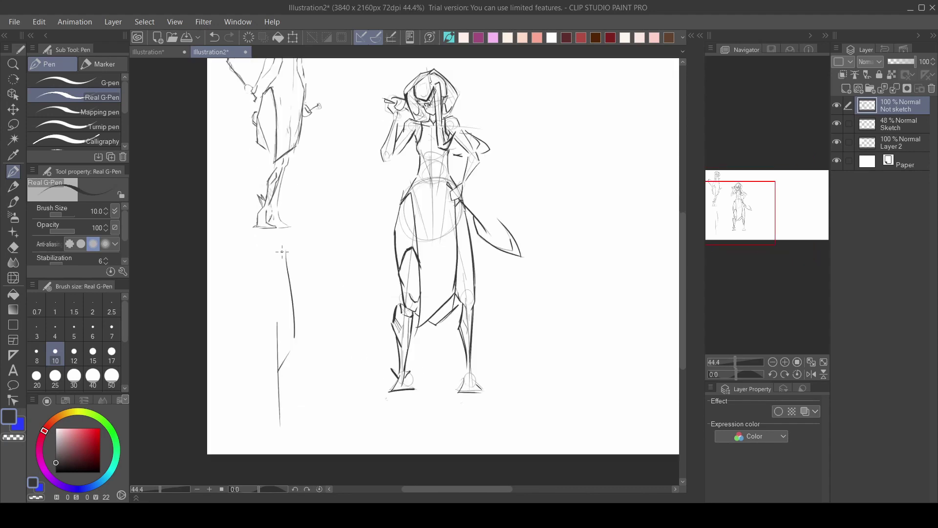
pyautogui.moveTo(304, 323); pyautogui.dragTo(289, 258)
pyautogui.moveTo(245, 319); pyautogui.dragTo(288, 259)
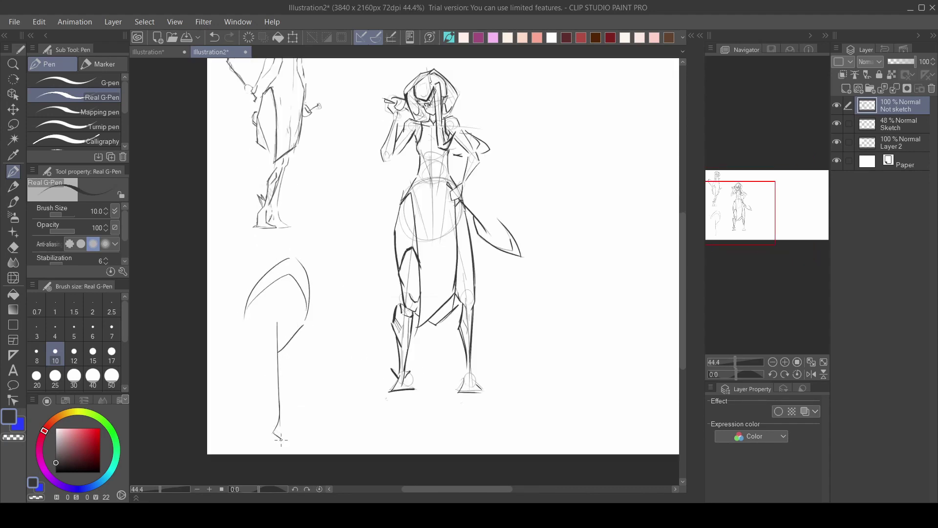
# Draw a diamond-shaped end on the weapon's shaft and clean up its stray guide lines
pyautogui.scroll(2, 286, 425)
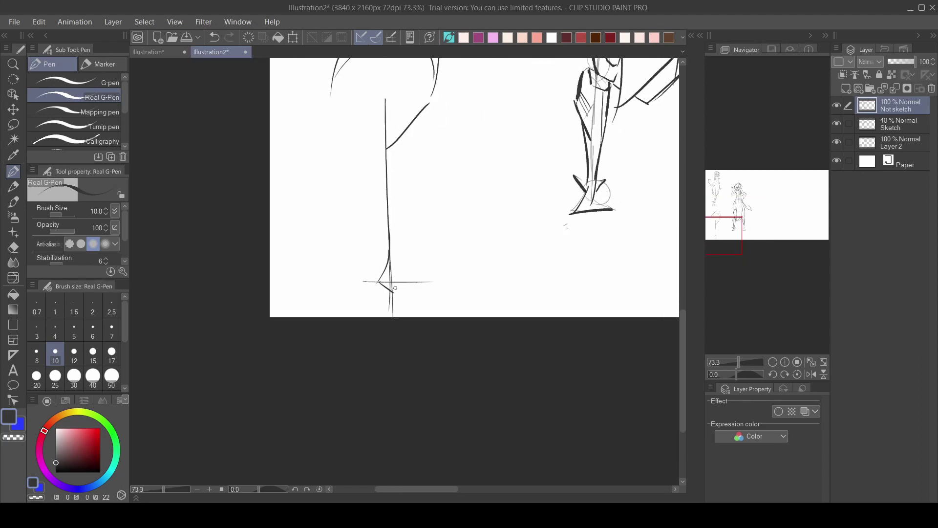
pyautogui.scroll(-3, 427, 200)
pyautogui.moveTo(402, 281)
pyautogui.mouseDown()
pyautogui.moveTo(390, 257)
pyautogui.moveTo(394, 405)
pyautogui.mouseUp()
pyautogui.scroll(3, 440, 194)
pyautogui.press('e')
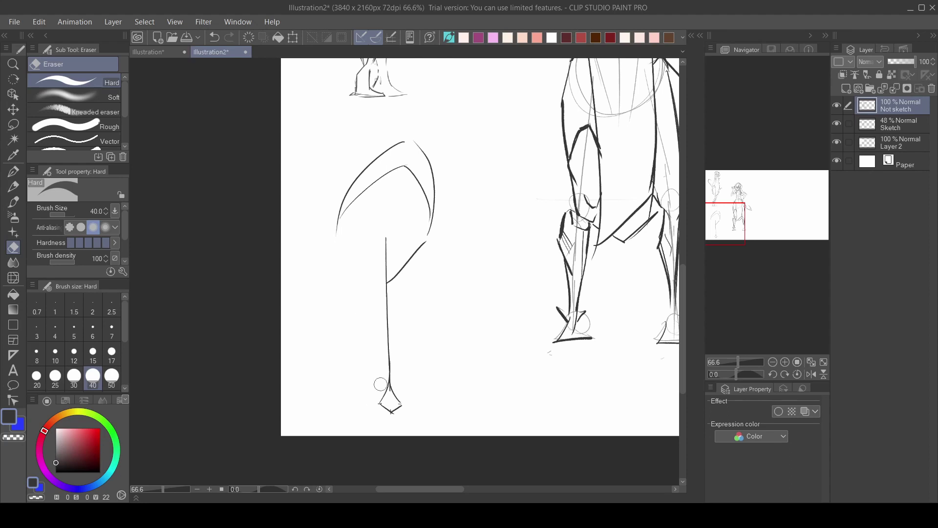
pyautogui.press('p')
# Hatch the weapon's curved blade and thicken its outer edges, the shaft and the pointed end
pyautogui.scroll(3, 392, 383)
pyautogui.scroll(-5, 380, 236)
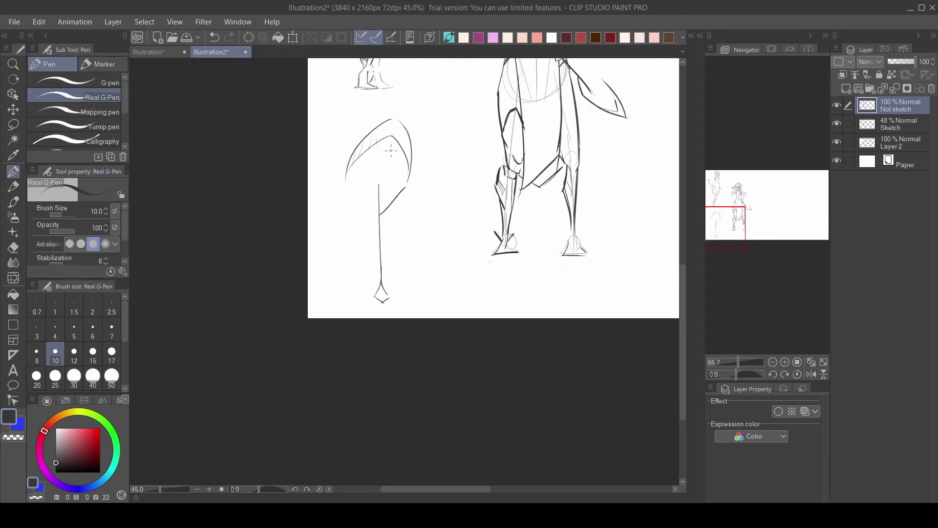
pyautogui.scroll(1, 410, 147)
pyautogui.moveTo(419, 210); pyautogui.dragTo(369, 271)
pyautogui.moveTo(432, 208); pyautogui.dragTo(447, 272)
pyautogui.moveTo(422, 226); pyautogui.dragTo(442, 267)
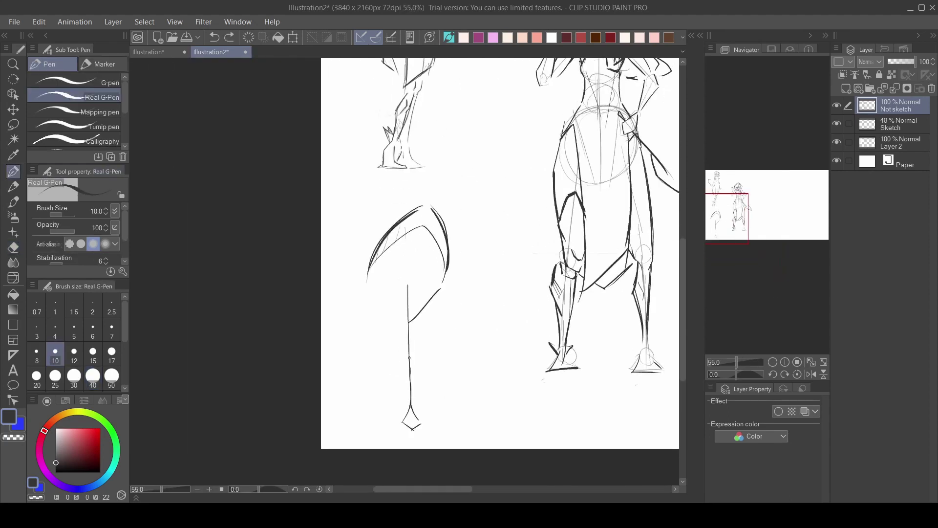
pyautogui.moveTo(409, 298); pyautogui.dragTo(410, 368)
pyautogui.moveTo(411, 405)
pyautogui.mouseDown()
pyautogui.moveTo(400, 424)
pyautogui.moveTo(412, 430)
pyautogui.mouseUp()
# Sample the line color and handwrite the label "weapon" beside the shaft's pointed end
pyautogui.scroll(-5, 387, 239)
pyautogui.keyDown('alt'); pyautogui.click(389, 241); pyautogui.keyUp('alt')
pyautogui.keyDown('alt'); pyautogui.click(397, 295); pyautogui.keyUp('alt')
pyautogui.scroll(5, 401, 308)
pyautogui.moveTo(402, 305); pyautogui.dragTo(447, 295)
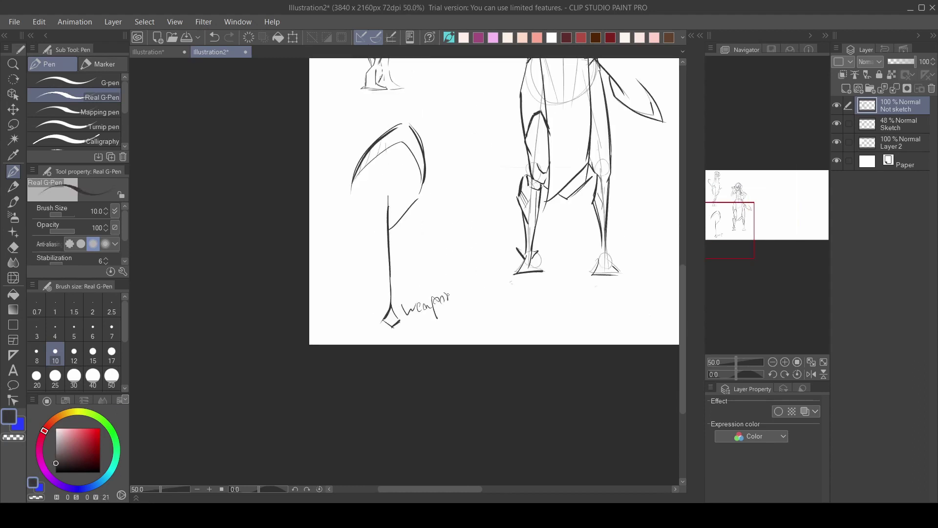
# Thicken the skirt's slit edge along the thigh of the larger figure
pyautogui.scroll(-3, 645, 116)
pyautogui.scroll(4, 524, 176)
pyautogui.scroll(-3, 477, 101)
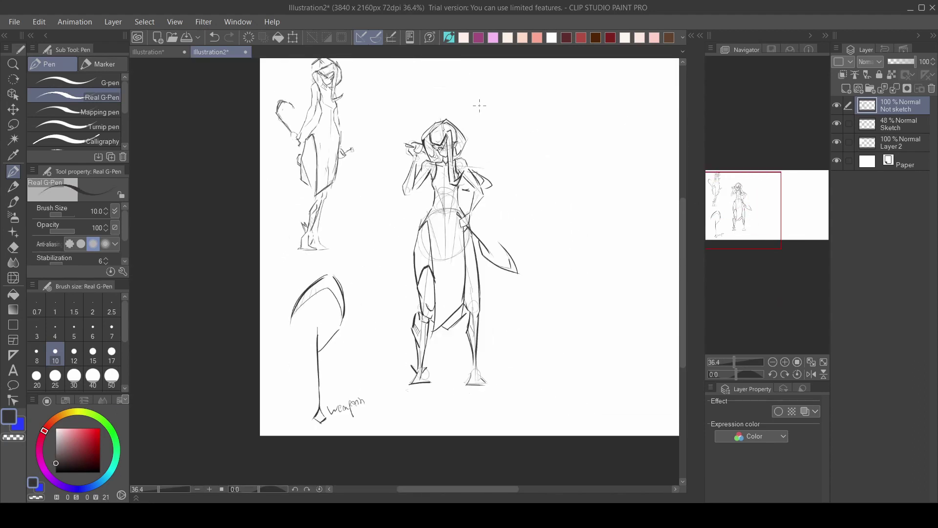
pyautogui.scroll(2, 423, 229)
pyautogui.hotkey('ctrl', 'z')
pyautogui.moveTo(430, 229)
pyautogui.mouseDown()
pyautogui.moveTo(437, 304)
pyautogui.moveTo(437, 291)
pyautogui.mouseUp()
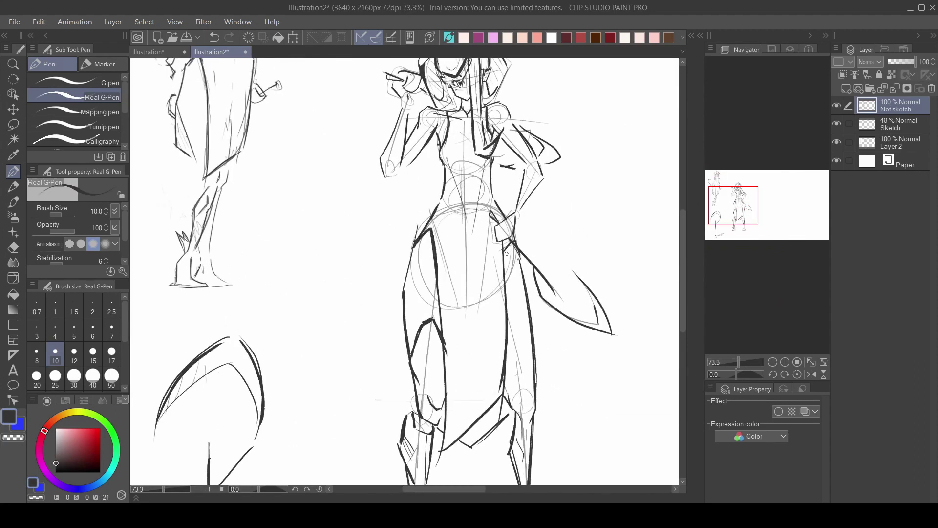
# Clean up the long skirt edge below the hand and the lines around the knee with the Eraser
pyautogui.press('e')
pyautogui.moveTo(511, 244); pyautogui.dragTo(506, 315)
pyautogui.press('p')
pyautogui.press('e')
pyautogui.moveTo(447, 355)
pyautogui.mouseDown()
pyautogui.moveTo(445, 336)
pyautogui.moveTo(424, 334)
pyautogui.mouseUp()
pyautogui.scroll(-3, 465, 313)
pyautogui.press('p')
# Look over the finished pose's torso and arms and the free canvas area beside it
pyautogui.scroll(5, 457, 347)
pyautogui.scroll(-4, 409, 274)
pyautogui.scroll(2, 426, 306)
pyautogui.scroll(-3, 391, 282)
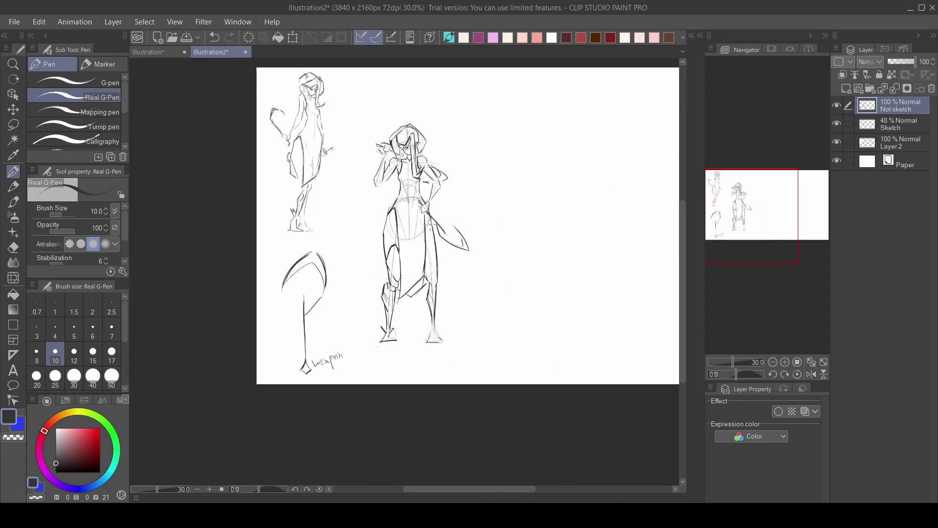
pyautogui.scroll(1, 480, 168)
pyautogui.scroll(4, 352, 157)
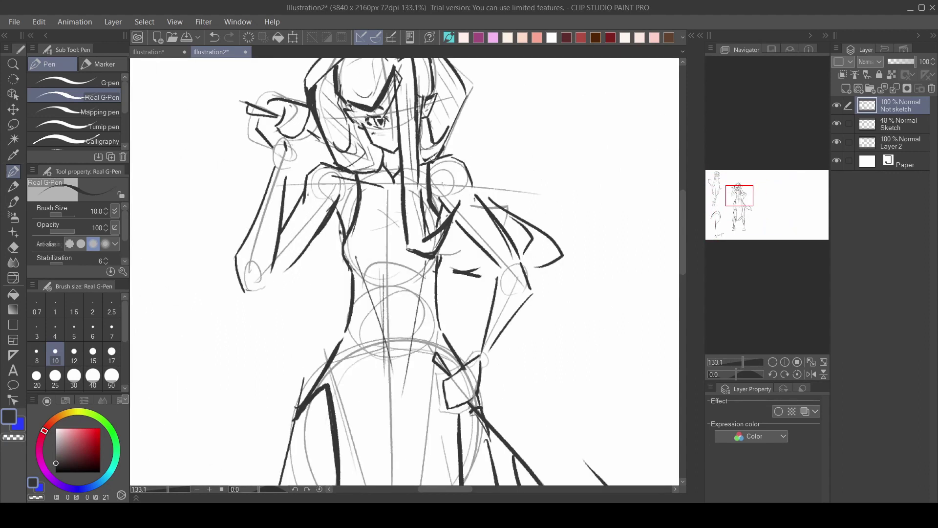
pyautogui.scroll(-5, 421, 121)
pyautogui.scroll(1, 488, 127)
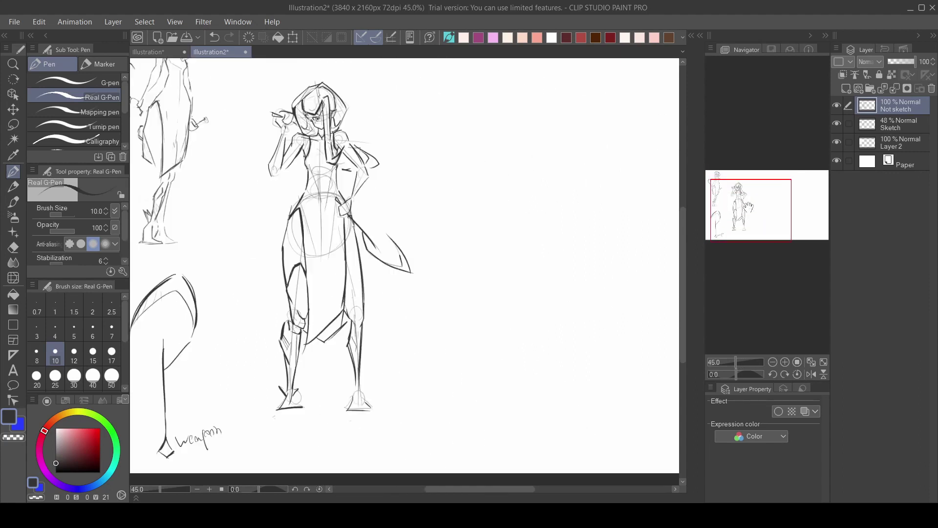
pyautogui.scroll(-1, 465, 173)
pyautogui.scroll(1, 465, 172)
# On the Sketch layer, rough in a third figure's line of action with ribcage, waist and pelvis shapes
pyautogui.click(900, 124)
pyautogui.moveTo(497, 163)
pyautogui.mouseDown()
pyautogui.moveTo(467, 244)
pyautogui.moveTo(505, 273)
pyautogui.mouseUp()
pyautogui.moveTo(505, 272); pyautogui.dragTo(492, 317)
pyautogui.moveTo(468, 233); pyautogui.dragTo(454, 269)
pyautogui.hotkey('ctrl', 'z')
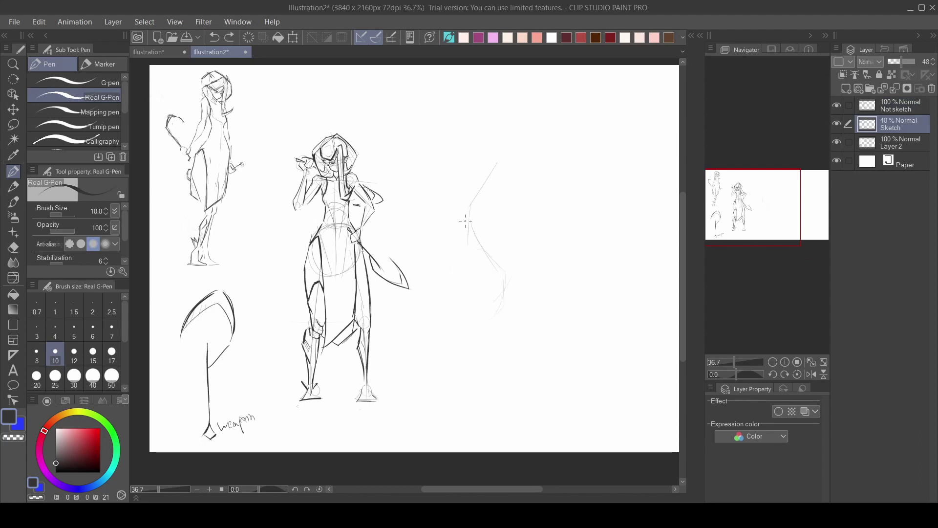
pyautogui.moveTo(479, 177); pyautogui.dragTo(483, 186)
pyautogui.moveTo(472, 237)
pyautogui.mouseDown()
pyautogui.moveTo(489, 258)
pyautogui.moveTo(474, 305)
pyautogui.moveTo(475, 232)
pyautogui.moveTo(490, 294)
pyautogui.moveTo(495, 255)
pyautogui.mouseUp()
pyautogui.hotkey('ctrl', 'z')
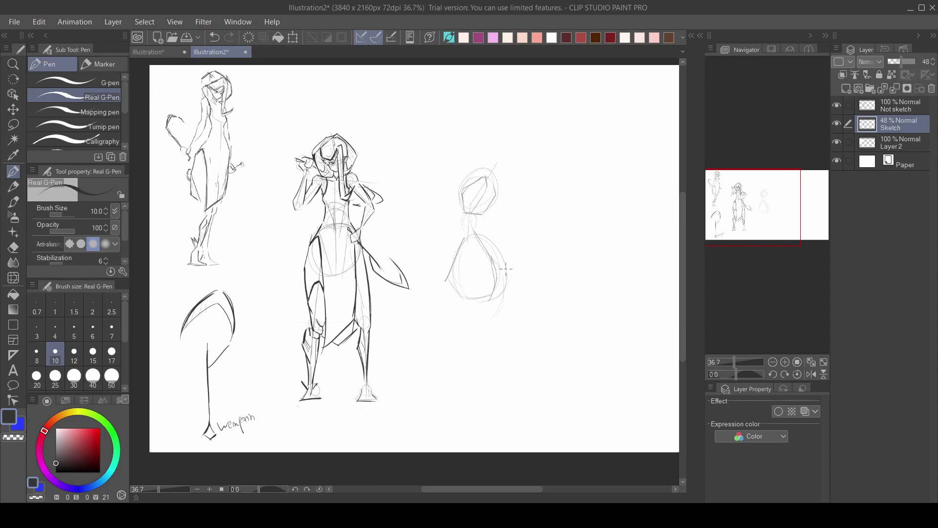
# Add shoulder and elbow circles and sketch both arms of the third figure with a rough hand
pyautogui.scroll(2, 474, 190)
pyautogui.moveTo(455, 157); pyautogui.dragTo(446, 163)
pyautogui.moveTo(523, 160); pyautogui.dragTo(517, 170)
pyautogui.moveTo(449, 165); pyautogui.dragTo(436, 238)
pyautogui.moveTo(434, 237); pyautogui.dragTo(432, 247)
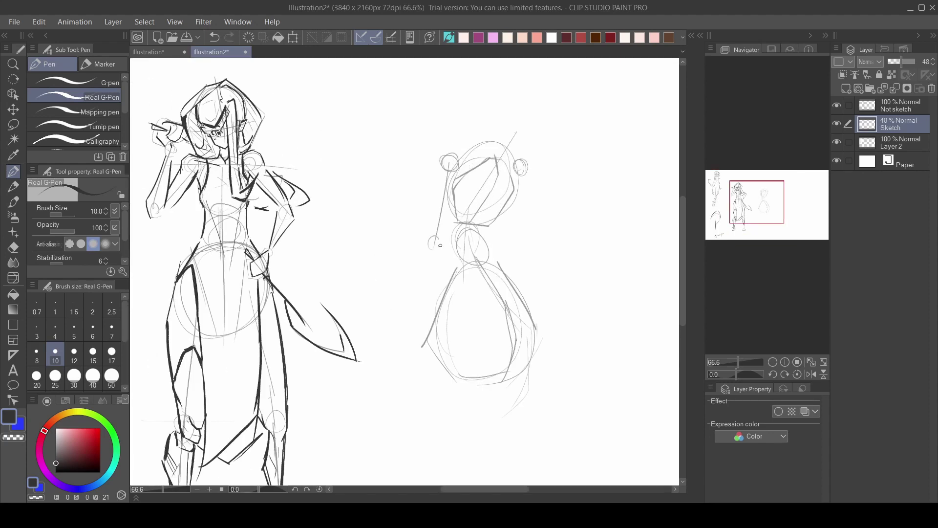
pyautogui.moveTo(523, 173); pyautogui.dragTo(554, 219)
pyautogui.moveTo(552, 229); pyautogui.dragTo(521, 285)
pyautogui.scroll(-2, 592, 205)
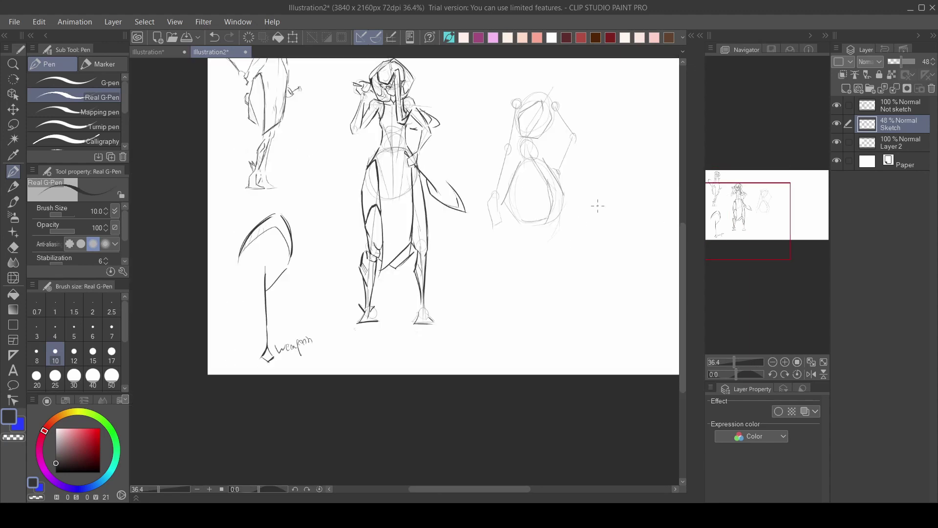
# Sketch the third figure's hip guide lines and both legs with knee ovals
pyautogui.scroll(2, 527, 183)
pyautogui.moveTo(507, 166); pyautogui.dragTo(573, 228)
pyautogui.scroll(-2, 519, 208)
pyautogui.moveTo(519, 201); pyautogui.dragTo(514, 306)
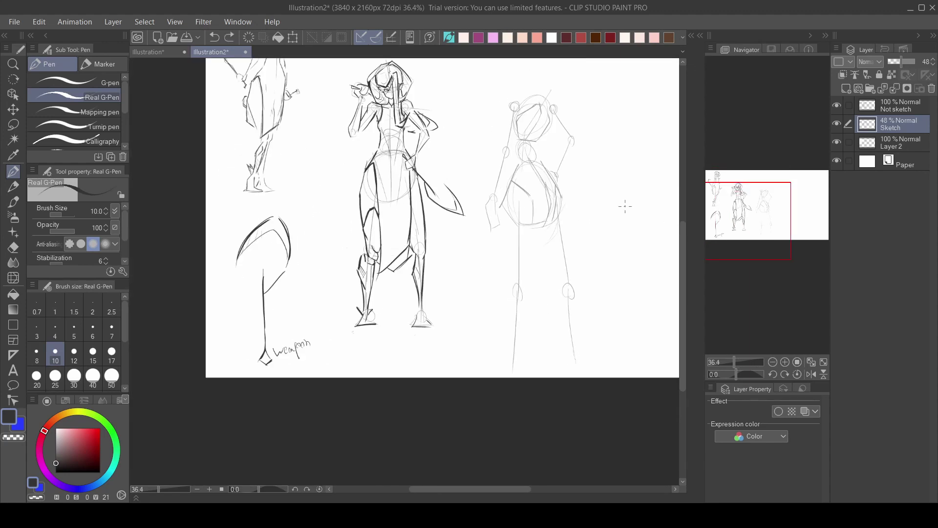
# Select the third figure's sketch, move it up away from the canvas's lower edge, and clear the selection
pyautogui.scroll(-3, 445, 142)
pyautogui.press('m')
pyautogui.moveTo(444, 153)
pyautogui.mouseDown()
pyautogui.moveTo(443, 252)
pyautogui.moveTo(446, 156)
pyautogui.mouseUp()
pyautogui.click(537, 409)
pyautogui.moveTo(471, 332); pyautogui.dragTo(469, 308)
pyautogui.click(471, 386)
pyautogui.scroll(2, 468, 303)
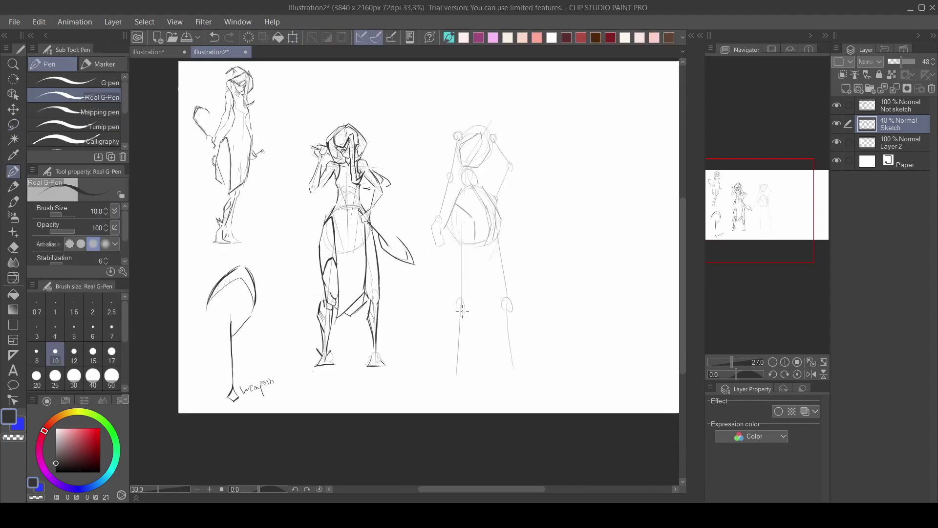
# Sketch the third figure's ankle circles and foot lines, and add its head circle and surrounding hood guides
pyautogui.scroll(1, 462, 310)
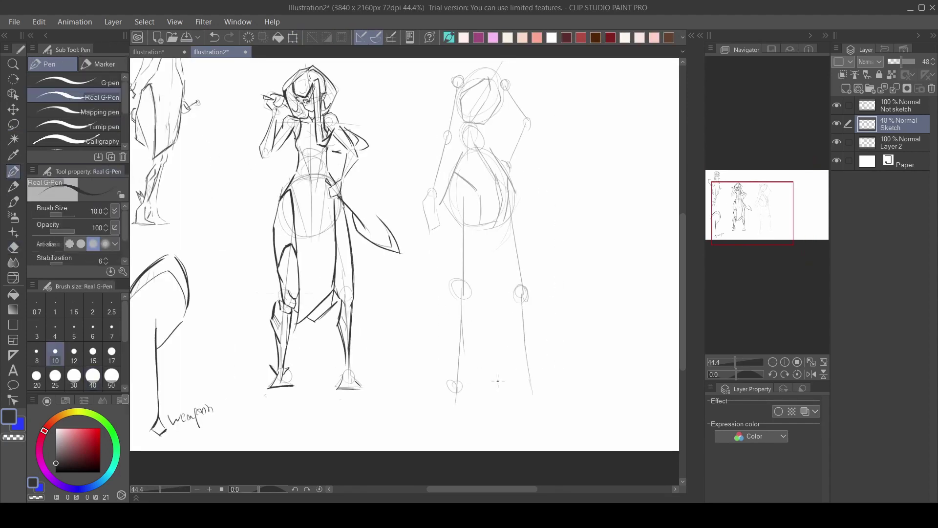
pyautogui.scroll(-2, 530, 390)
pyautogui.scroll(2, 478, 184)
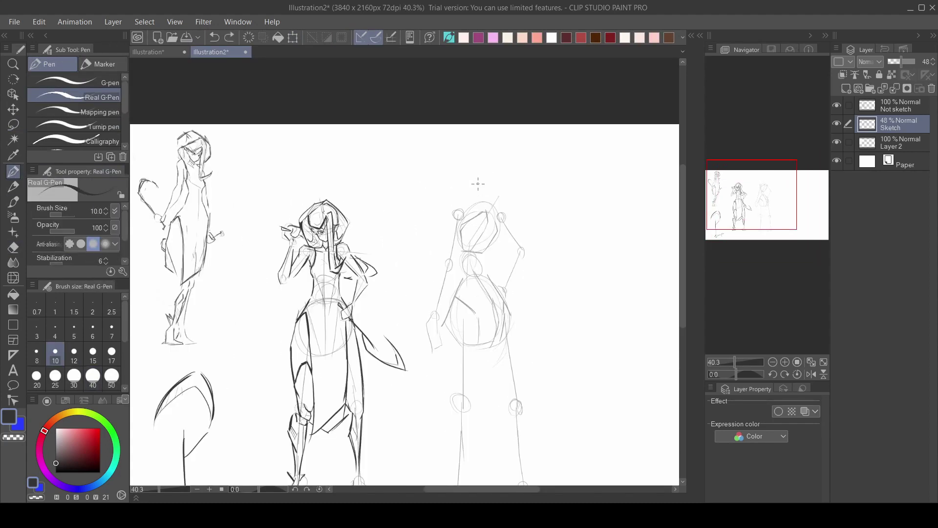
pyautogui.moveTo(469, 169); pyautogui.dragTo(467, 168)
pyautogui.scroll(-2, 466, 169)
pyautogui.scroll(1, 484, 156)
pyautogui.scroll(-2, 501, 117)
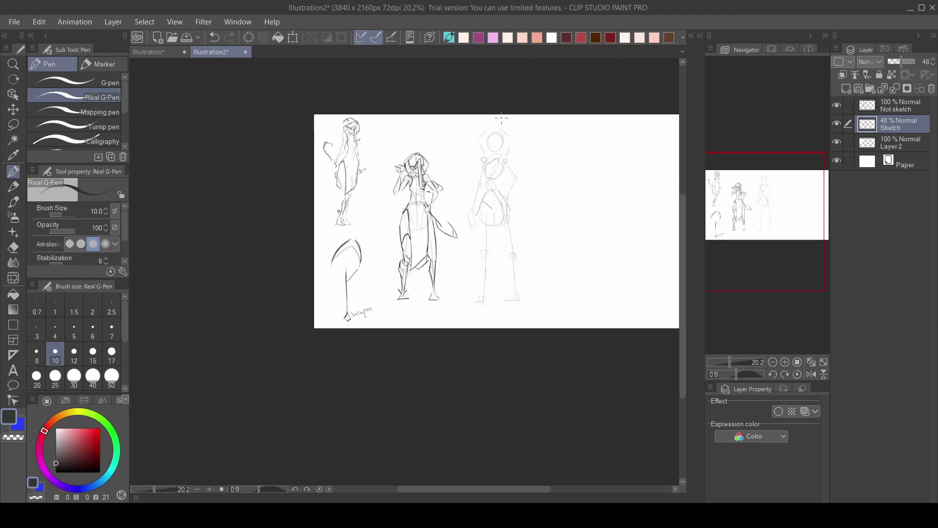
pyautogui.scroll(1, 596, 149)
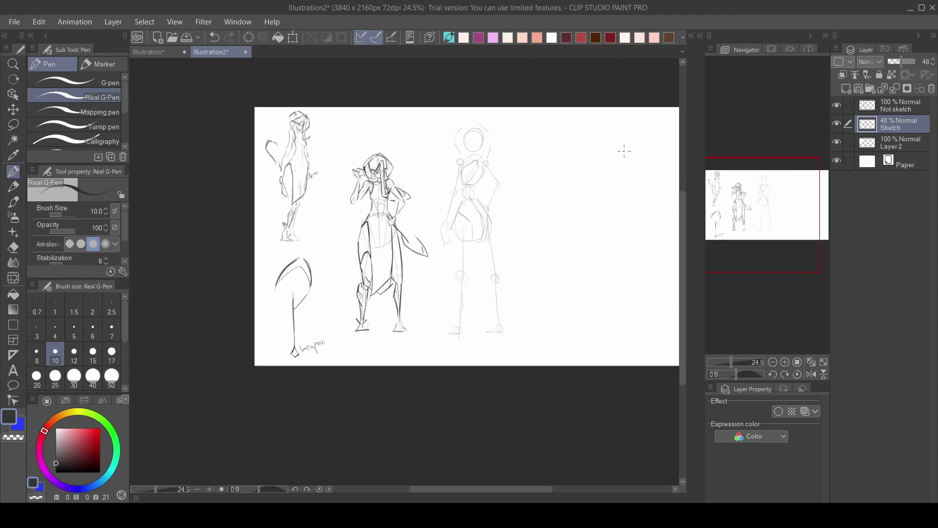
# Select the second figure on both the Sketch and Not sketch layers, enlarge it slightly, apply the transformation, and clear the selection
pyautogui.click(13, 125)
pyautogui.keyDown('ctrl'); pyautogui.click(885, 111); pyautogui.keyUp('ctrl')
pyautogui.moveTo(347, 347)
pyautogui.mouseDown()
pyautogui.moveTo(393, 132)
pyautogui.moveTo(398, 352)
pyautogui.mouseUp()
pyautogui.hotkey('ctrl', 't')
pyautogui.click(425, 373)
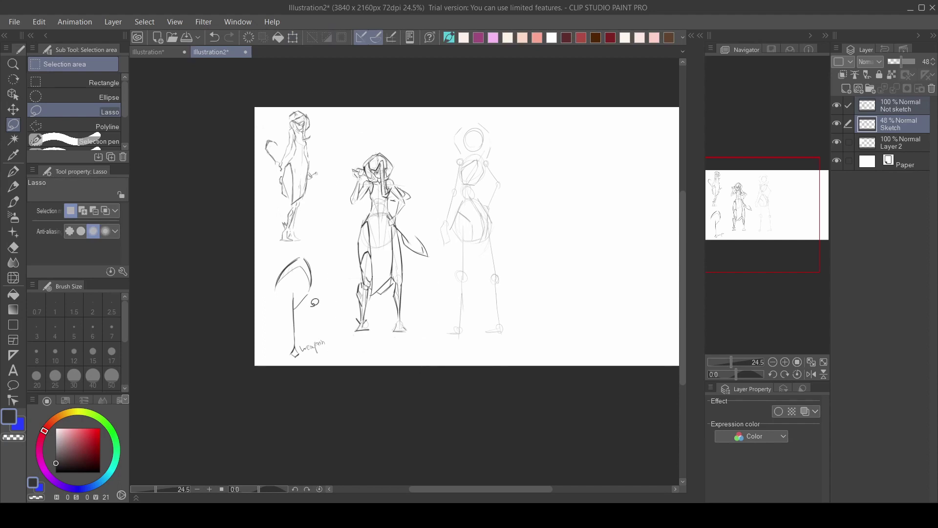
pyautogui.hotkey('ctrl', 't')
pyautogui.moveTo(329, 131); pyautogui.dragTo(296, 99)
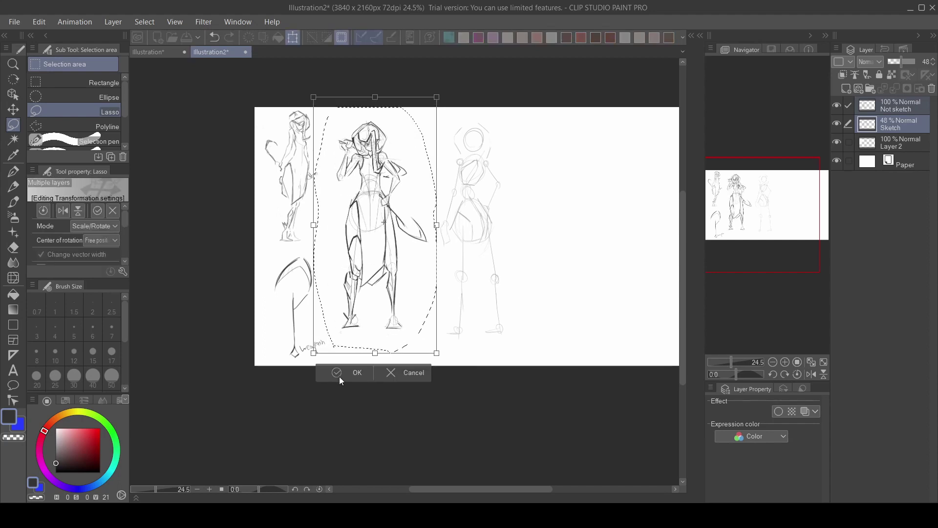
pyautogui.click(340, 377)
pyautogui.hotkey('ctrl', 'd')
pyautogui.moveTo(484, 117); pyautogui.dragTo(455, 128)
# On the Not sketch layer, outline the third figure's outer hip and thigh and the shin below on the same leg
pyautogui.press('p')
pyautogui.click(885, 102)
pyautogui.scroll(3, 517, 158)
pyautogui.moveTo(518, 158); pyautogui.dragTo(568, 135)
pyautogui.scroll(1, 450, 289)
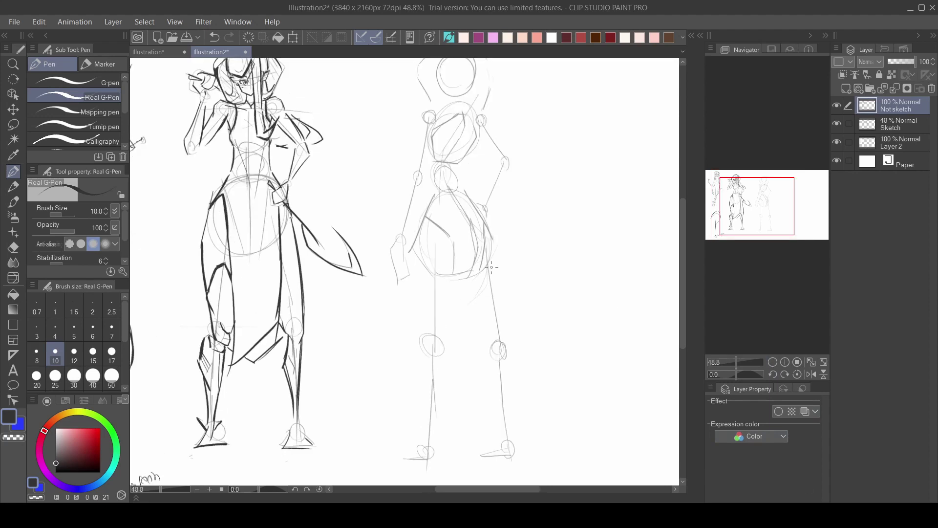
pyautogui.moveTo(483, 220); pyautogui.dragTo(505, 347)
pyautogui.hotkey('ctrl', 'z')
pyautogui.moveTo(497, 378); pyautogui.dragTo(493, 394)
pyautogui.moveTo(494, 393); pyautogui.dragTo(505, 441)
pyautogui.hotkey('ctrl', 'z')
pyautogui.moveTo(495, 406); pyautogui.dragTo(501, 442)
# Erase the uneven outer calf edge of that leg and redraw it down to the ankle
pyautogui.click(14, 247)
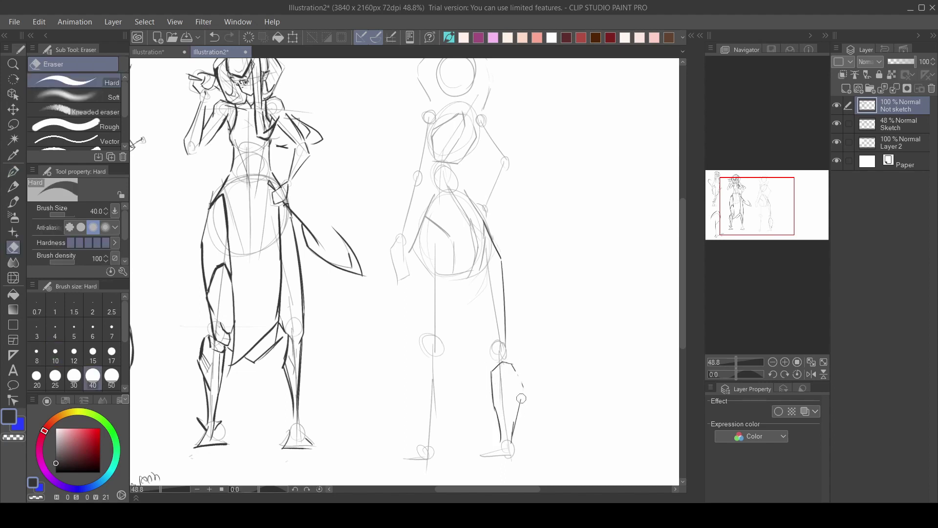
pyautogui.moveTo(522, 391); pyautogui.dragTo(511, 439)
pyautogui.click(13, 171)
pyautogui.moveTo(516, 374); pyautogui.dragTo(518, 444)
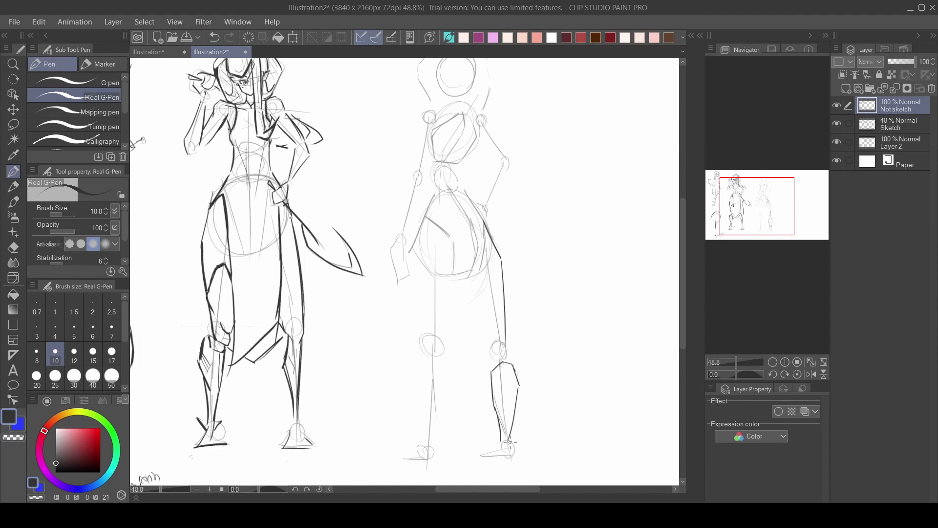
# Outline the third figure's other thigh and lower leg, erasing and redrawing lines around the shin and ankle
pyautogui.moveTo(419, 384)
pyautogui.mouseDown()
pyautogui.moveTo(424, 435)
pyautogui.moveTo(420, 358)
pyautogui.mouseUp()
pyautogui.moveTo(461, 275); pyautogui.dragTo(444, 340)
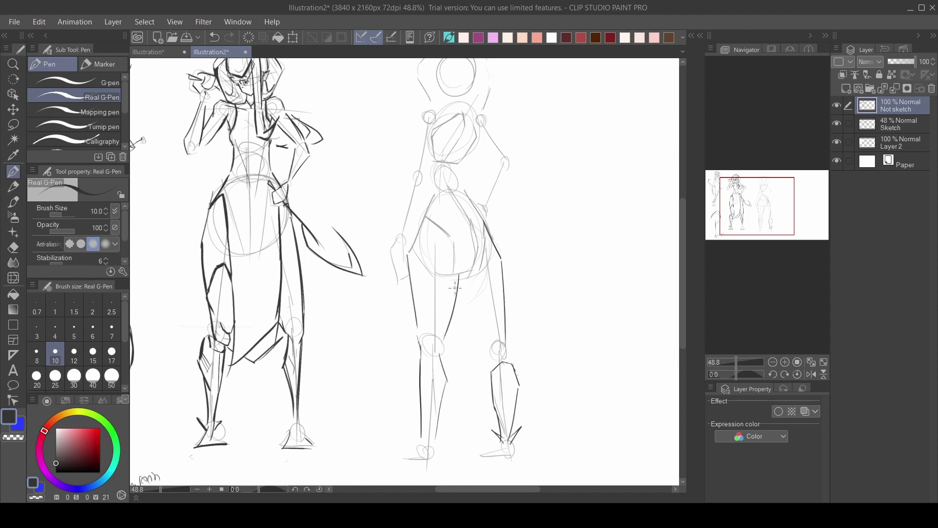
pyautogui.scroll(-4, 450, 284)
pyautogui.scroll(4, 443, 324)
pyautogui.press('e')
pyautogui.moveTo(432, 379)
pyautogui.mouseDown()
pyautogui.moveTo(435, 327)
pyautogui.moveTo(443, 380)
pyautogui.mouseUp()
pyautogui.press('p')
pyautogui.scroll(1, 420, 353)
pyautogui.moveTo(437, 314); pyautogui.dragTo(445, 413)
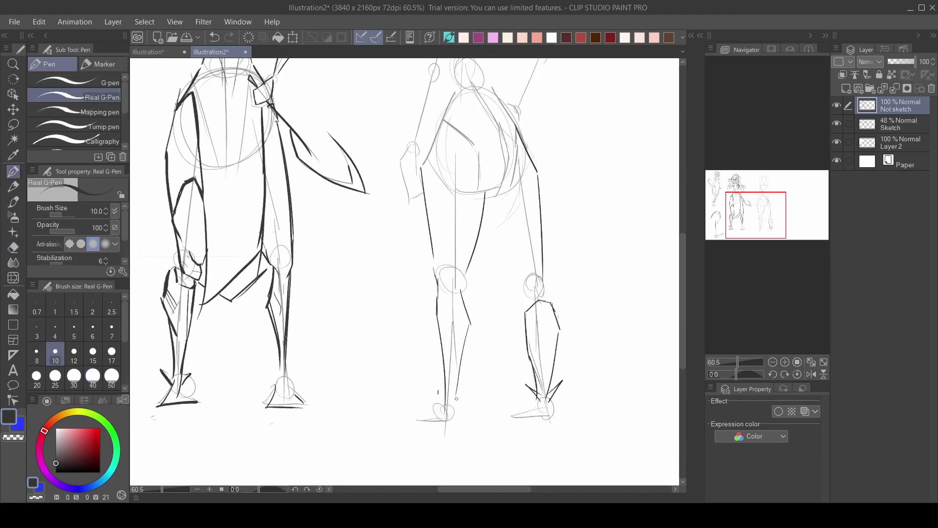
# Draw the third figure's long skirt panel between the legs with its pointed hem
pyautogui.scroll(-5, 557, 414)
pyautogui.scroll(3, 511, 308)
pyautogui.moveTo(520, 275); pyautogui.dragTo(522, 389)
pyautogui.moveTo(523, 390); pyautogui.dragTo(547, 405)
pyautogui.moveTo(547, 405)
pyautogui.mouseDown()
pyautogui.moveTo(561, 389)
pyautogui.moveTo(554, 274)
pyautogui.moveTo(562, 408)
pyautogui.mouseUp()
pyautogui.hotkey('ctrl', 'z')
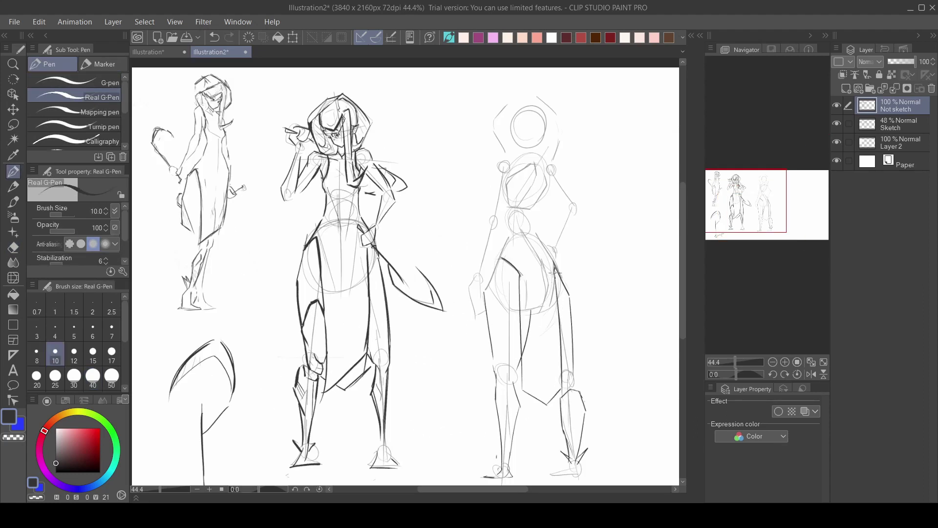
# Outline both sides of the third figure's waist and torso, redrawing the side nearest the lowered arm
pyautogui.scroll(-1, 554, 274)
pyautogui.scroll(2, 562, 286)
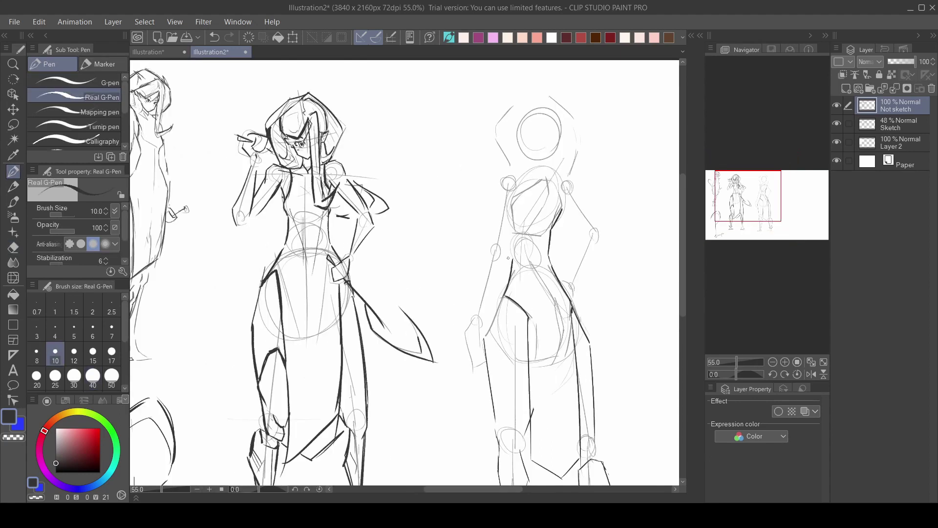
pyautogui.hotkey('ctrl', 'z')
pyautogui.moveTo(495, 325)
pyautogui.mouseDown()
pyautogui.moveTo(498, 184)
pyautogui.moveTo(489, 201)
pyautogui.mouseUp()
pyautogui.scroll(-3, 475, 376)
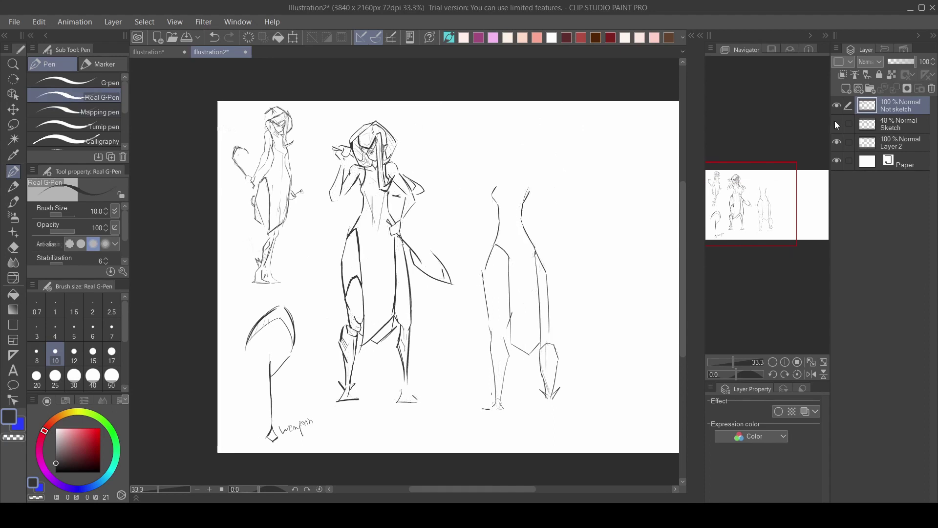
# Outline the third figure's arms, redrawing the bent elbow and the forearm down to the hip
pyautogui.scroll(3, 580, 174)
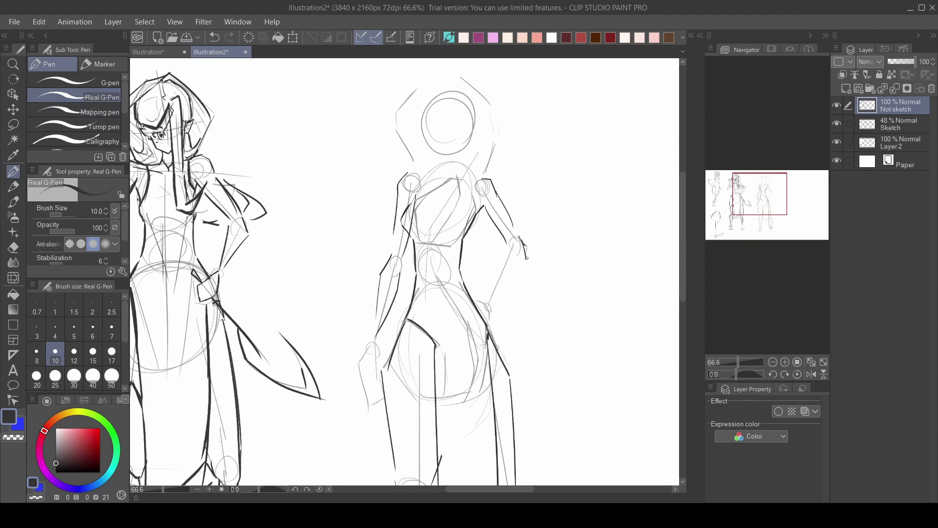
pyautogui.hotkey('ctrl', 'z')
pyautogui.hotkey('ctrl', 'z')
pyautogui.moveTo(520, 241); pyautogui.dragTo(517, 269)
pyautogui.moveTo(514, 271); pyautogui.dragTo(490, 302)
pyautogui.moveTo(506, 242); pyautogui.dragTo(503, 258)
# Erase a stray part of the third figure's upper-body outline and touch up the bent arm's lines
pyautogui.scroll(-4, 513, 225)
pyautogui.scroll(4, 466, 210)
pyautogui.press('e')
pyautogui.moveTo(474, 219); pyautogui.dragTo(463, 250)
pyautogui.press('p')
pyautogui.scroll(2, 457, 204)
pyautogui.moveTo(552, 214); pyautogui.dragTo(569, 208)
pyautogui.scroll(-3, 522, 188)
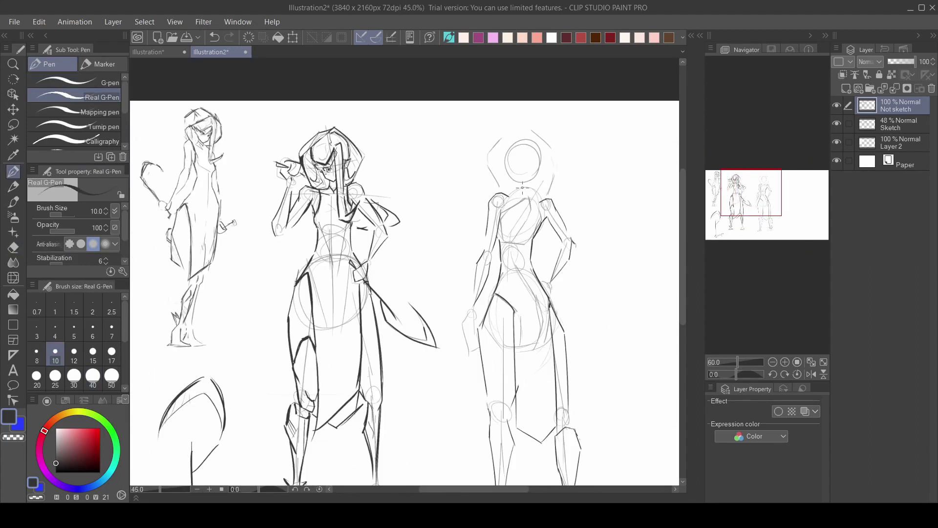
# Select the third figure's spiked lower leg, shift and slightly rotate it to fit under the knee, apply, and clear the selection
pyautogui.scroll(-2, 522, 187)
pyautogui.scroll(2, 550, 339)
pyautogui.click(14, 127)
pyautogui.moveTo(529, 450); pyautogui.dragTo(562, 466)
pyautogui.hotkey('ctrl', 't')
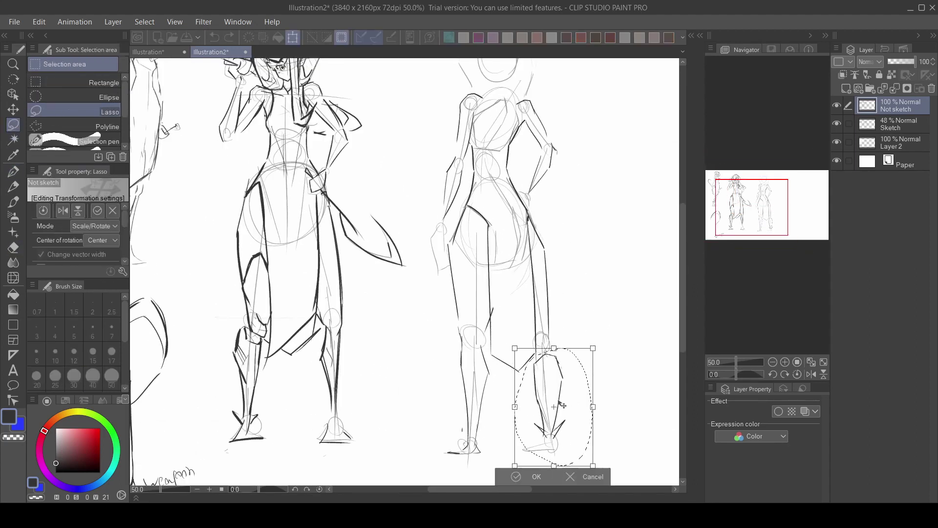
pyautogui.moveTo(559, 401); pyautogui.dragTo(555, 402)
pyautogui.moveTo(611, 393); pyautogui.dragTo(609, 383)
pyautogui.click(534, 474)
pyautogui.hotkey('ctrl', 'd')
pyautogui.press('p')
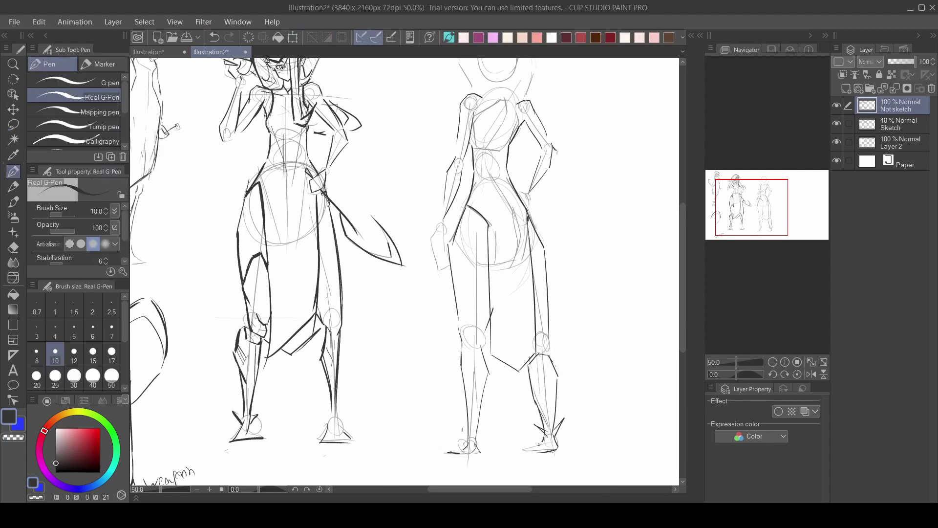
# Add band details across the thigh and knee of the third figure's spiked-boot leg
pyautogui.scroll(-2, 539, 444)
pyautogui.scroll(3, 533, 391)
pyautogui.scroll(-1, 530, 371)
pyautogui.scroll(1, 530, 362)
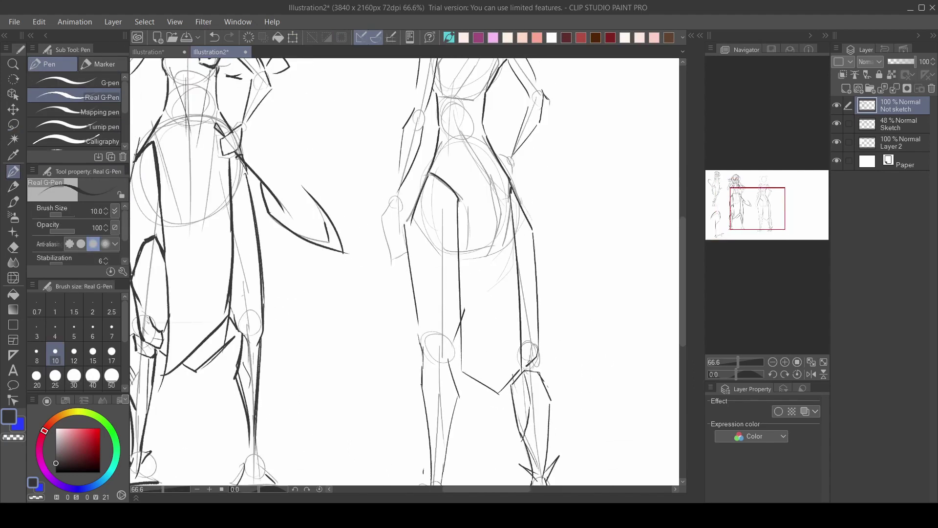
pyautogui.scroll(-3, 529, 360)
pyautogui.scroll(3, 531, 354)
pyautogui.press('e')
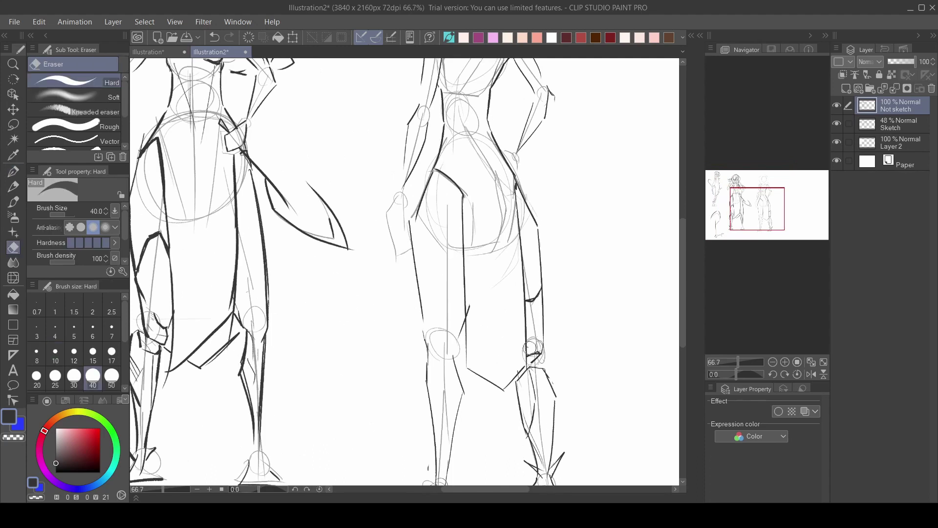
pyautogui.press('p')
pyautogui.scroll(1, 530, 348)
pyautogui.scroll(-2, 439, 333)
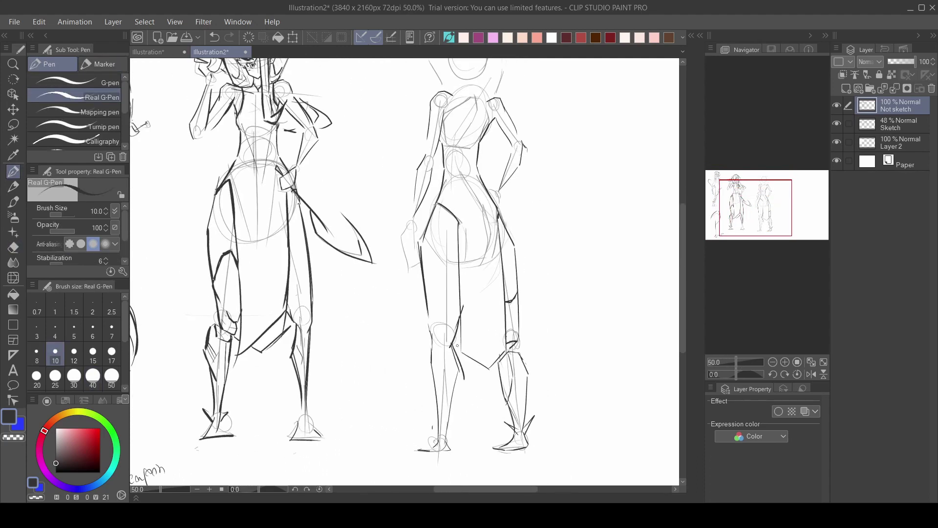
# Redraw the third figure's inner calf line and the skirt panel's inner edge, and erase the excess line near the knee
pyautogui.hotkey('ctrl', 'z')
pyautogui.moveTo(461, 321); pyautogui.dragTo(437, 442)
pyautogui.hotkey('ctrl', 'z')
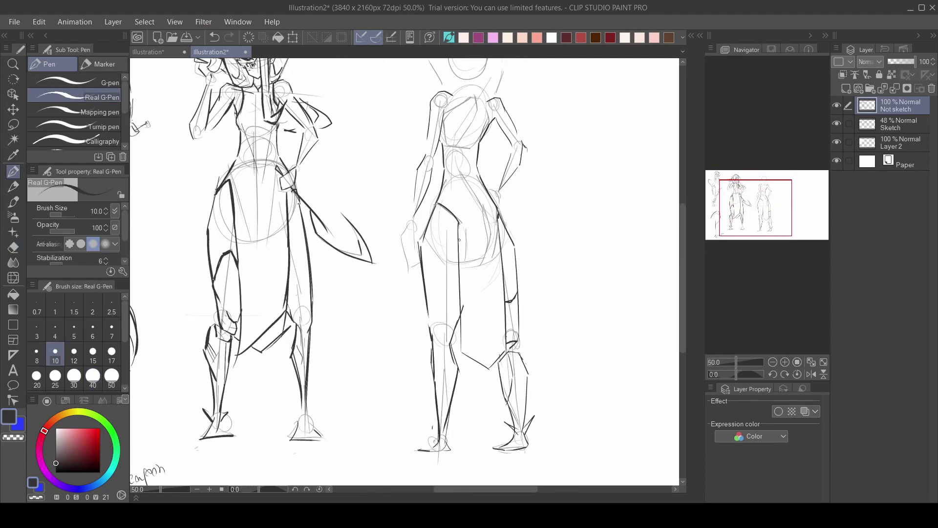
pyautogui.moveTo(460, 232); pyautogui.dragTo(457, 322)
pyautogui.hotkey('ctrl', 'z')
pyautogui.moveTo(462, 274); pyautogui.dragTo(459, 350)
pyautogui.press('e')
pyautogui.moveTo(464, 306); pyautogui.dragTo(463, 315)
pyautogui.scroll(-1, 416, 240)
pyautogui.press('p')
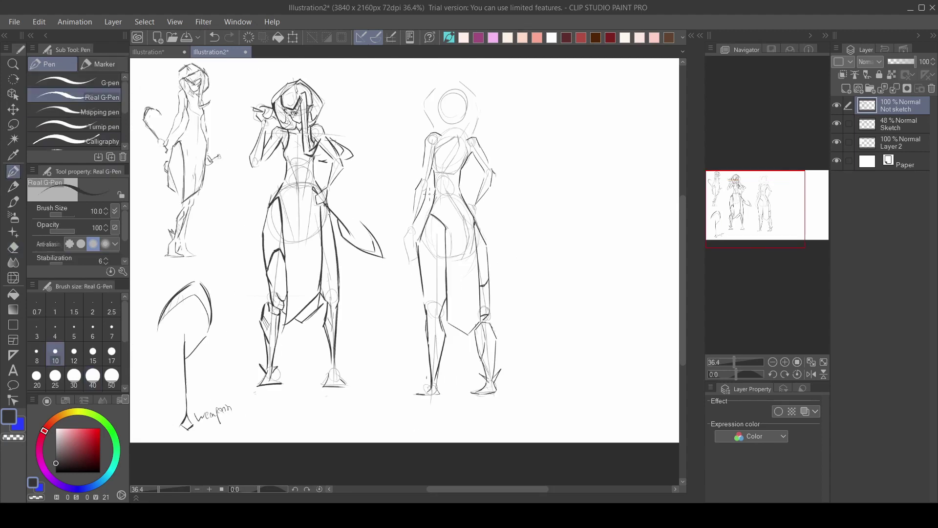
# Handwrite the label "Front View" above the second figure
pyautogui.scroll(-2, 430, 215)
pyautogui.scroll(3, 332, 112)
pyautogui.moveTo(332, 102); pyautogui.dragTo(333, 117)
pyautogui.moveTo(341, 107); pyautogui.dragTo(362, 112)
pyautogui.scroll(1, 364, 113)
pyautogui.moveTo(371, 101); pyautogui.dragTo(382, 102)
pyautogui.scroll(-3, 400, 146)
pyautogui.scroll(3, 489, 113)
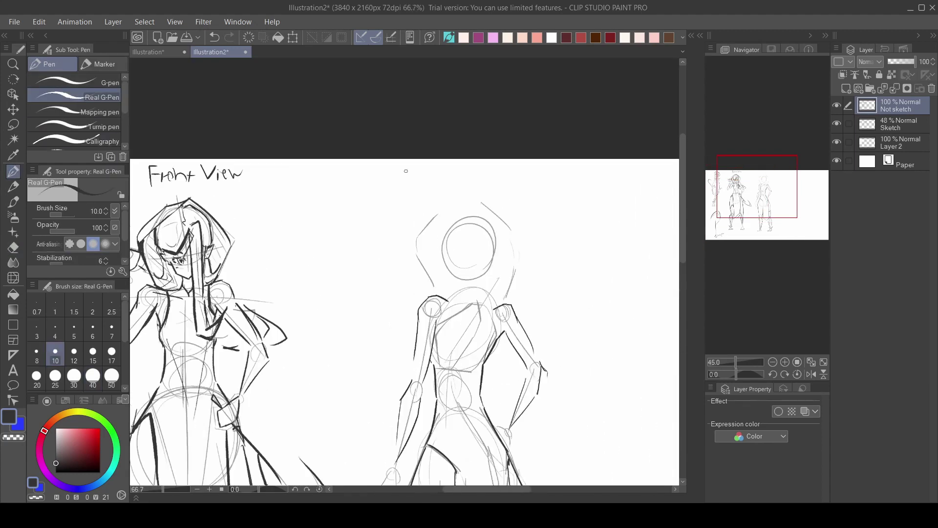
# Handwrite the label "Back View" above the third figure and undo the stray stroke that follows it
pyautogui.moveTo(401, 163); pyautogui.dragTo(401, 177)
pyautogui.moveTo(458, 166); pyautogui.dragTo(475, 166)
pyautogui.scroll(-4, 458, 148)
pyautogui.scroll(4, 461, 198)
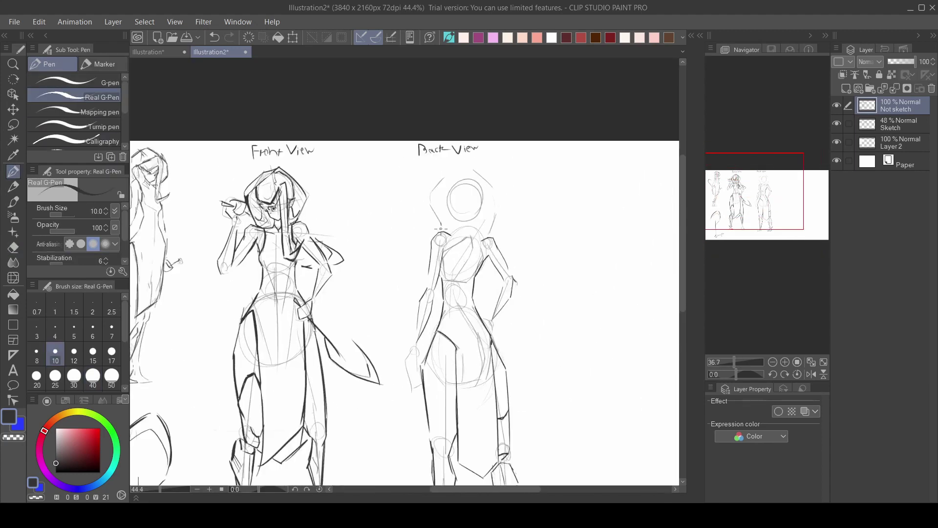
pyautogui.hotkey('ctrl', 'z')
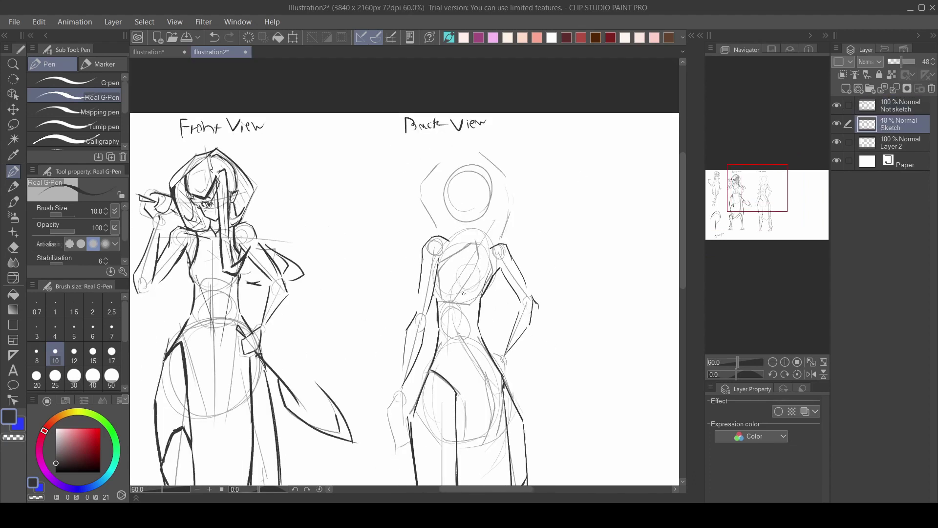
# Make the Not sketch layer active and toggle the Sketch layer off and on to check the outlines alone
pyautogui.scroll(1, 472, 273)
pyautogui.scroll(-5, 472, 274)
pyautogui.click(827, 105)
pyautogui.click(899, 105)
pyautogui.moveTo(266, 411); pyautogui.dragTo(467, 183)
pyautogui.scroll(2, 467, 183)
pyautogui.click(837, 124)
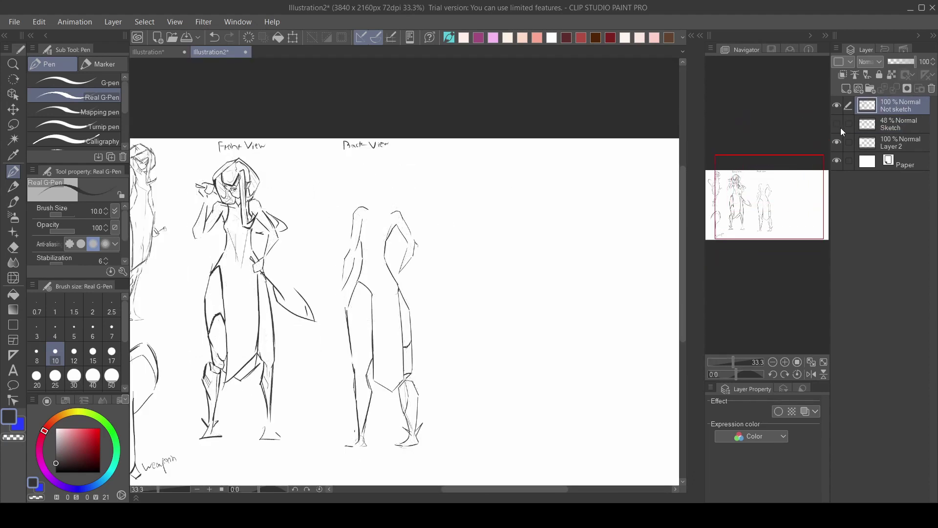
pyautogui.click(839, 126)
# Draw finger lines on the front-view figure's hip hand and try spiked cuffs on both wrists
pyautogui.scroll(3, 417, 184)
pyautogui.scroll(-2, 352, 234)
pyautogui.moveTo(199, 286); pyautogui.dragTo(381, 211)
pyautogui.scroll(4, 380, 211)
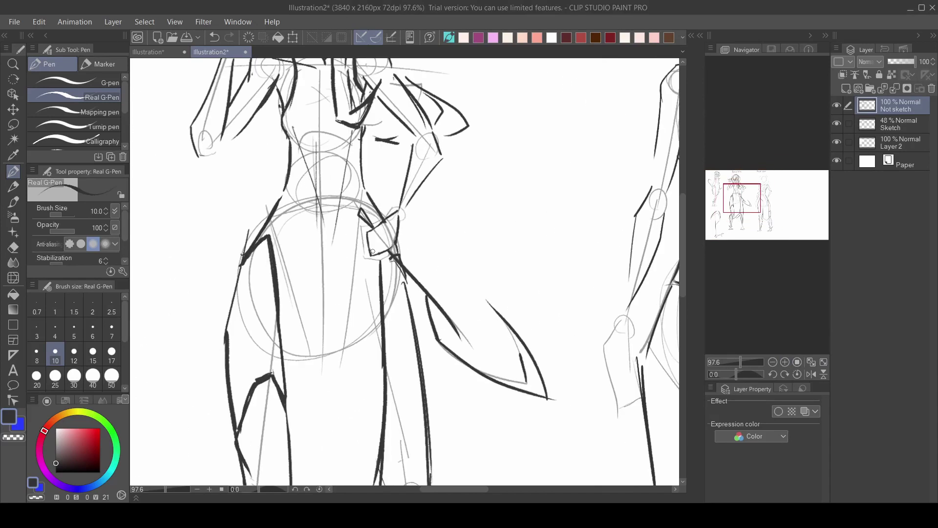
pyautogui.moveTo(374, 252); pyautogui.dragTo(374, 232)
pyautogui.moveTo(381, 226); pyautogui.dragTo(383, 251)
pyautogui.moveTo(388, 224); pyautogui.dragTo(391, 247)
pyautogui.moveTo(397, 213)
pyautogui.mouseDown()
pyautogui.moveTo(408, 202)
pyautogui.moveTo(403, 221)
pyautogui.mouseUp()
pyautogui.scroll(-4, 405, 215)
pyautogui.moveTo(280, 94); pyautogui.dragTo(360, 205)
pyautogui.scroll(3, 360, 205)
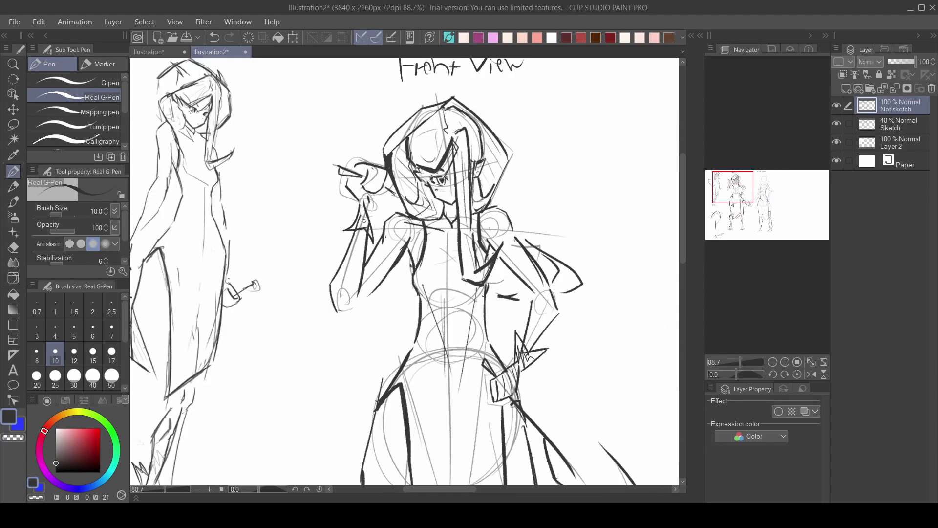
pyautogui.scroll(-4, 364, 221)
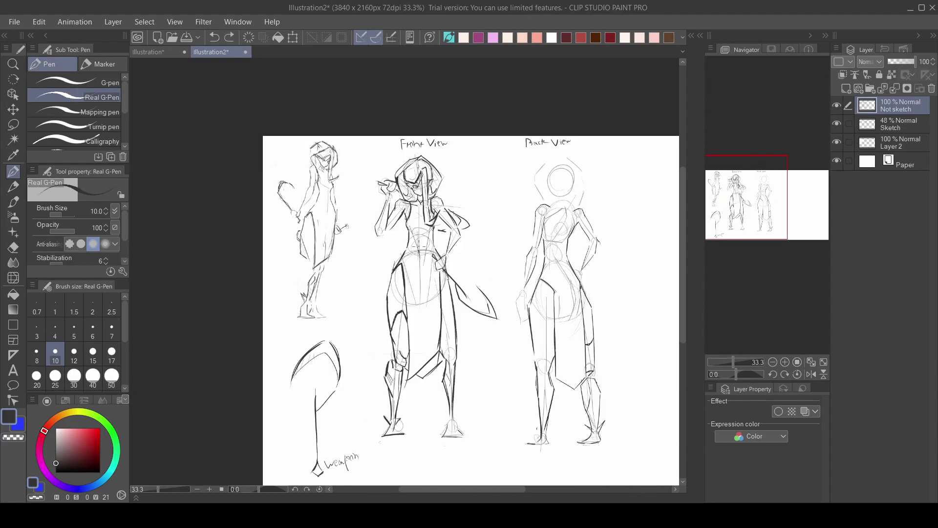
# Outline the back-view figure's hood around the head guide, from the neck up over the pointed top
pyautogui.scroll(3, 418, 245)
pyautogui.moveTo(419, 246); pyautogui.dragTo(235, 245)
pyautogui.moveTo(448, 197); pyautogui.dragTo(381, 213)
pyautogui.scroll(1, 381, 212)
pyautogui.scroll(-4, 380, 213)
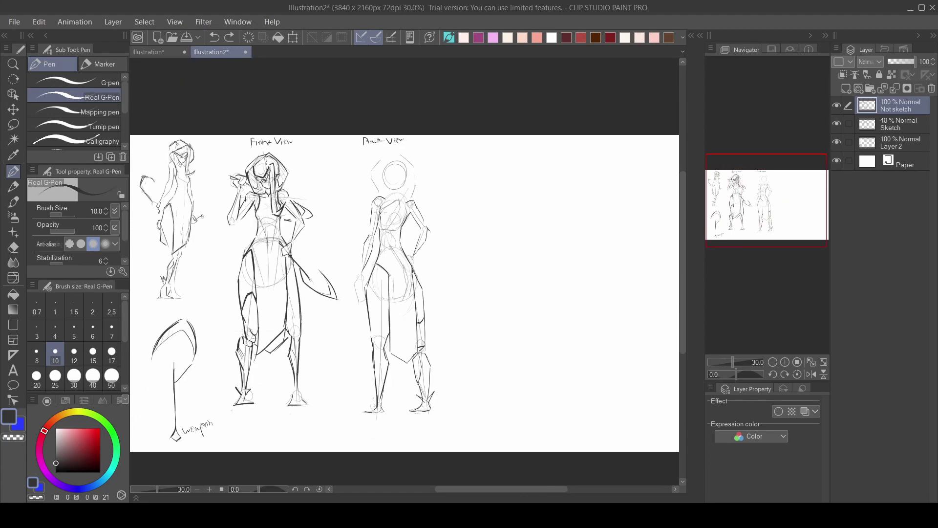
pyautogui.scroll(5, 381, 209)
pyautogui.scroll(-1, 381, 205)
pyautogui.scroll(2, 386, 188)
pyautogui.moveTo(354, 135); pyautogui.dragTo(369, 167)
pyautogui.moveTo(375, 180); pyautogui.dragTo(394, 193)
pyautogui.moveTo(359, 118); pyautogui.dragTo(394, 88)
pyautogui.moveTo(395, 89); pyautogui.dragTo(423, 81)
pyautogui.moveTo(424, 81); pyautogui.dragTo(475, 124)
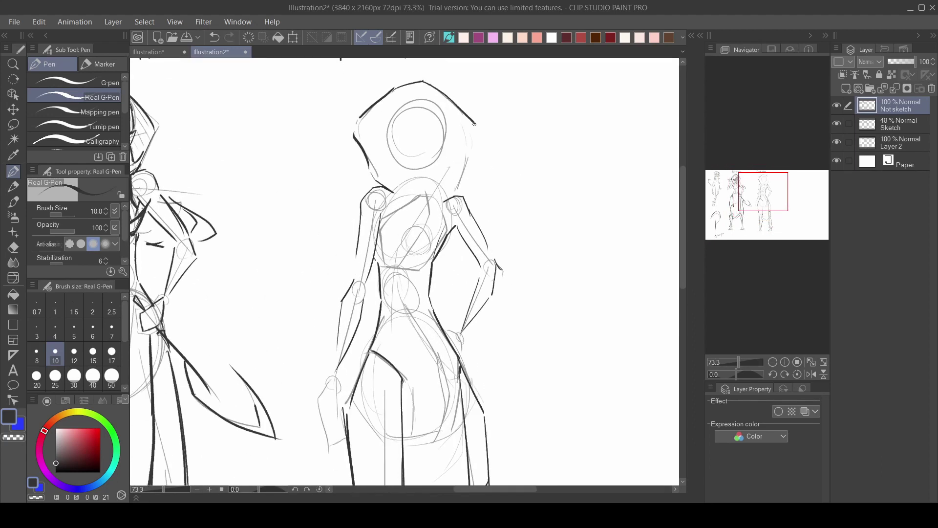
# Check the back-view hood with the Sketch layer hidden, and erase the hood outline on the Not sketch layer
pyautogui.click(837, 123)
pyautogui.scroll(-6, 463, 156)
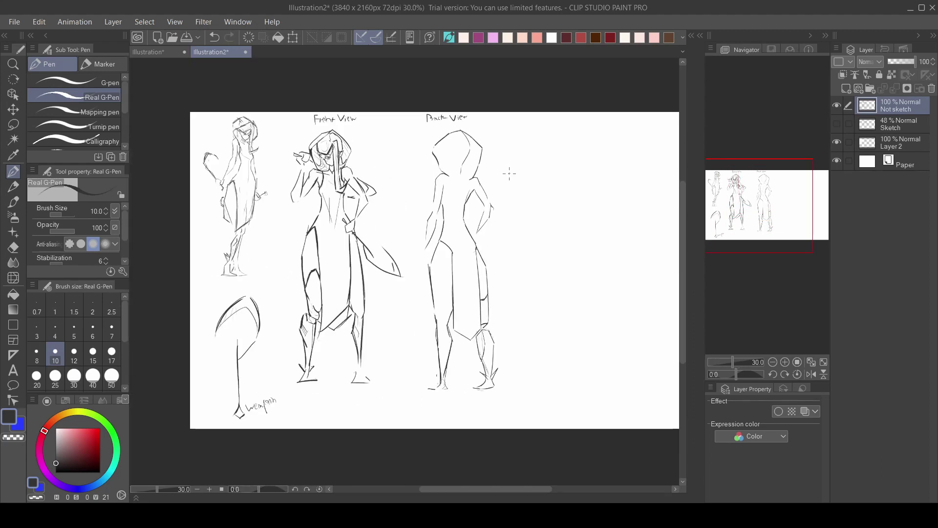
pyautogui.scroll(5, 463, 157)
pyautogui.click(837, 124)
pyautogui.press('e')
pyautogui.click(898, 124)
pyautogui.click(870, 110)
pyautogui.moveTo(392, 164)
pyautogui.mouseDown()
pyautogui.moveTo(440, 91)
pyautogui.moveTo(462, 181)
pyautogui.mouseUp()
pyautogui.moveTo(462, 109); pyautogui.dragTo(442, 95)
# Redraw the back-view hood with a straighter side, an off-centre peak and a fold line, and hide the Sketch layer
pyautogui.click(15, 172)
pyautogui.moveTo(394, 124); pyautogui.dragTo(395, 160)
pyautogui.moveTo(395, 121); pyautogui.dragTo(430, 93)
pyautogui.moveTo(399, 123); pyautogui.dragTo(477, 128)
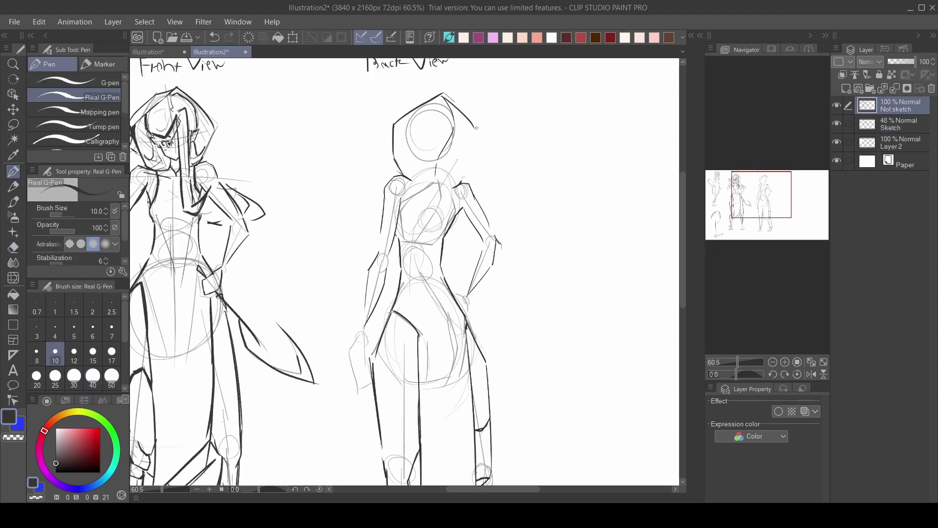
pyautogui.scroll(-2, 463, 172)
pyautogui.click(837, 123)
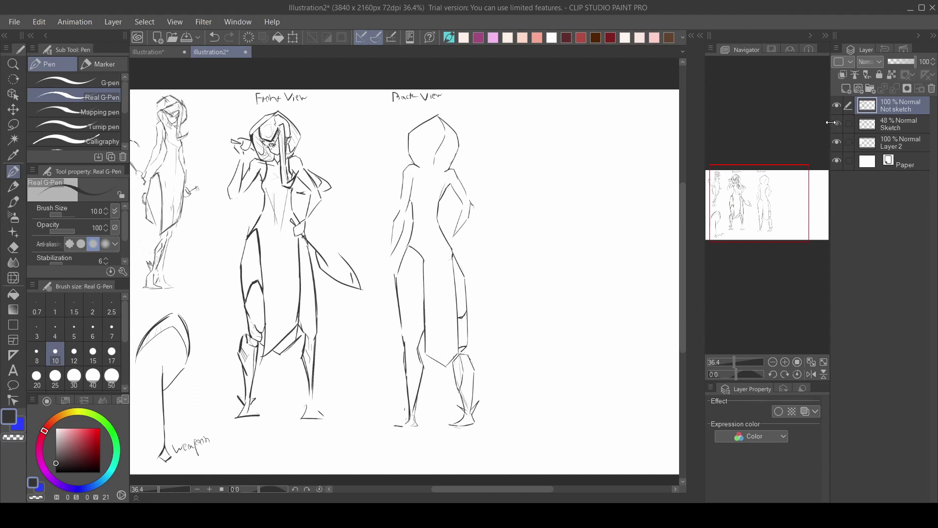
# Draw an open circle with a slanted line through it on the back-view figure's upper back, checking it without the Sketch layer
pyautogui.click(837, 123)
pyautogui.scroll(3, 400, 163)
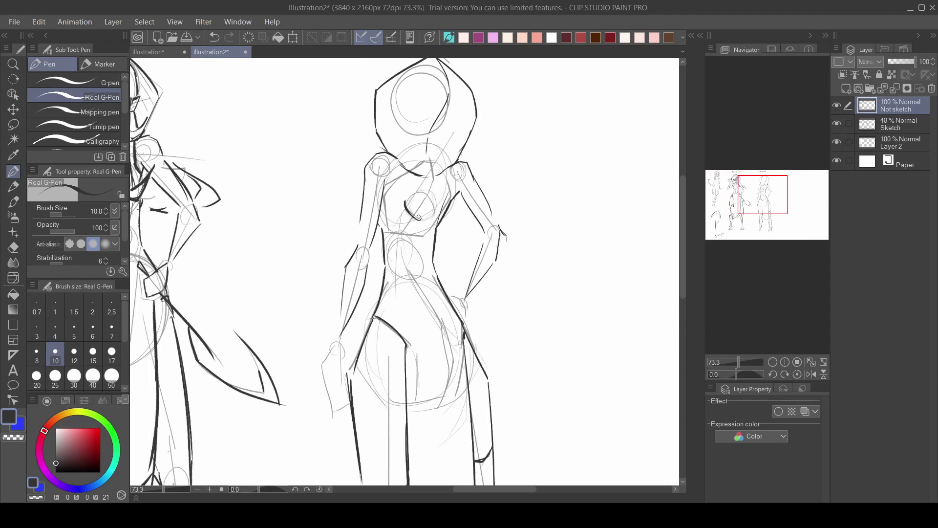
pyautogui.hotkey('ctrl', 'z')
pyautogui.moveTo(431, 189); pyautogui.dragTo(417, 233)
pyautogui.moveTo(416, 239); pyautogui.dragTo(426, 277)
pyautogui.hotkey('ctrl', 'z')
pyautogui.click(838, 123)
pyautogui.moveTo(413, 243); pyautogui.dragTo(448, 335)
pyautogui.scroll(-3, 416, 193)
pyautogui.scroll(3, 417, 184)
pyautogui.hotkey('ctrl', 'z')
pyautogui.moveTo(414, 242); pyautogui.dragTo(429, 215)
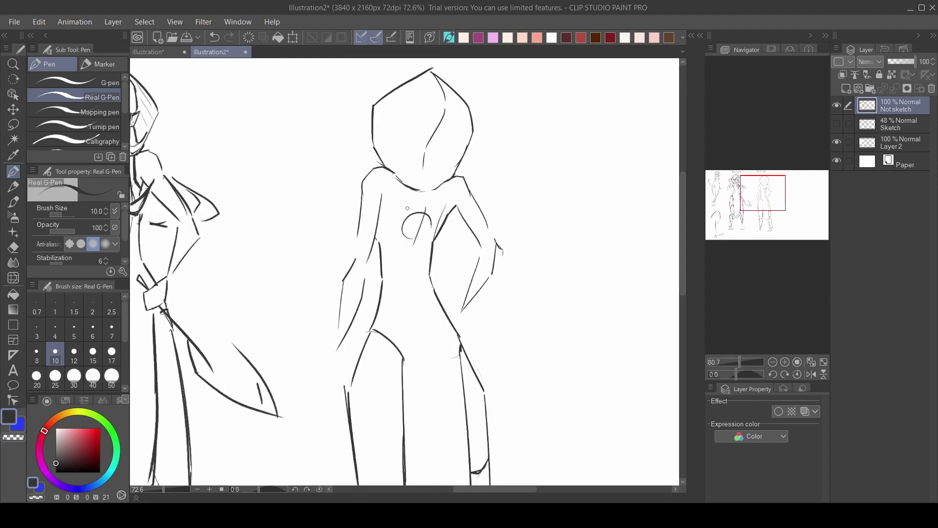
pyautogui.scroll(2, 413, 242)
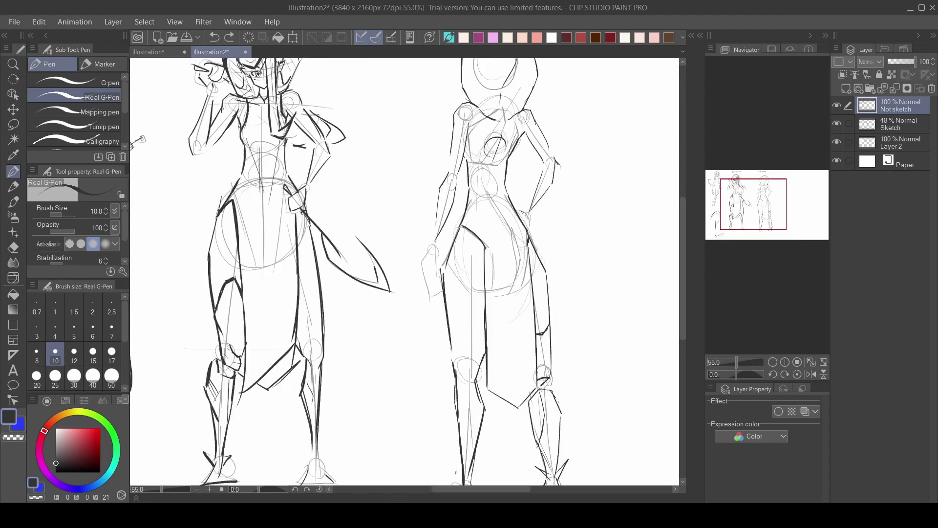
# Outline the back-view figure's hip hand and hanging hand over the sketch guides
pyautogui.moveTo(523, 212); pyautogui.dragTo(527, 213)
pyautogui.scroll(4, 492, 225)
pyautogui.moveTo(400, 260)
pyautogui.mouseDown()
pyautogui.moveTo(386, 285)
pyautogui.moveTo(399, 313)
pyautogui.mouseUp()
pyautogui.moveTo(407, 287); pyautogui.dragTo(416, 325)
pyautogui.scroll(-7, 418, 226)
pyautogui.scroll(7, 429, 159)
pyautogui.moveTo(421, 182); pyautogui.dragTo(430, 126)
pyautogui.scroll(-3, 515, 150)
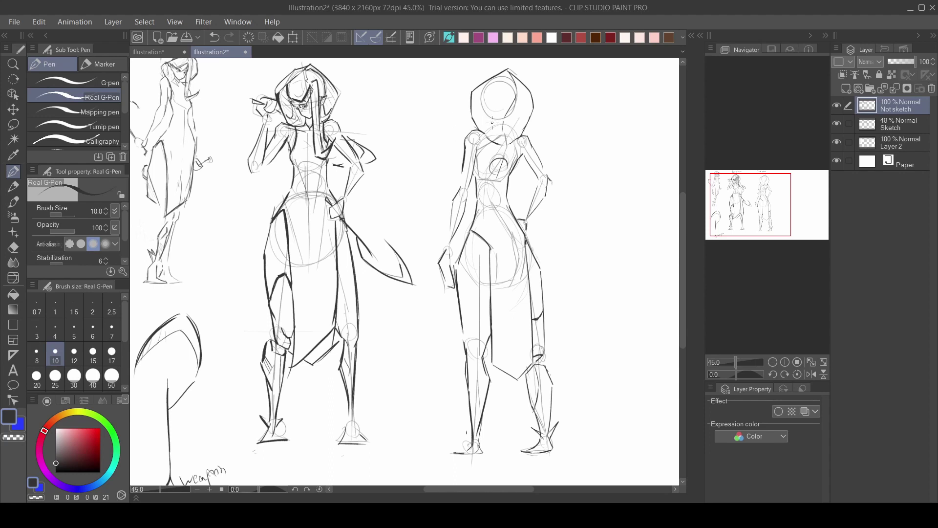
# Redraw the outer elbow of the back-view figure's bent arm with a bolder line and strengthen its shoulder
pyautogui.scroll(3, 492, 122)
pyautogui.scroll(-3, 543, 165)
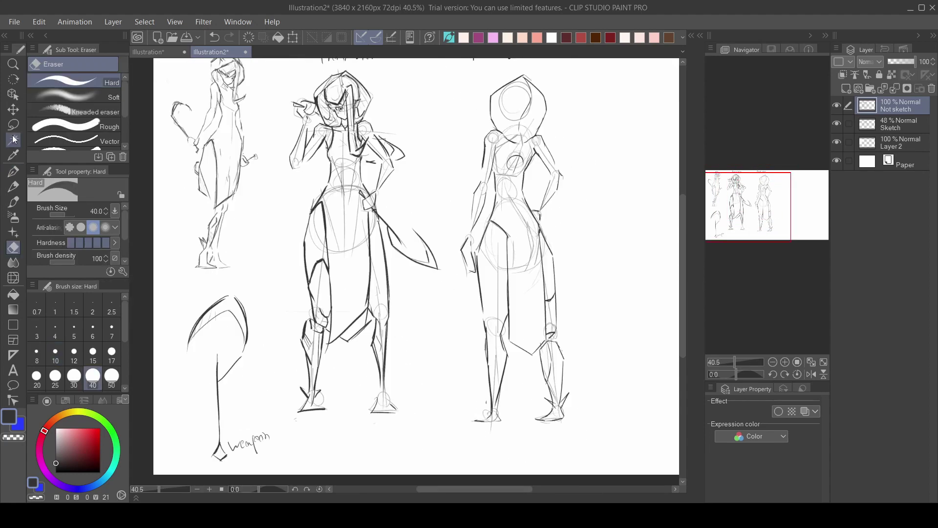
pyautogui.scroll(4, 487, 134)
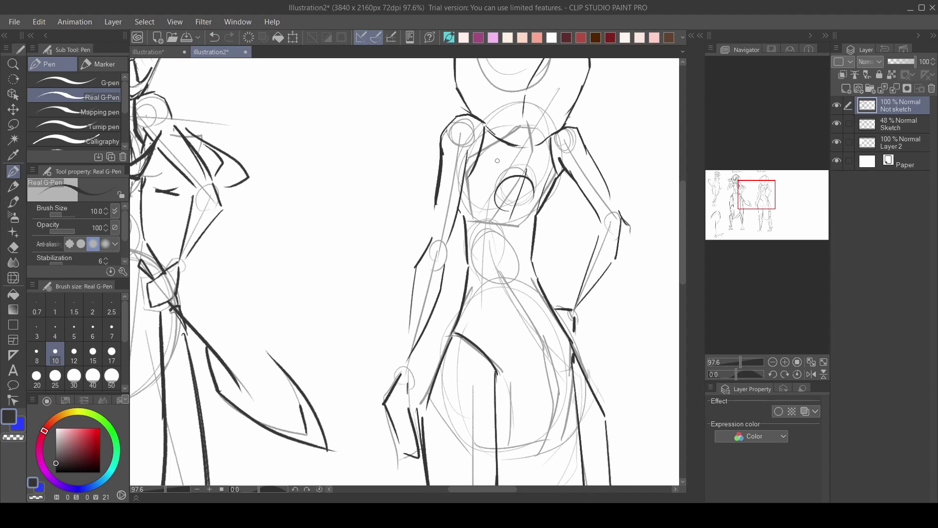
pyautogui.scroll(1, 497, 161)
pyautogui.hotkey('ctrl', 'z')
pyautogui.moveTo(585, 200); pyautogui.dragTo(575, 268)
pyautogui.hotkey('ctrl', 'z')
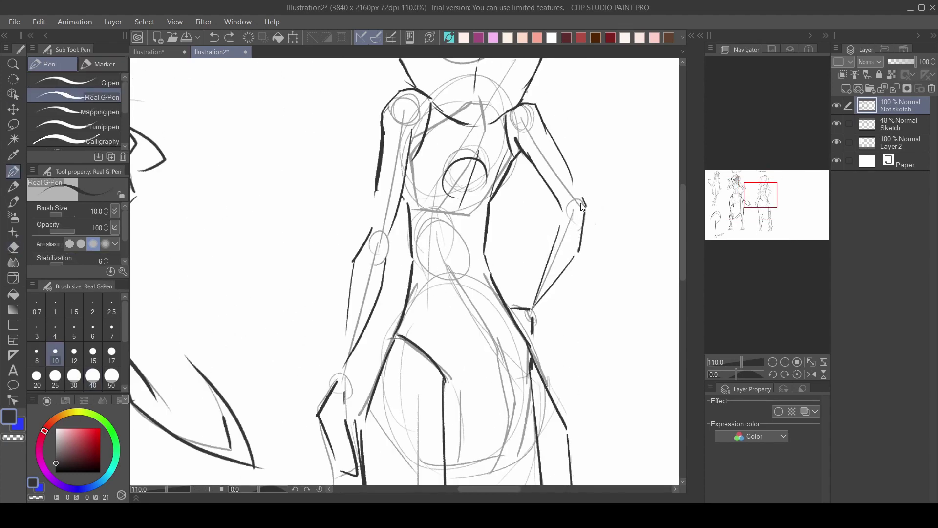
pyautogui.moveTo(584, 200); pyautogui.dragTo(579, 251)
pyautogui.moveTo(537, 112)
pyautogui.mouseDown()
pyautogui.moveTo(574, 180)
pyautogui.moveTo(543, 116)
pyautogui.mouseUp()
pyautogui.scroll(-4, 526, 153)
pyautogui.scroll(4, 527, 362)
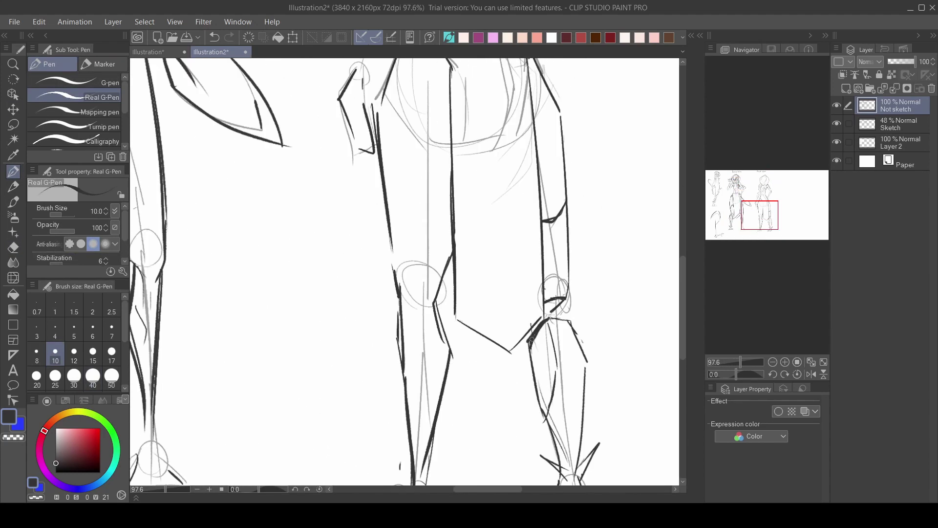
# Thicken the outer calf edge and the outer knee line on the back-view figure's right leg
pyautogui.scroll(-3, 576, 336)
pyautogui.scroll(4, 616, 411)
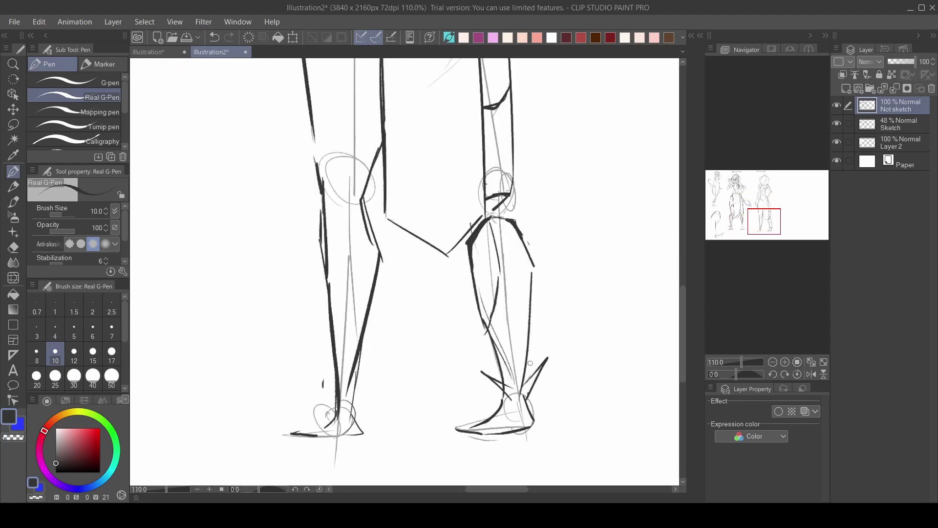
pyautogui.moveTo(524, 384); pyautogui.dragTo(533, 294)
pyautogui.hotkey('ctrl', 'z')
pyautogui.moveTo(523, 386); pyautogui.dragTo(533, 278)
pyautogui.moveTo(510, 194); pyautogui.dragTo(514, 154)
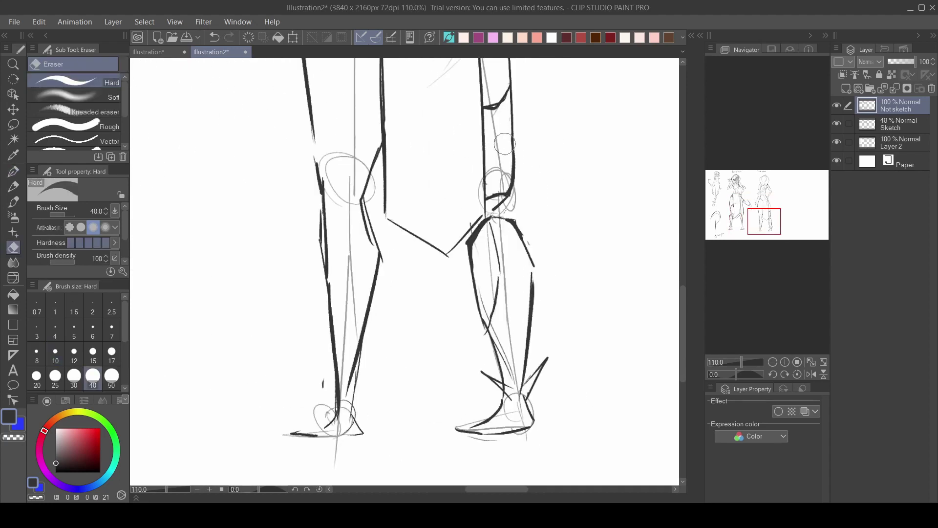
pyautogui.scroll(4, 489, 205)
pyautogui.scroll(-3, 475, 226)
pyautogui.scroll(2, 444, 393)
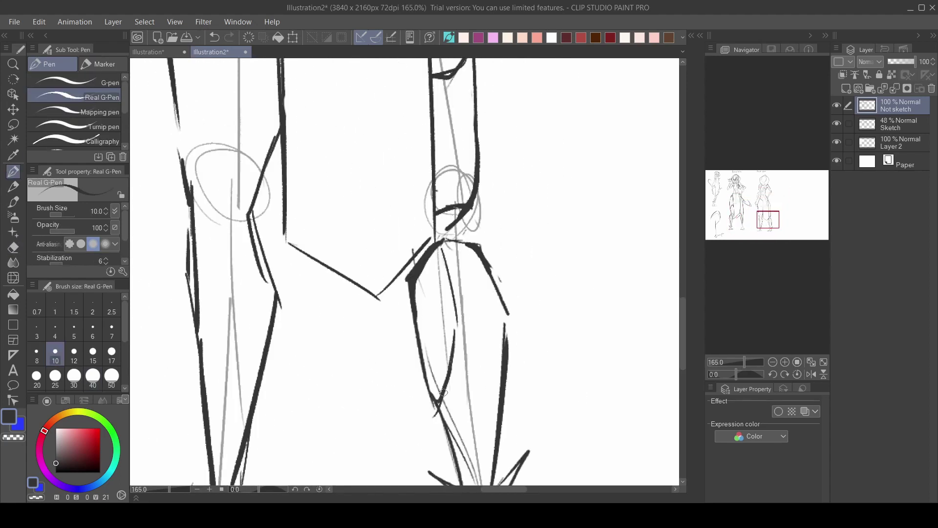
# Rework the ankle spikes on the back-view figure's right foot with bolder strokes
pyautogui.press('e')
pyautogui.scroll(-4, 332, 338)
pyautogui.scroll(3, 369, 392)
pyautogui.press('p')
pyautogui.moveTo(379, 400); pyautogui.dragTo(413, 433)
pyautogui.hotkey('ctrl', 'z')
pyautogui.moveTo(456, 376)
pyautogui.mouseDown()
pyautogui.moveTo(428, 415)
pyautogui.moveTo(403, 414)
pyautogui.mouseUp()
pyautogui.press('e')
# Thicken the back-view figure's waist edges and the inner forearm line of the hanging arm
pyautogui.scroll(-3, 157, 301)
pyautogui.moveTo(161, 195); pyautogui.dragTo(398, 447)
pyautogui.press('p')
pyautogui.scroll(3, 399, 246)
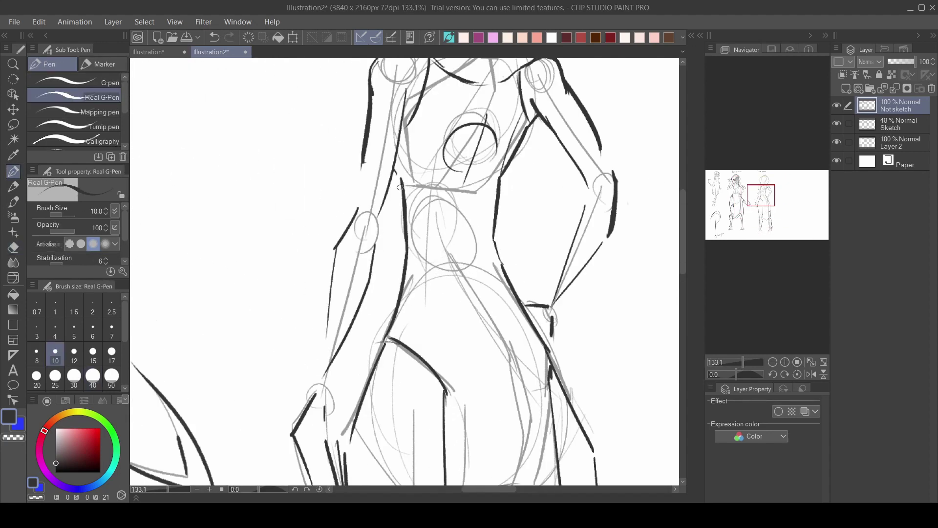
pyautogui.moveTo(496, 226); pyautogui.dragTo(503, 270)
pyautogui.moveTo(495, 226); pyautogui.dragTo(495, 240)
pyautogui.scroll(1, 449, 186)
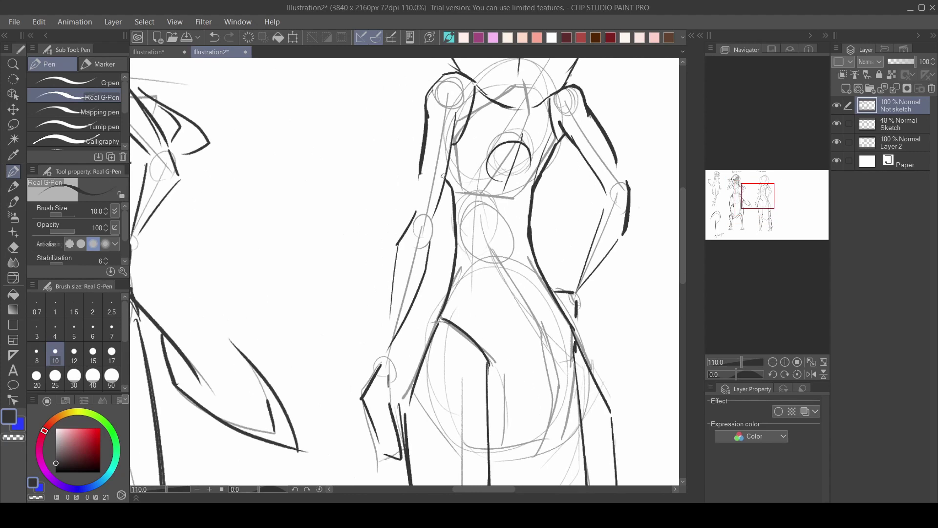
pyautogui.scroll(-2, 454, 143)
pyautogui.moveTo(435, 233); pyautogui.dragTo(421, 293)
pyautogui.scroll(1, 423, 289)
pyautogui.scroll(-5, 564, 208)
pyautogui.scroll(5, 526, 330)
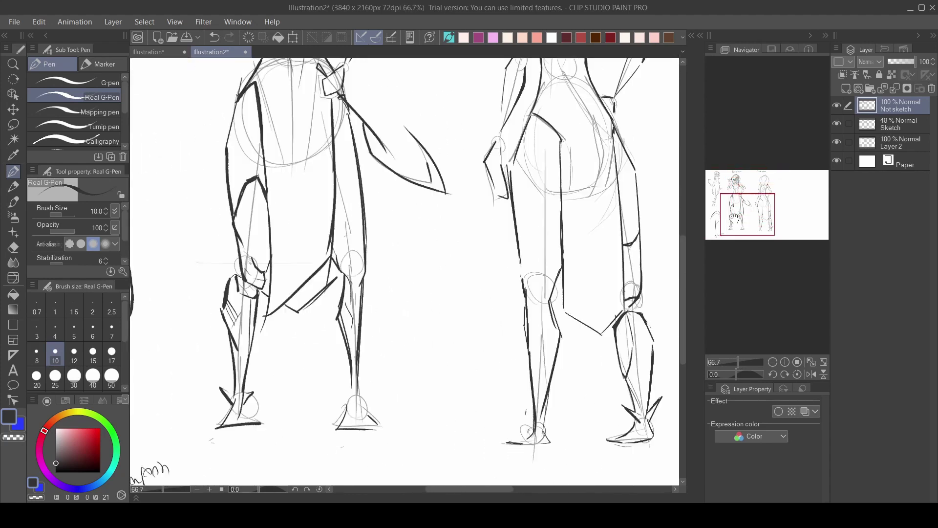
# Strengthen the knee and calf lines of the back-view figure's left leg and erase the stray line outside the calf
pyautogui.moveTo(561, 292)
pyautogui.mouseDown()
pyautogui.moveTo(578, 335)
pyautogui.moveTo(572, 313)
pyautogui.mouseUp()
pyautogui.moveTo(525, 282); pyautogui.dragTo(532, 363)
pyautogui.press('e')
pyautogui.moveTo(517, 305); pyautogui.dragTo(520, 350)
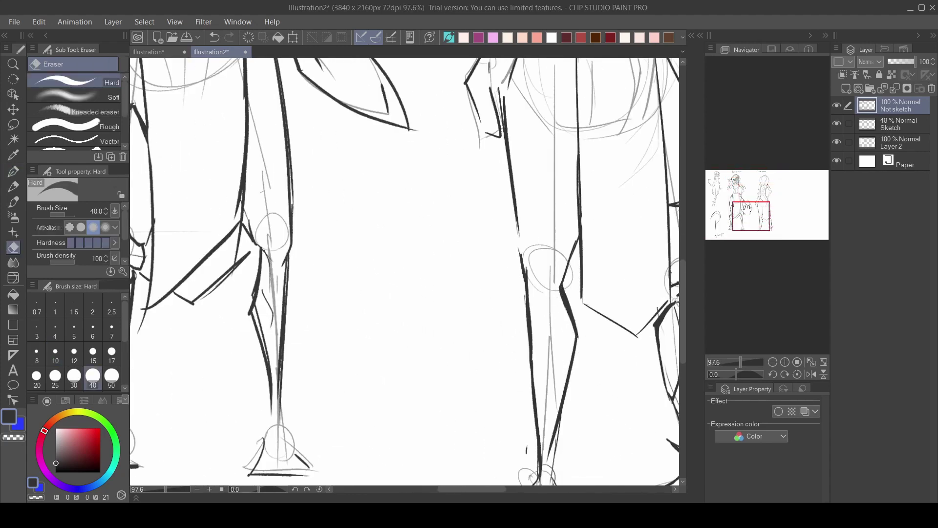
pyautogui.scroll(-5, 508, 249)
pyautogui.press('p')
pyautogui.scroll(6, 546, 123)
pyautogui.moveTo(538, 139); pyautogui.dragTo(560, 127)
pyautogui.scroll(-4, 499, 255)
# Hide the Sketch layer and redraw the back-view figure's right hip-to-thigh edge as a smooth curve, erasing the excess
pyautogui.click(837, 124)
pyautogui.scroll(-2, 557, 212)
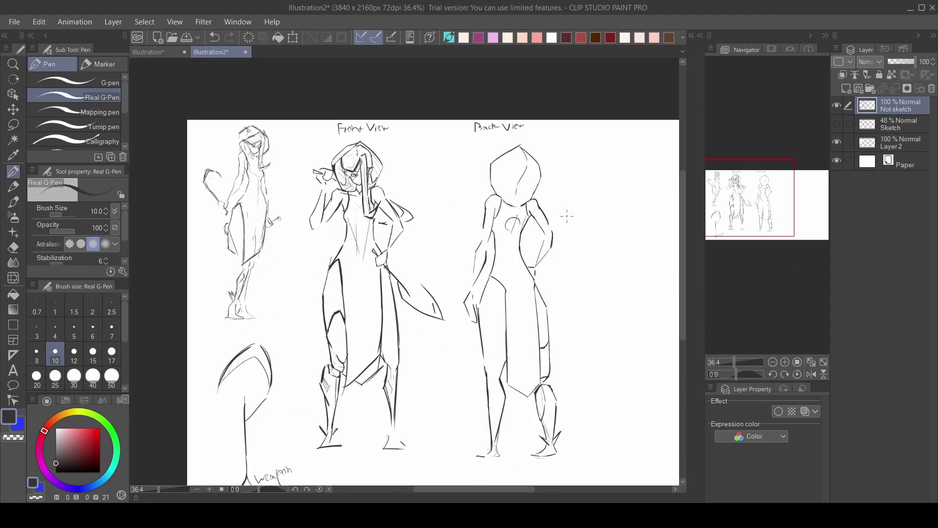
pyautogui.scroll(5, 487, 282)
pyautogui.moveTo(468, 344); pyautogui.dragTo(491, 273)
pyautogui.hotkey('ctrl', 'z')
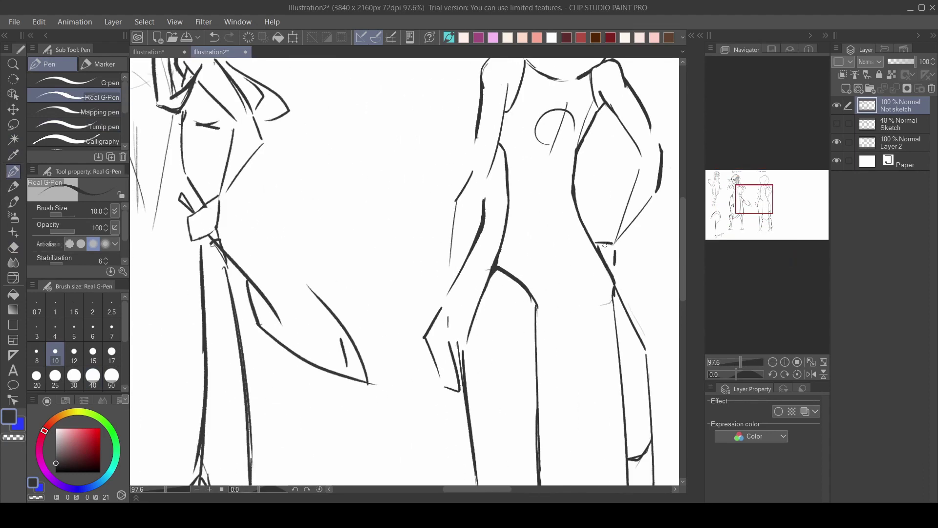
pyautogui.moveTo(612, 286); pyautogui.dragTo(644, 345)
pyautogui.press('e')
pyautogui.scroll(-4, 605, 320)
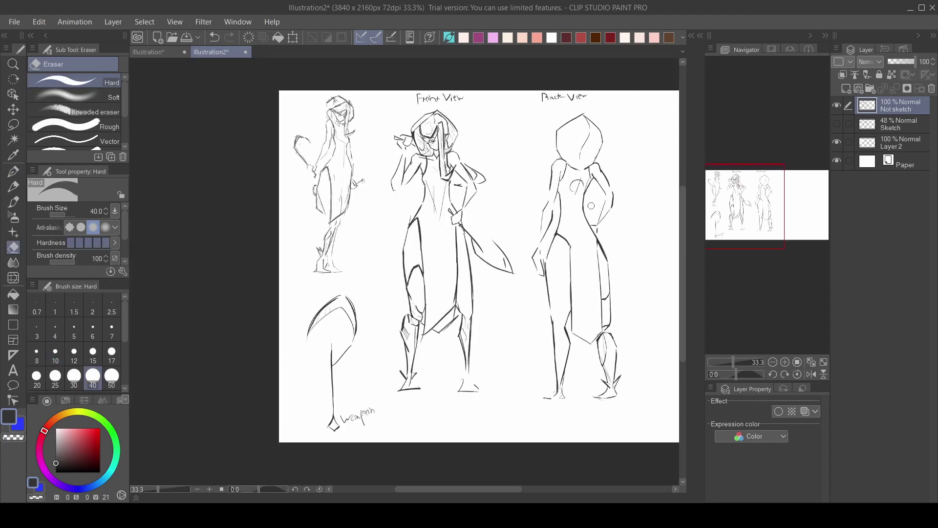
pyautogui.scroll(3, 621, 276)
pyautogui.scroll(5, 586, 277)
pyautogui.moveTo(565, 289)
pyautogui.mouseDown()
pyautogui.moveTo(551, 263)
pyautogui.moveTo(565, 299)
pyautogui.mouseUp()
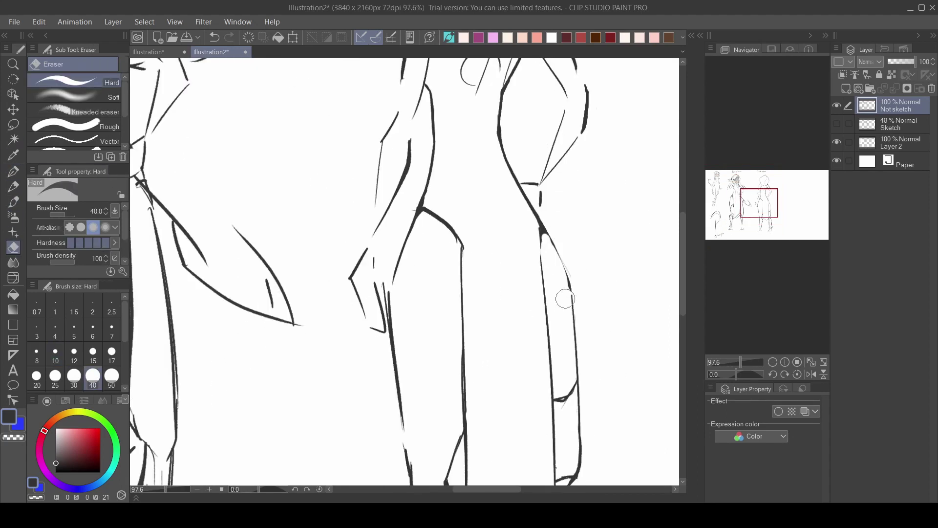
# Draw a long fold line down the back-view figure's cloth panel and a light spine curve below the back circle
pyautogui.scroll(-8, 504, 210)
pyautogui.press('p')
pyautogui.scroll(10, 516, 217)
pyautogui.scroll(-4, 506, 225)
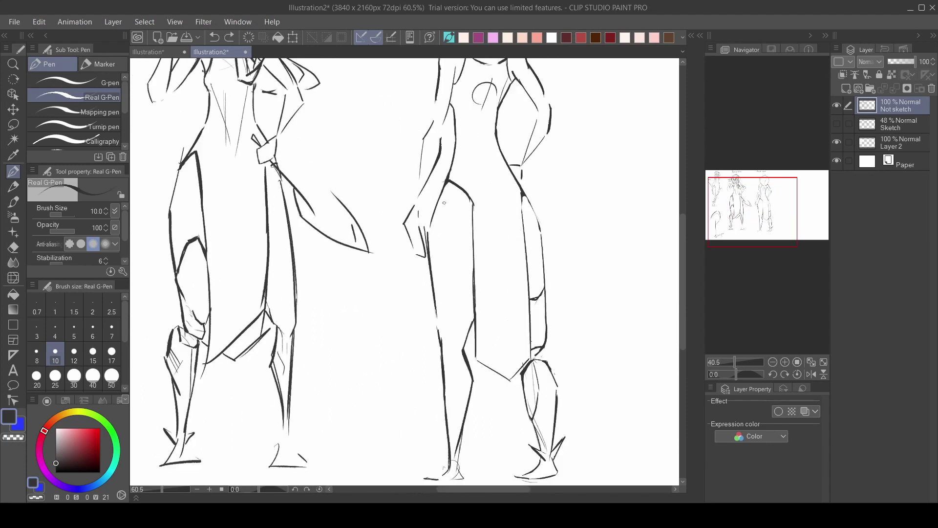
pyautogui.scroll(2, 441, 192)
pyautogui.scroll(-2, 448, 173)
pyautogui.scroll(1, 488, 180)
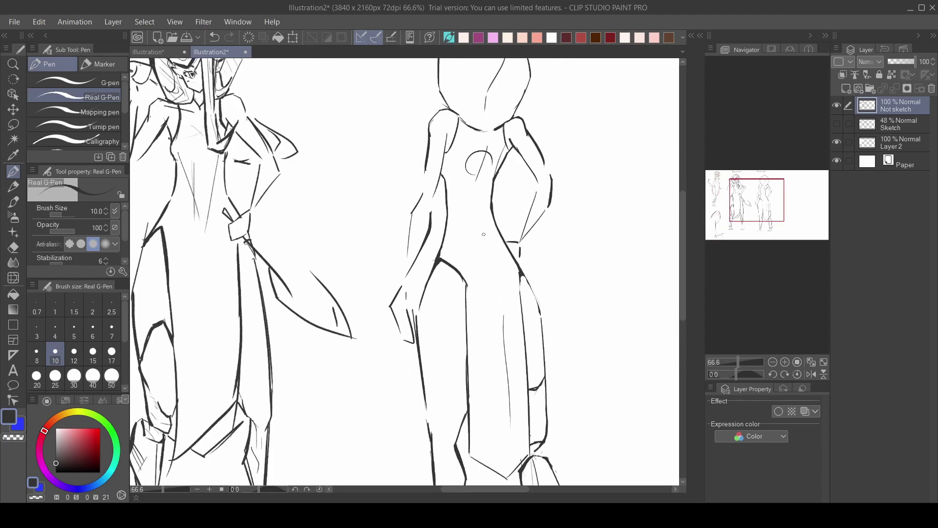
pyautogui.scroll(-3, 521, 189)
pyautogui.scroll(2, 522, 190)
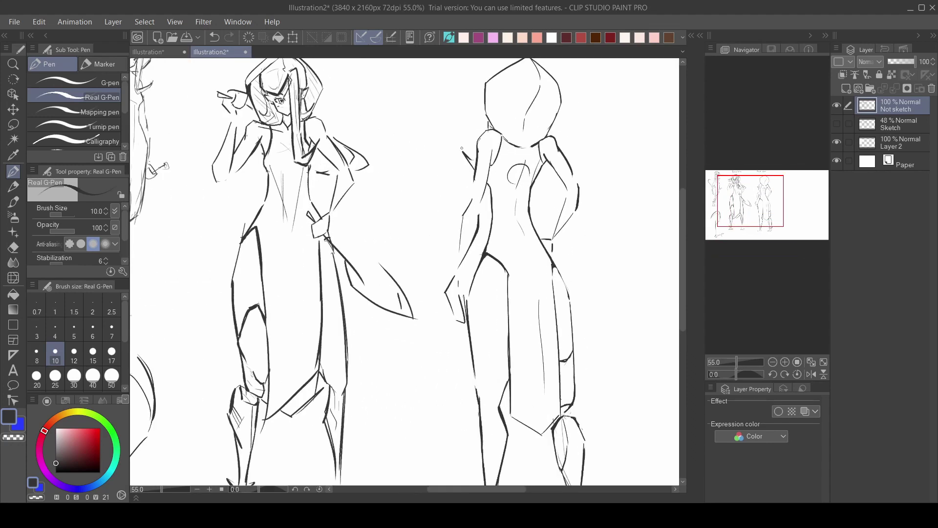
# Finish the pointed spike outside the back-view figure's hanging upper arm and trim the lines of the hanging hand
pyautogui.scroll(-2, 462, 148)
pyautogui.press('e')
pyautogui.scroll(3, 423, 211)
pyautogui.scroll(1, 423, 218)
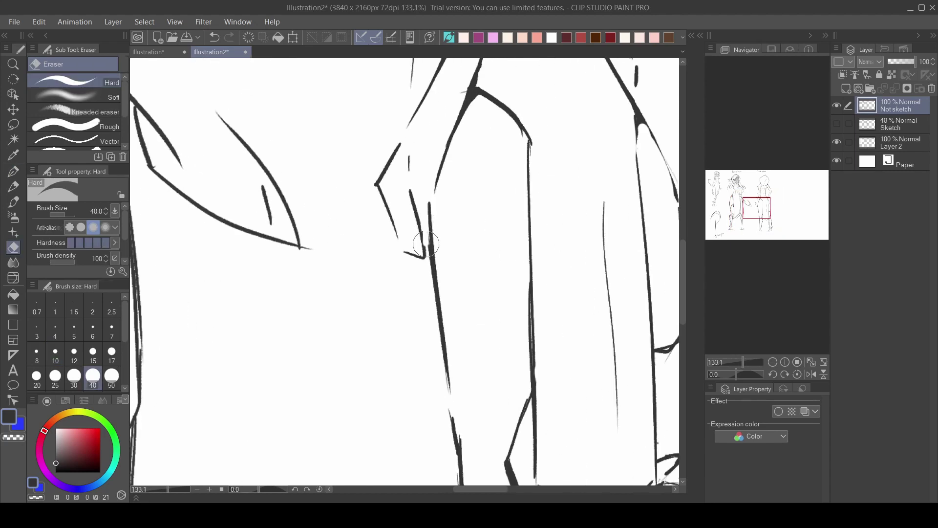
pyautogui.press('p')
pyautogui.scroll(-3, 435, 147)
pyautogui.scroll(1, 441, 131)
pyautogui.scroll(3, 442, 128)
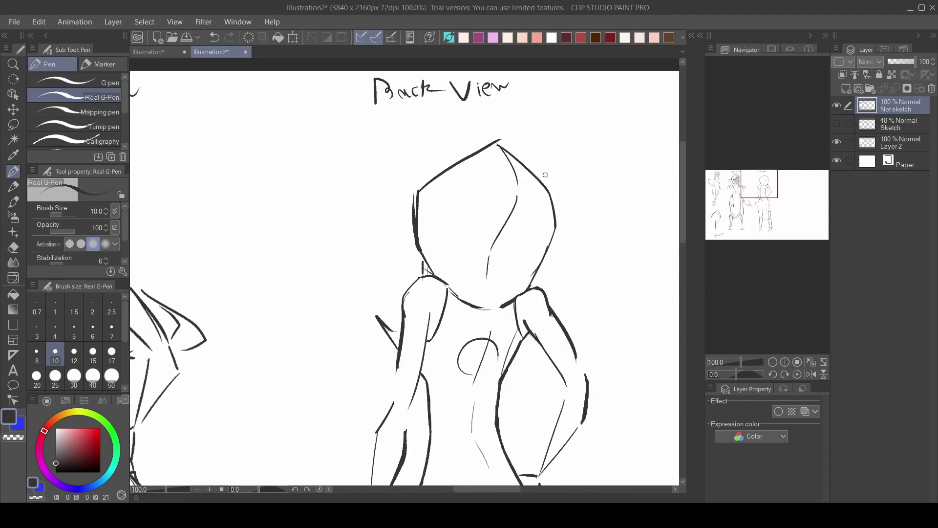
# Thicken the right edge of the back-view figure's hood, undoing the extra weight on its left edge
pyautogui.scroll(1, 420, 203)
pyautogui.moveTo(409, 196); pyautogui.dragTo(404, 236)
pyautogui.scroll(-4, 436, 223)
pyautogui.scroll(2, 460, 215)
pyautogui.hotkey('ctrl', 'z')
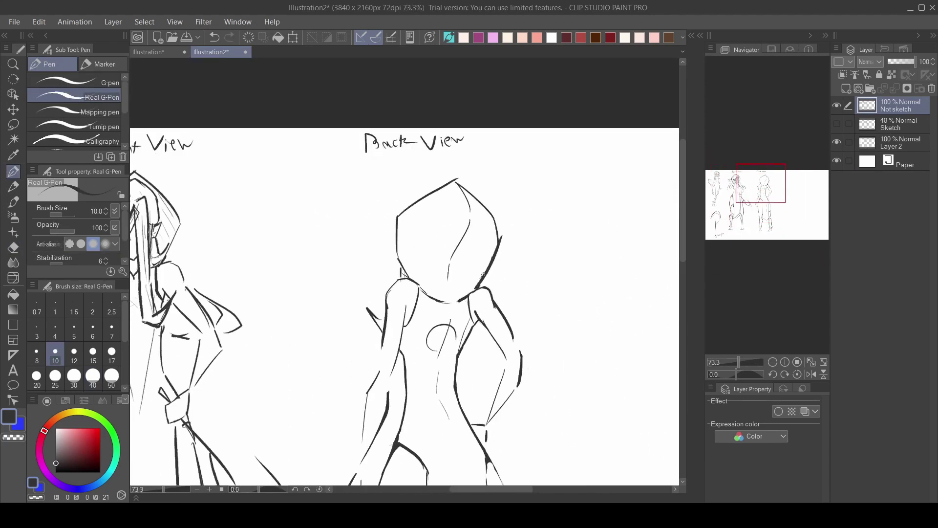
pyautogui.scroll(1, 497, 252)
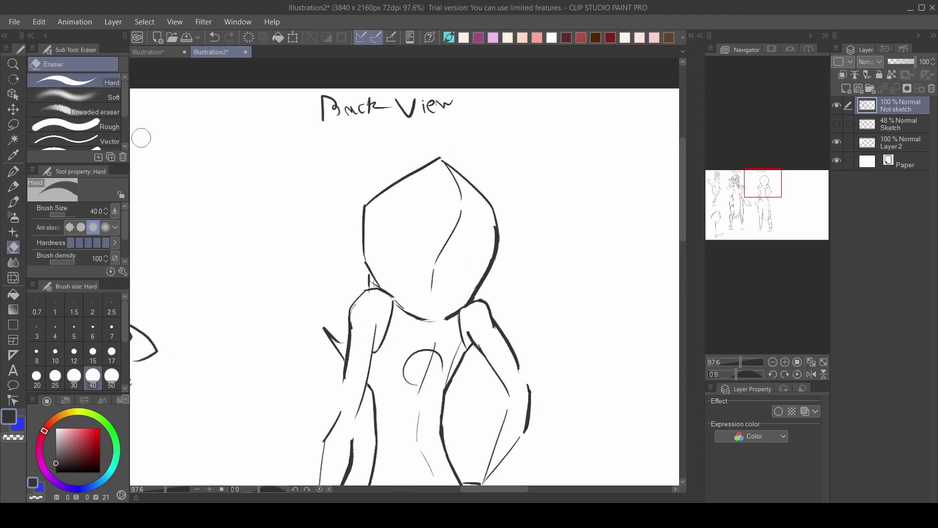
pyautogui.scroll(2, 436, 157)
pyautogui.scroll(-2, 436, 158)
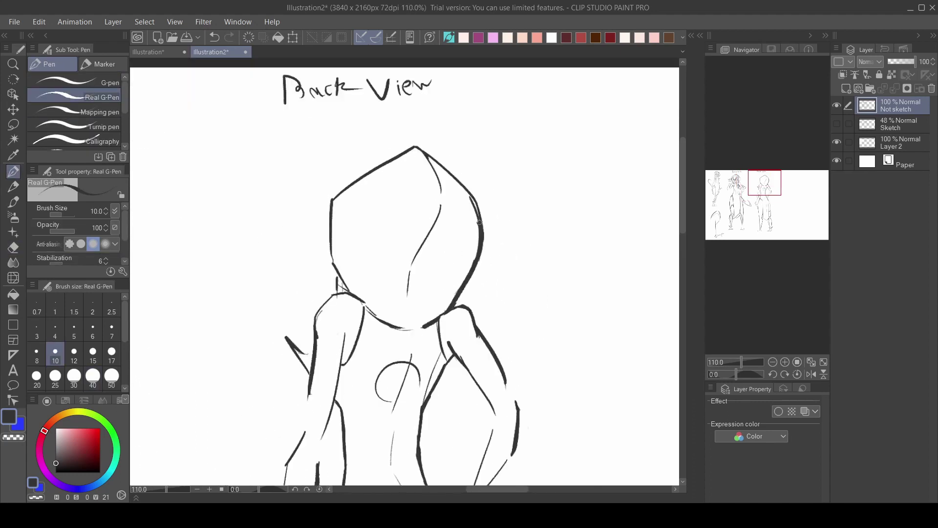
# Trim the inner side of the back-view hood's thickened right edge with the Hard eraser
pyautogui.press('e')
pyautogui.moveTo(464, 229)
pyautogui.mouseDown()
pyautogui.moveTo(455, 283)
pyautogui.moveTo(461, 274)
pyautogui.mouseUp()
pyautogui.scroll(-5, 425, 263)
pyautogui.scroll(1, 425, 262)
pyautogui.scroll(3, 430, 264)
pyautogui.press('p')
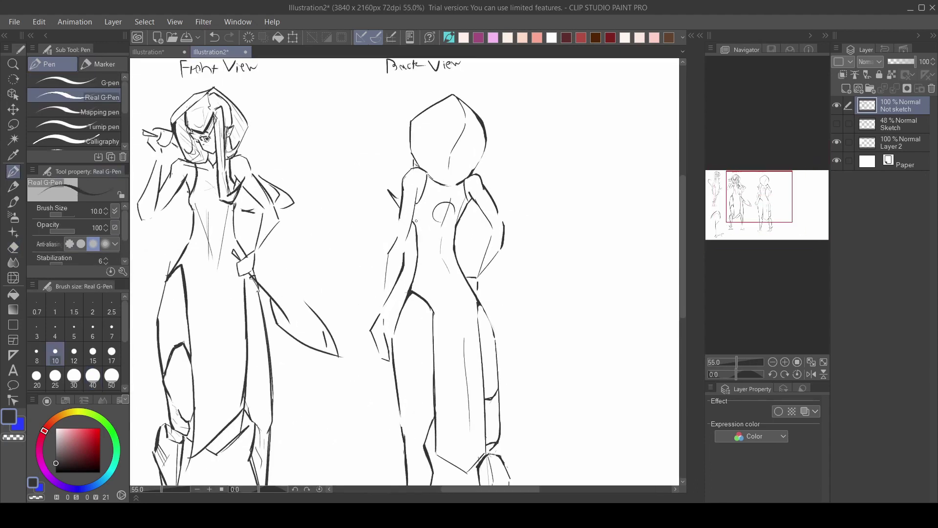
# Add two short vertical crease lines behind the back-view figure's left knee
pyautogui.scroll(-3, 456, 165)
pyautogui.scroll(2, 456, 165)
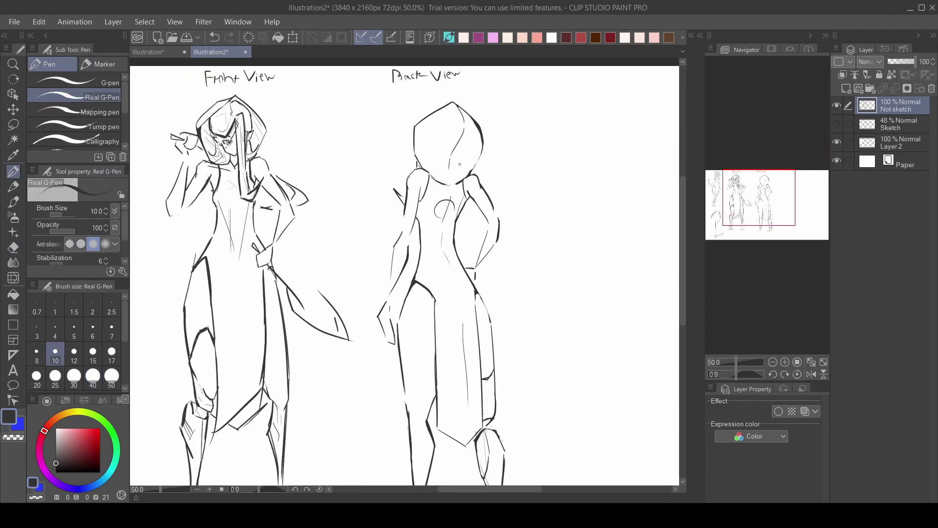
pyautogui.scroll(-2, 561, 288)
pyautogui.scroll(3, 489, 332)
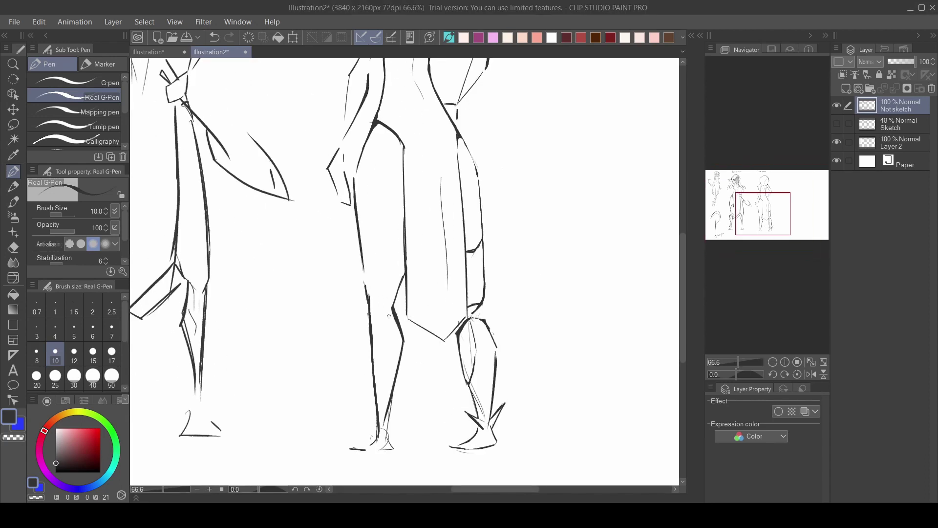
pyautogui.moveTo(377, 290); pyautogui.dragTo(377, 309)
pyautogui.moveTo(386, 292); pyautogui.dragTo(387, 309)
pyautogui.scroll(-3, 401, 210)
pyautogui.scroll(4, 438, 239)
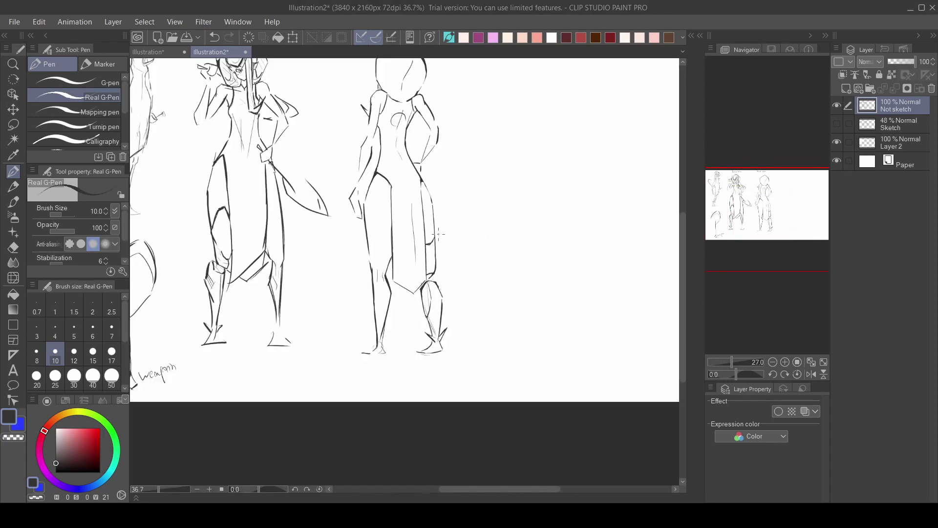
# Strengthen the band line across the back-view figure's right thigh and check the whole character sheet
pyautogui.moveTo(426, 250)
pyautogui.mouseDown()
pyautogui.moveTo(440, 234)
pyautogui.moveTo(445, 254)
pyautogui.mouseUp()
pyautogui.scroll(2, 435, 248)
pyautogui.scroll(-6, 444, 244)
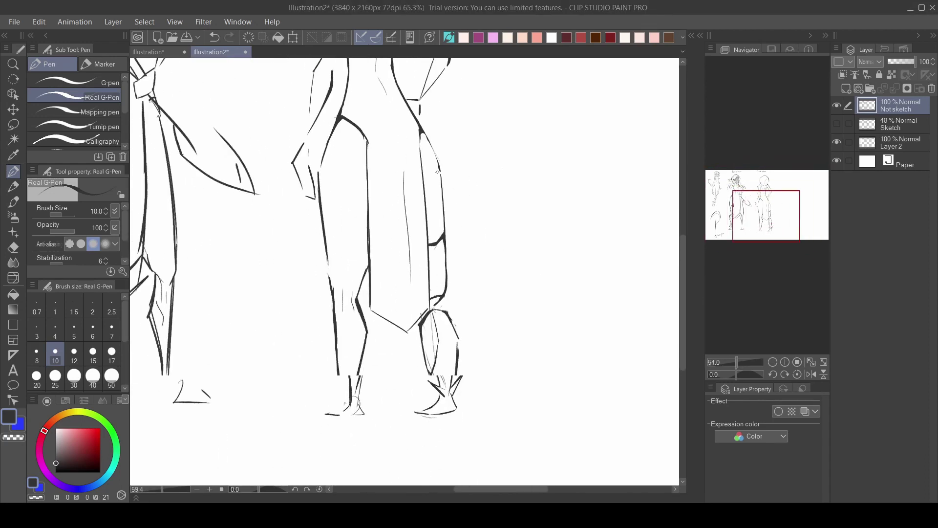
pyautogui.scroll(4, 441, 242)
pyautogui.scroll(-6, 444, 242)
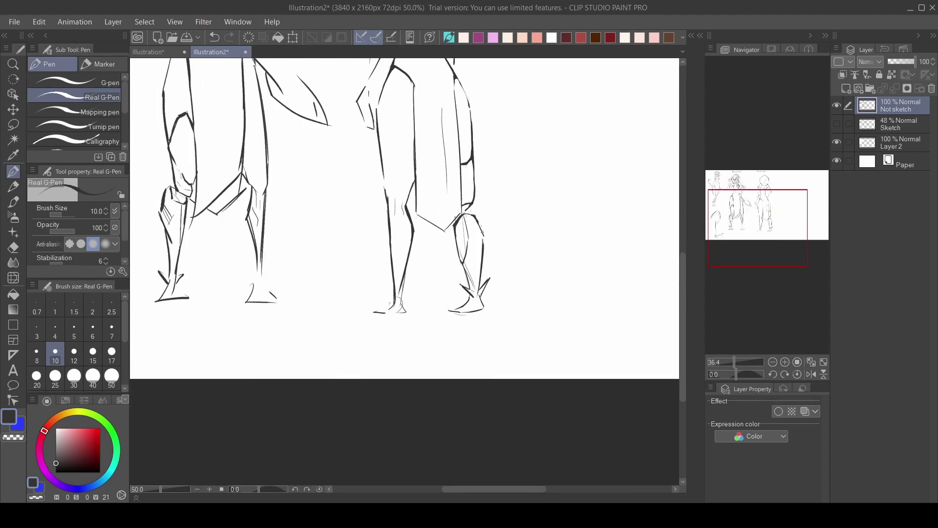
pyautogui.moveTo(707, 159); pyautogui.dragTo(717, 149)
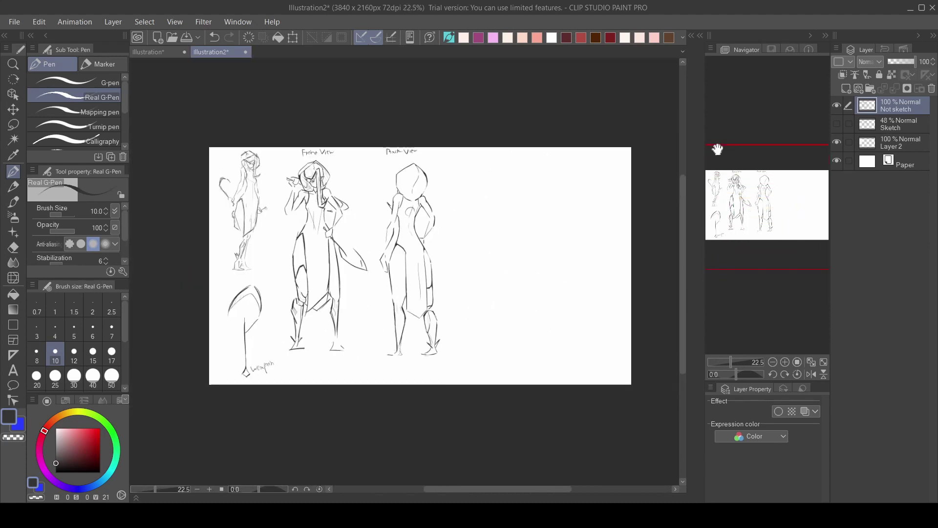
pyautogui.scroll(1, 773, 200)
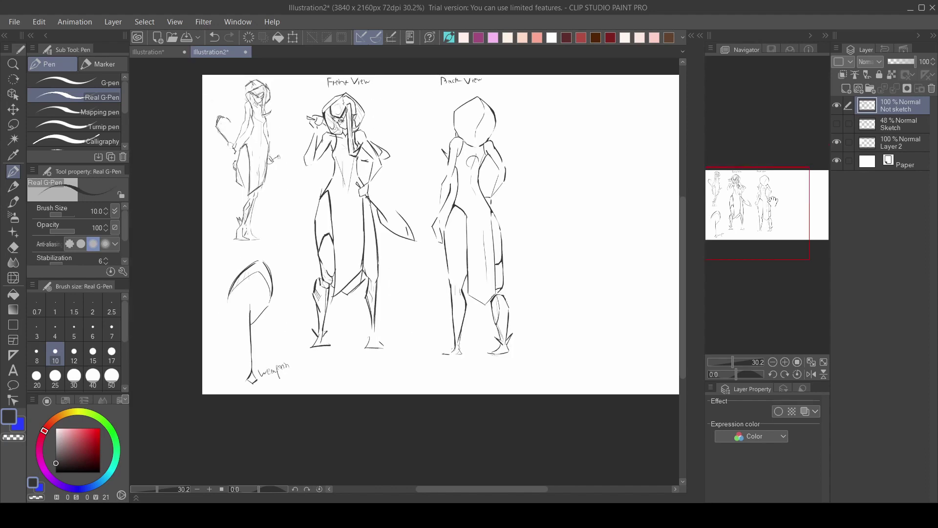
# Examine the weapon, the figures' legs and the front-view head up close
pyautogui.scroll(4, 734, 226)
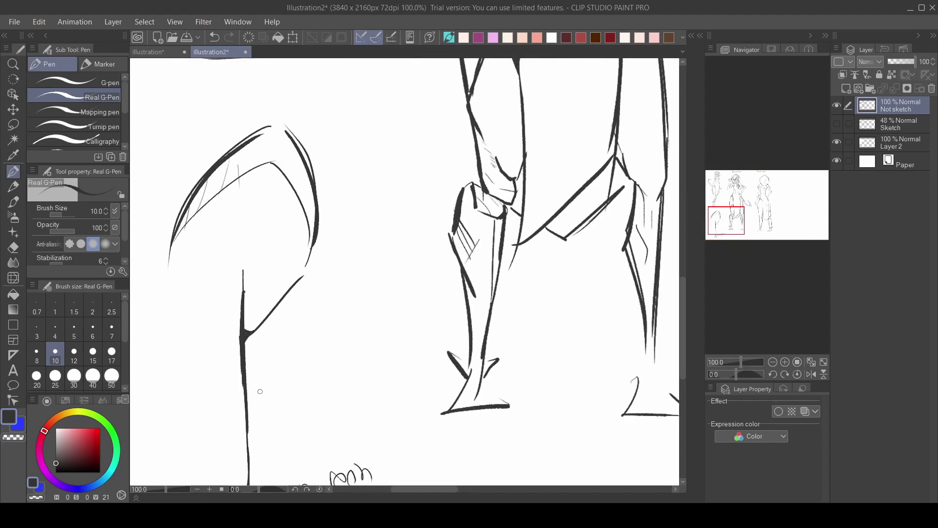
pyautogui.scroll(-4, 313, 287)
pyautogui.scroll(4, 293, 364)
pyautogui.scroll(-4, 308, 304)
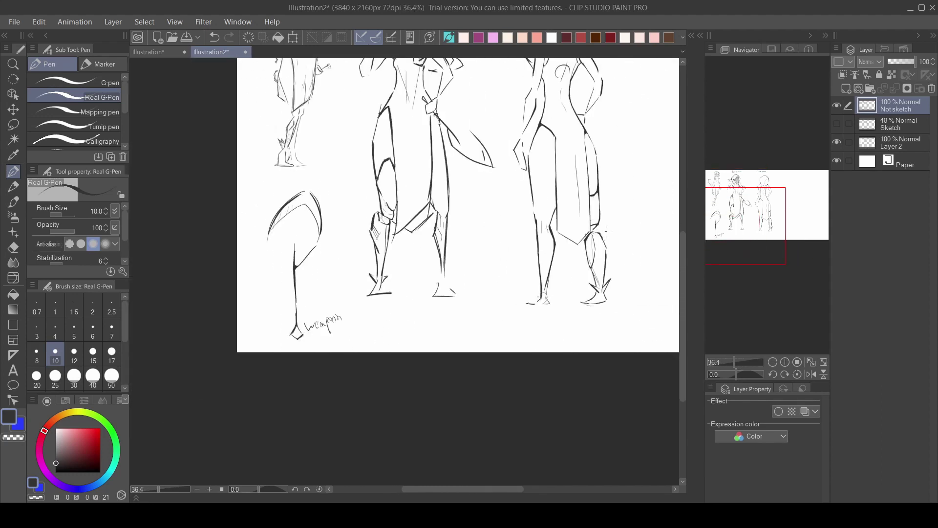
pyautogui.moveTo(450, 195); pyautogui.dragTo(308, 289)
pyautogui.scroll(1, 435, 94)
pyautogui.scroll(3, 296, 175)
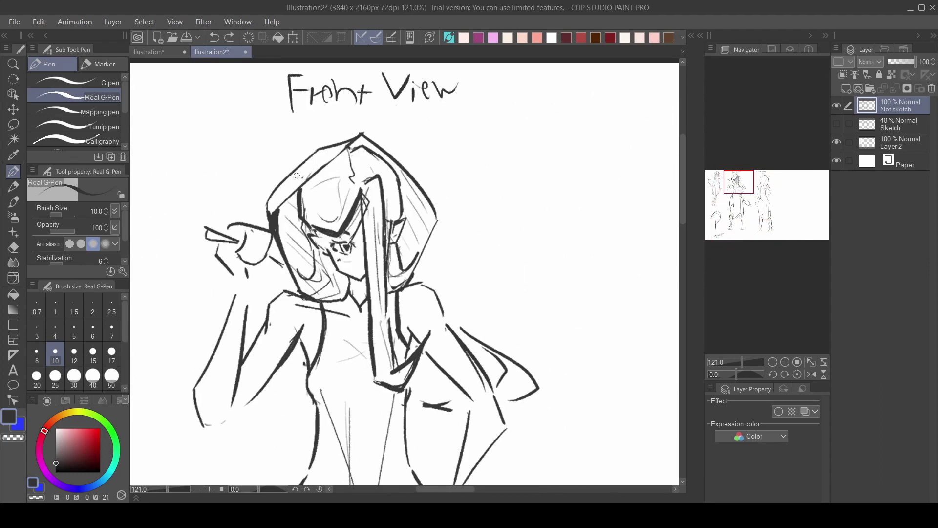
pyautogui.scroll(-2, 296, 169)
pyautogui.scroll(3, 328, 179)
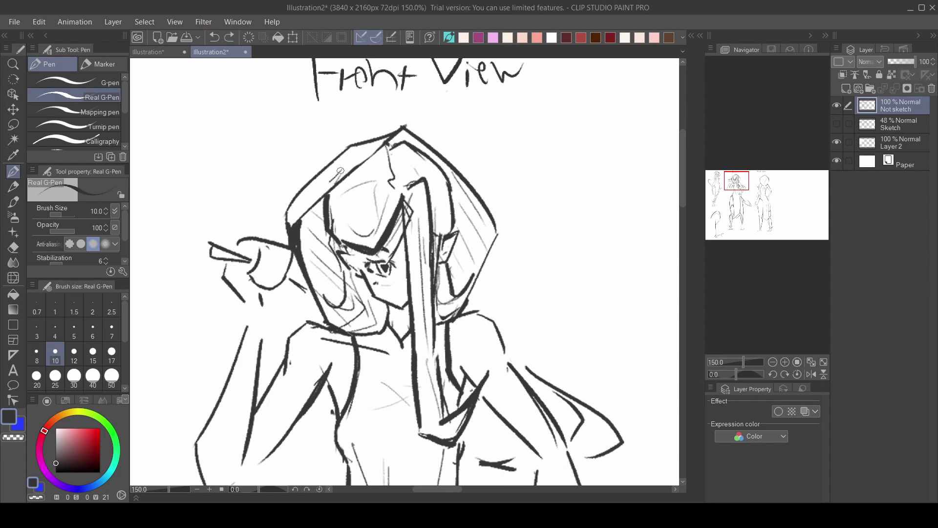
# Add a short fold mark near the upper edge of the front-view figure's hood
pyautogui.scroll(1, 372, 151)
pyautogui.scroll(-5, 374, 159)
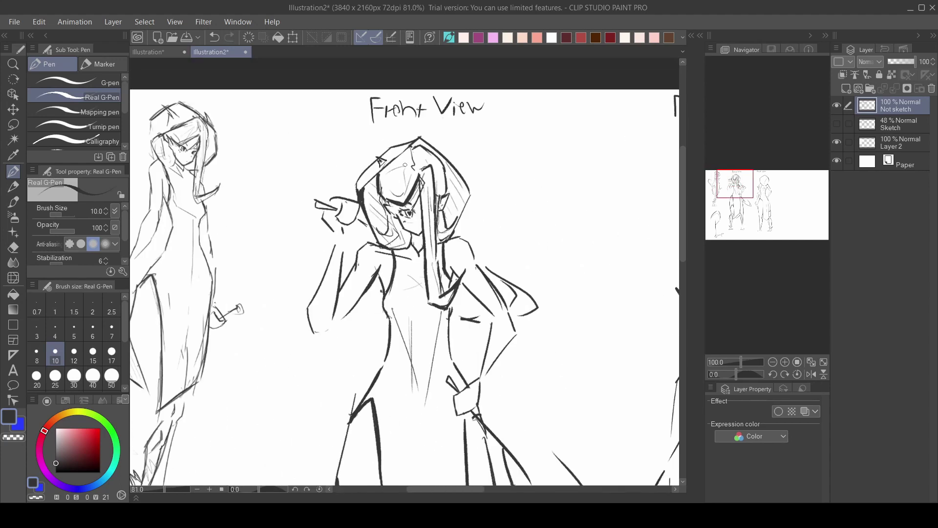
pyautogui.scroll(2, 413, 209)
pyautogui.scroll(-2, 446, 202)
# Undo the last crease stroke inside the back-view hood and redraw it as small fold marks near the peak
pyautogui.scroll(3, 447, 202)
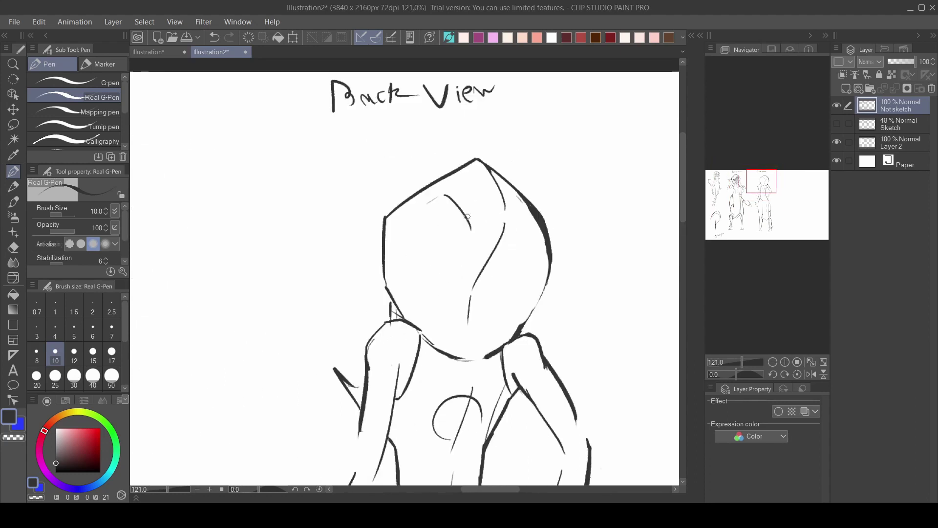
pyautogui.hotkey('ctrl', 'z')
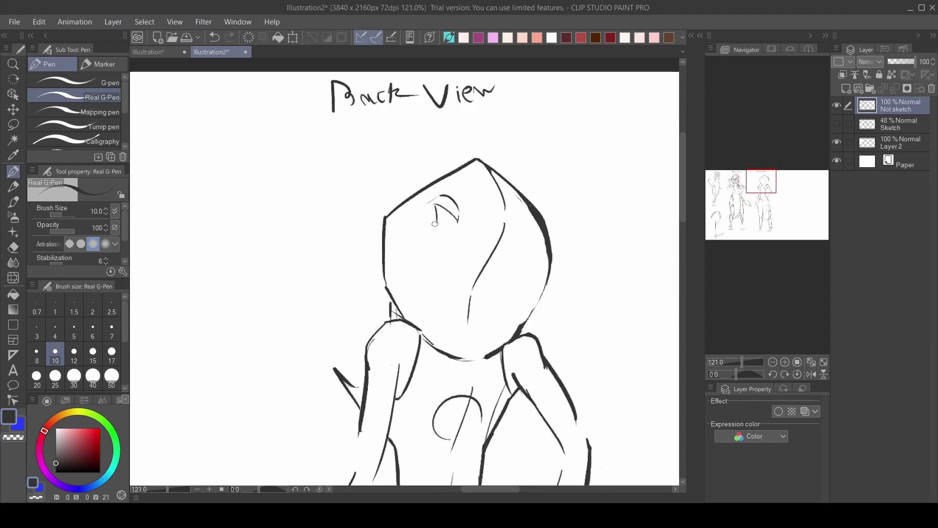
pyautogui.scroll(-4, 517, 195)
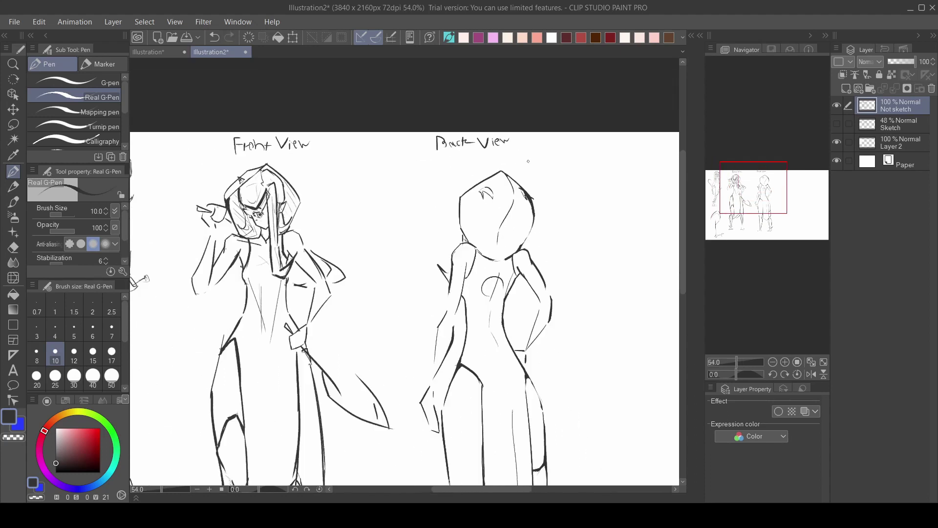
# Roughen the back-view hood's right edge with small strokes and strengthen the middle of its lower edge
pyautogui.scroll(3, 491, 195)
pyautogui.scroll(-3, 432, 92)
pyautogui.scroll(5, 462, 254)
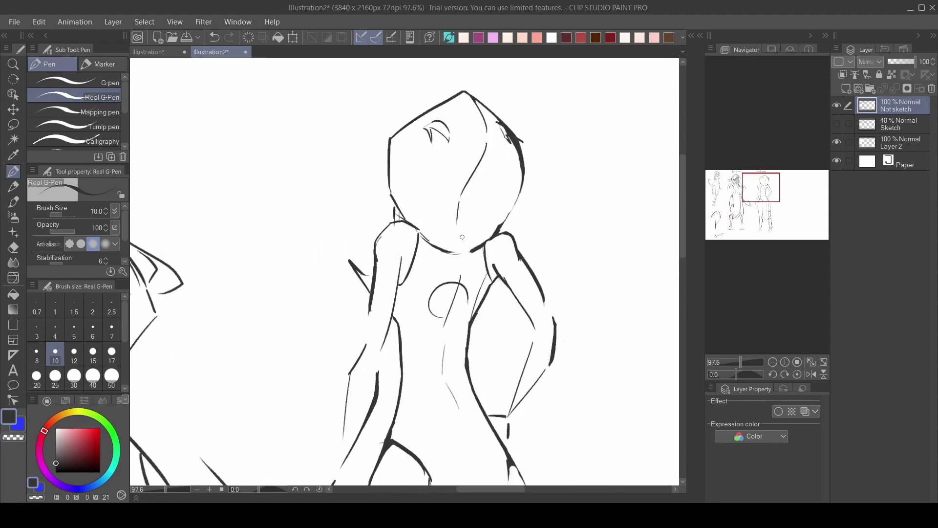
pyautogui.scroll(2, 463, 253)
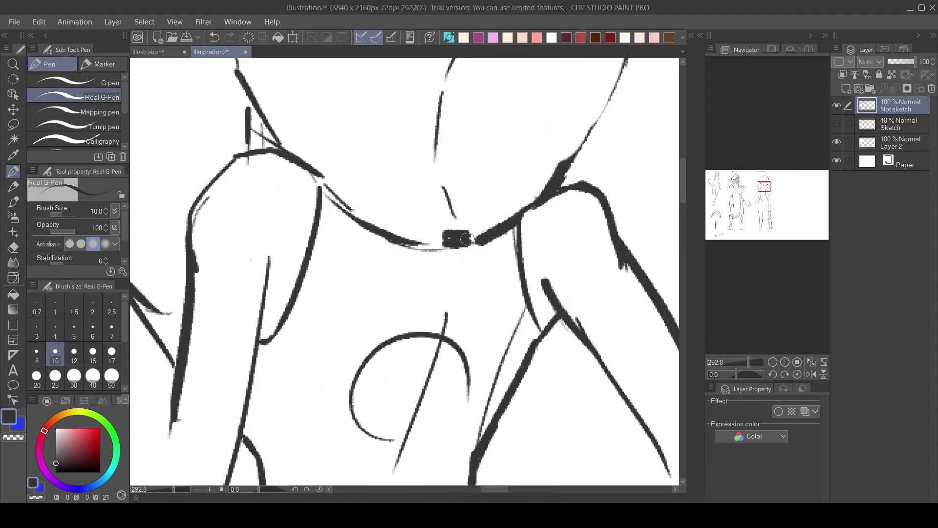
pyautogui.scroll(-6, 437, 227)
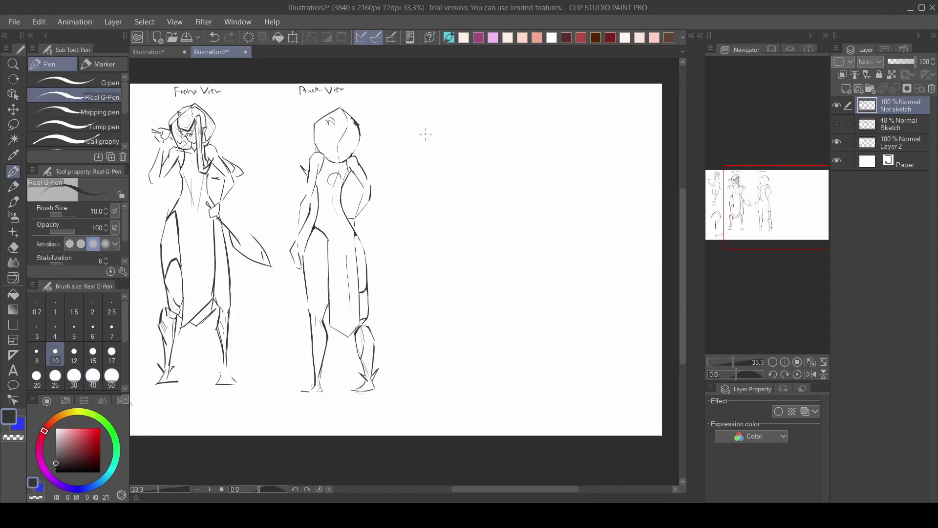
# Add a new layer and draw a large thin circle around the front-view figure's lower leg, undoing misdrawn strokes
pyautogui.click(759, 200)
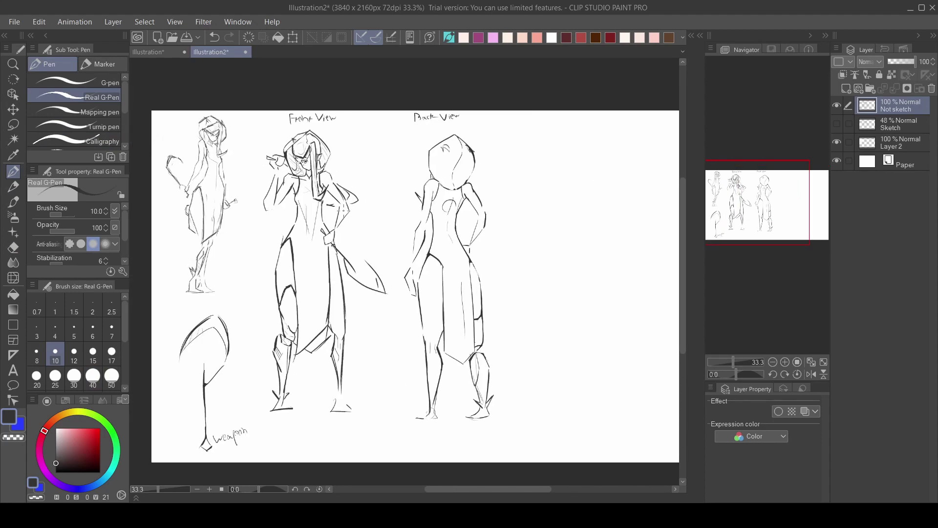
pyautogui.scroll(1, 301, 359)
pyautogui.scroll(-2, 299, 342)
pyautogui.click(846, 88)
pyautogui.moveTo(320, 358)
pyautogui.mouseDown()
pyautogui.moveTo(356, 298)
pyautogui.moveTo(323, 331)
pyautogui.mouseUp()
pyautogui.scroll(1, 305, 300)
pyautogui.hotkey('ctrl', 'z')
pyautogui.moveTo(375, 294); pyautogui.dragTo(321, 339)
pyautogui.hotkey('ctrl', 'z')
pyautogui.scroll(-2, 375, 248)
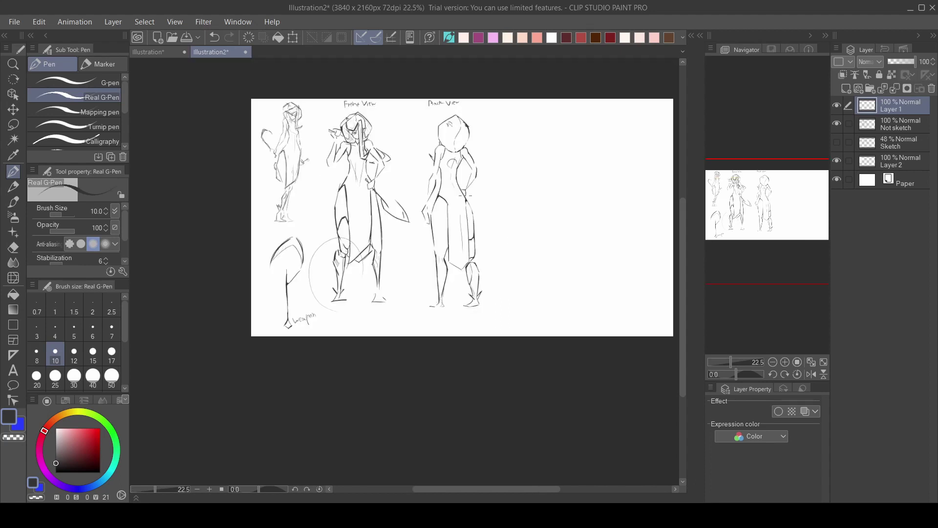
# Write a short handwritten note along the upper edge of the circle around the lower leg
pyautogui.scroll(6, 314, 246)
pyautogui.moveTo(306, 245); pyautogui.dragTo(315, 248)
pyautogui.moveTo(313, 234); pyautogui.dragTo(320, 240)
pyautogui.scroll(1, 315, 235)
pyautogui.moveTo(339, 218)
pyautogui.mouseDown()
pyautogui.moveTo(344, 227)
pyautogui.moveTo(360, 225)
pyautogui.mouseUp()
pyautogui.scroll(-7, 369, 206)
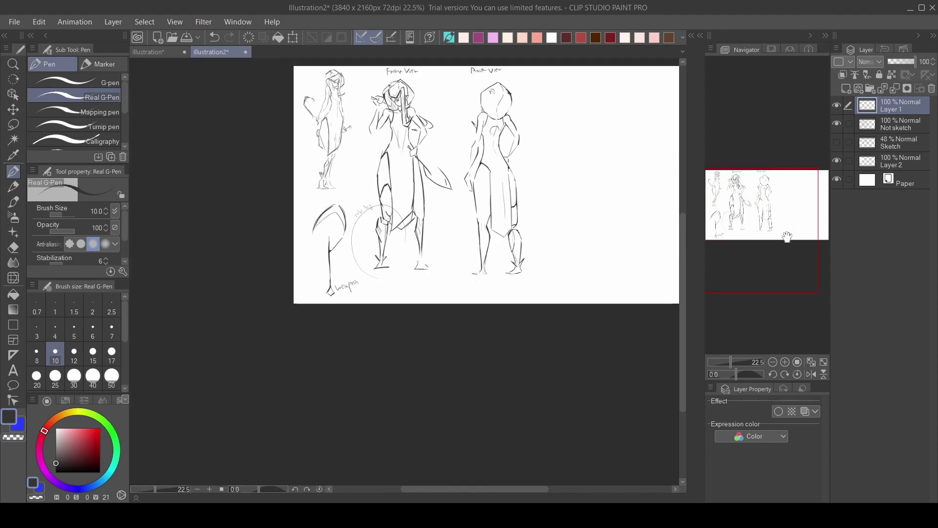
pyautogui.moveTo(759, 232); pyautogui.dragTo(772, 219)
pyautogui.scroll(1, 582, 159)
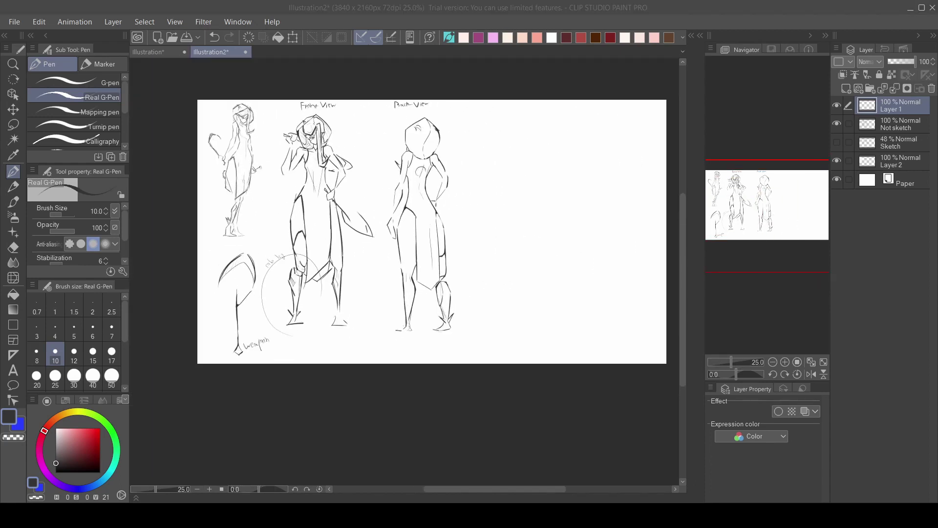
pyautogui.scroll(2, 534, 118)
pyautogui.moveTo(514, 132); pyautogui.dragTo(519, 139)
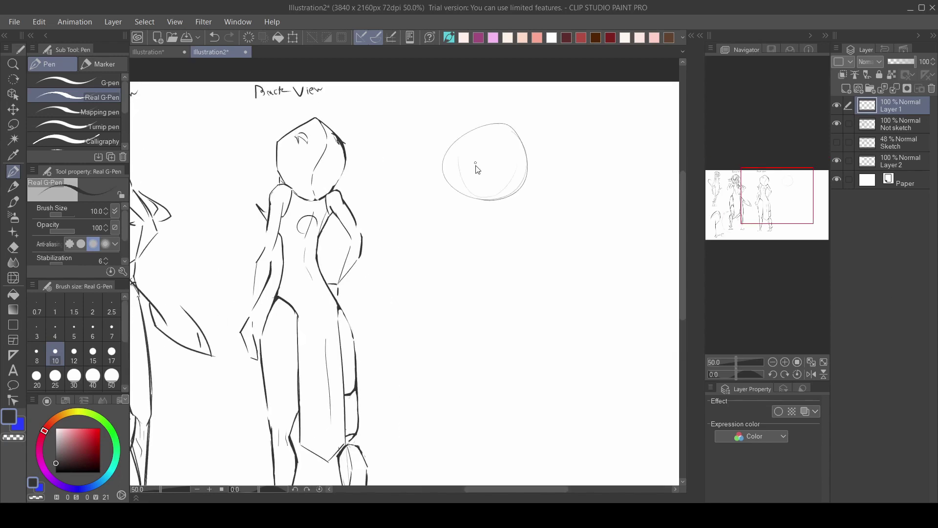
pyautogui.hotkey('ctrl', 'z')
pyautogui.moveTo(496, 187); pyautogui.dragTo(490, 131)
pyautogui.hotkey('ctrl', 'z')
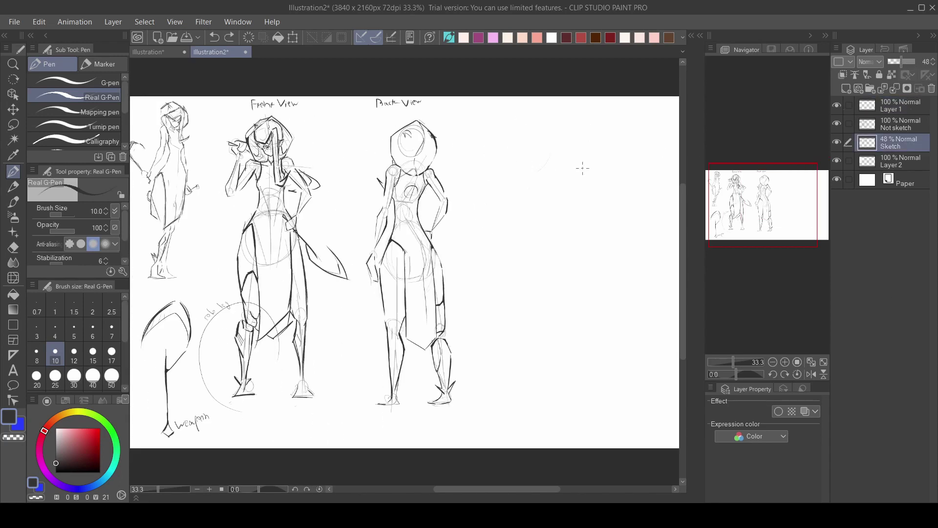
# Sketch a head circle with crossed guidelines beside the back view on the Sketch layer and start the jawline on the Not sketch layer
pyautogui.scroll(3, 529, 132)
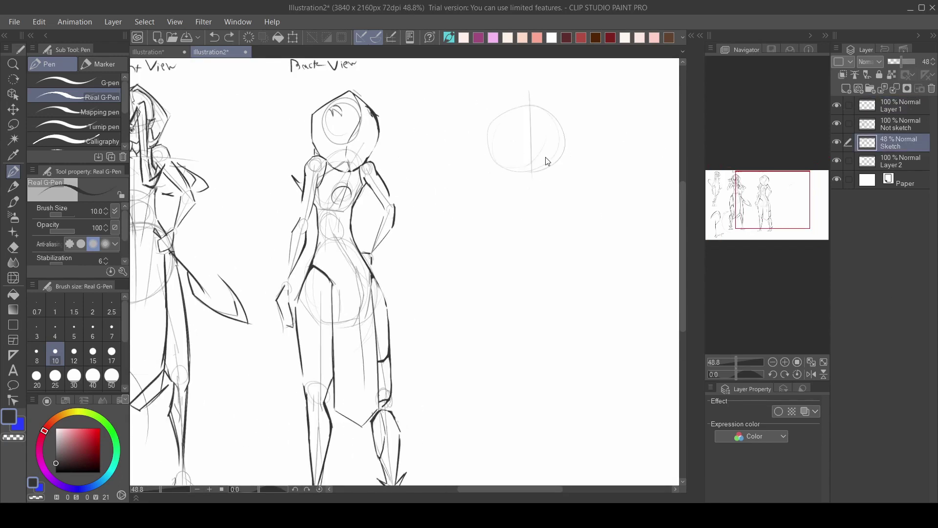
pyautogui.hotkey('alt', ']')
pyautogui.scroll(2, 529, 190)
pyautogui.moveTo(533, 196); pyautogui.dragTo(502, 180)
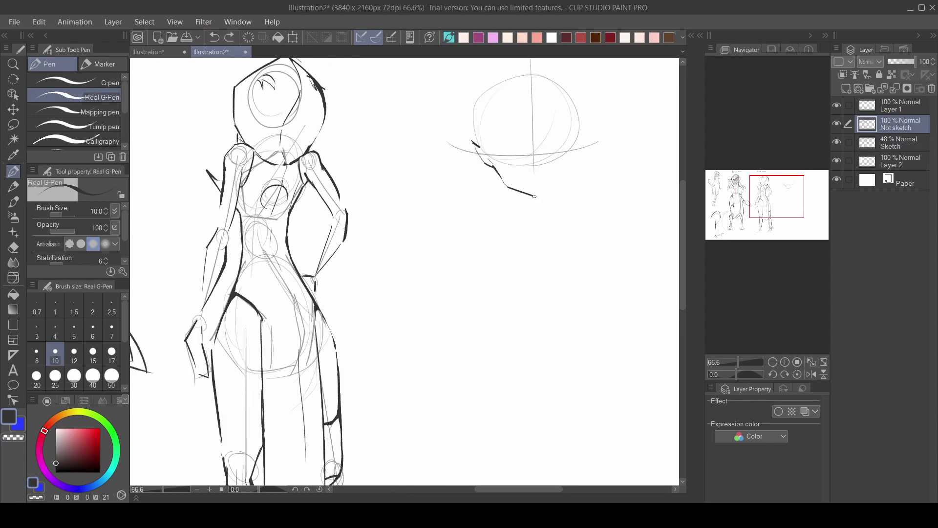
# Erase the new head's vertical and horizontal guidelines on the Sketch layer with the Hard eraser
pyautogui.click(896, 144)
pyautogui.press('e')
pyautogui.moveTo(531, 63); pyautogui.dragTo(535, 185)
pyautogui.press('p')
pyautogui.press('e')
pyautogui.moveTo(567, 151); pyautogui.dragTo(479, 150)
pyautogui.moveTo(532, 96); pyautogui.dragTo(534, 136)
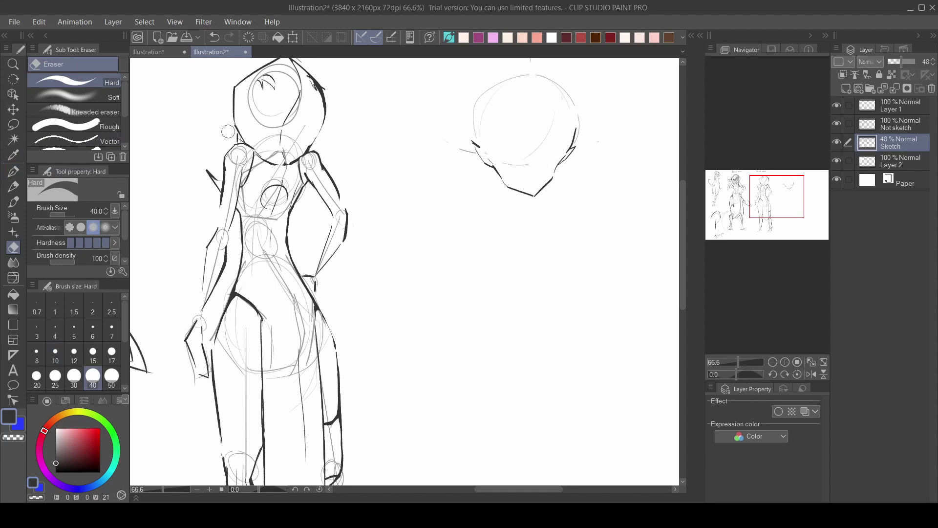
# Draw tilted face guidelines over the new head and continue its outline on the Not sketch layer
pyautogui.press('p')
pyautogui.moveTo(570, 98); pyautogui.dragTo(526, 206)
pyautogui.click(895, 124)
pyautogui.moveTo(593, 162)
pyautogui.mouseDown()
pyautogui.moveTo(463, 136)
pyautogui.moveTo(488, 182)
pyautogui.mouseUp()
pyautogui.moveTo(454, 192)
pyautogui.mouseDown()
pyautogui.moveTo(455, 162)
pyautogui.moveTo(546, 160)
pyautogui.mouseUp()
pyautogui.scroll(-8, 550, 166)
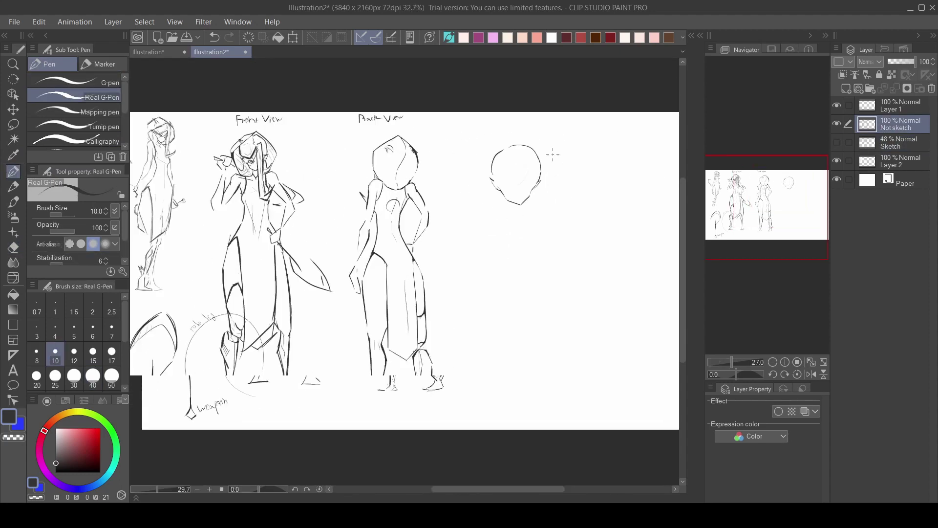
# Erase stray parts of the new head's outline and redraw the jaw with the Real G-Pen
pyautogui.scroll(11, 543, 164)
pyautogui.press('e')
pyautogui.moveTo(414, 193)
pyautogui.mouseDown()
pyautogui.moveTo(433, 212)
pyautogui.moveTo(423, 187)
pyautogui.mouseUp()
pyautogui.press('p')
pyautogui.press('e')
pyautogui.moveTo(492, 266); pyautogui.dragTo(452, 237)
pyautogui.press('p')
pyautogui.moveTo(492, 268); pyautogui.dragTo(449, 229)
# Draw the neck and shoulder lines below the new head and the curved shapes beside its jaw
pyautogui.scroll(-9, 456, 219)
pyautogui.moveTo(496, 267)
pyautogui.mouseDown()
pyautogui.moveTo(451, 232)
pyautogui.moveTo(404, 259)
pyautogui.moveTo(465, 318)
pyautogui.mouseUp()
pyautogui.scroll(10, 472, 223)
pyautogui.scroll(-6, 442, 229)
pyautogui.scroll(3, 421, 222)
pyautogui.scroll(-3, 363, 229)
pyautogui.scroll(3, 429, 281)
pyautogui.hotkey('ctrl', 'z')
pyautogui.scroll(2, 440, 266)
pyautogui.moveTo(423, 276); pyautogui.dragTo(450, 297)
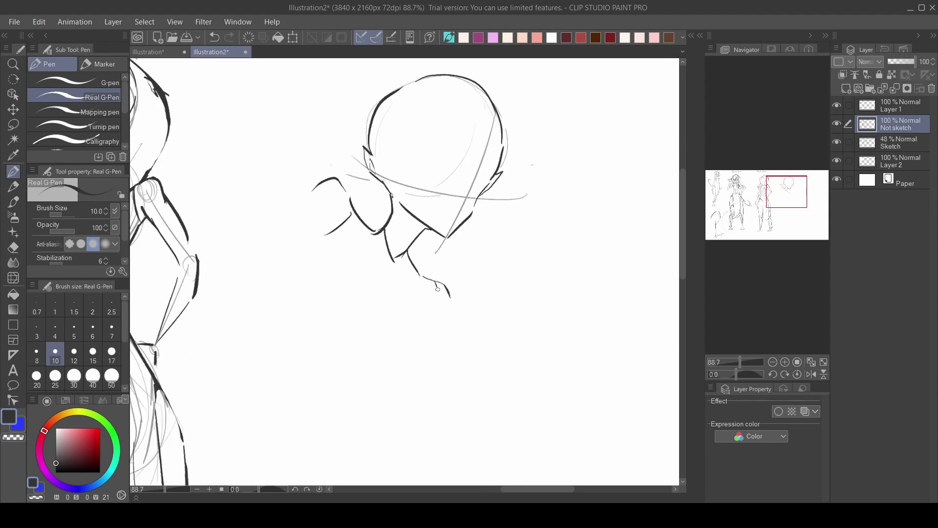
# Erase most of the curved horizontal guideline across the new face on the Sketch layer
pyautogui.scroll(3, 437, 289)
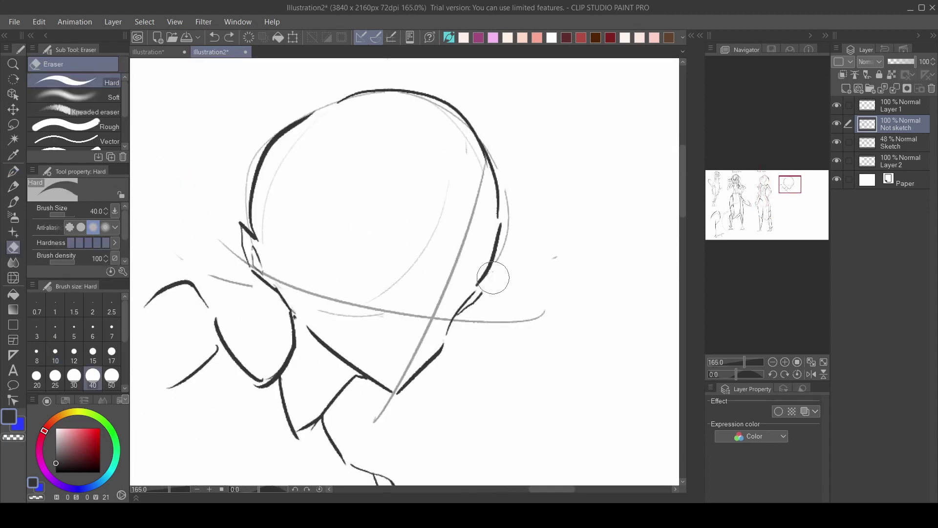
pyautogui.scroll(-3, 464, 299)
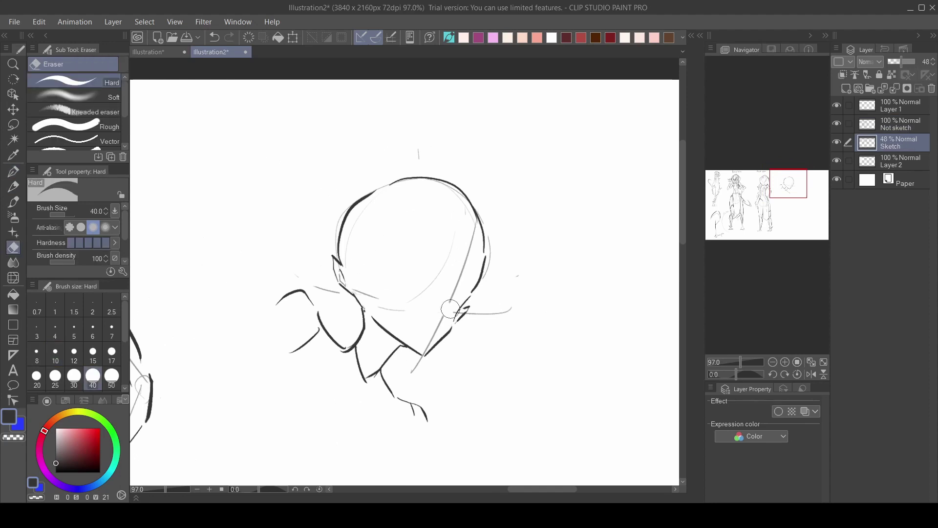
pyautogui.scroll(4, 429, 312)
# Draw the far eye's upper lid and the near eye's outline with its iris on the new face
pyautogui.moveTo(429, 312); pyautogui.dragTo(459, 297)
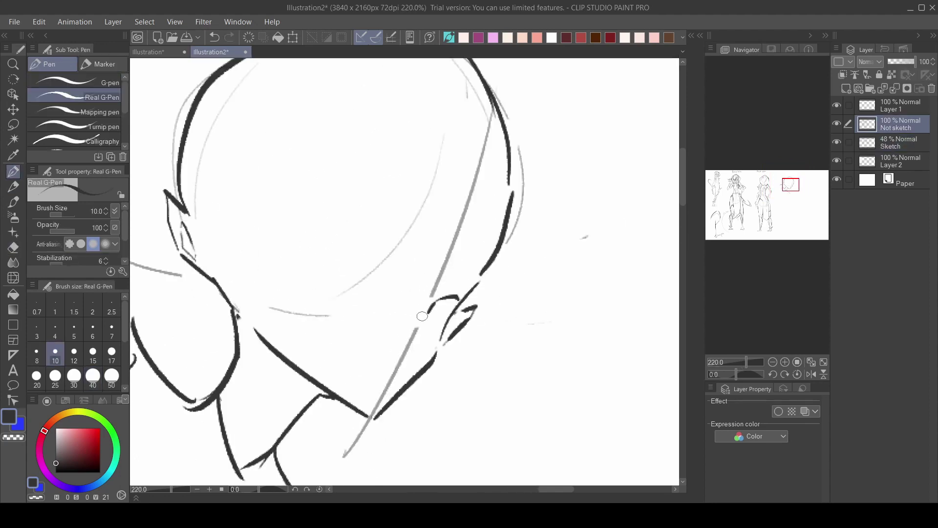
pyautogui.moveTo(366, 286)
pyautogui.mouseDown()
pyautogui.moveTo(296, 267)
pyautogui.moveTo(325, 298)
pyautogui.mouseUp()
pyautogui.moveTo(365, 284); pyautogui.dragTo(355, 299)
pyautogui.scroll(-4, 344, 296)
pyautogui.scroll(6, 361, 295)
pyautogui.moveTo(316, 260); pyautogui.dragTo(305, 286)
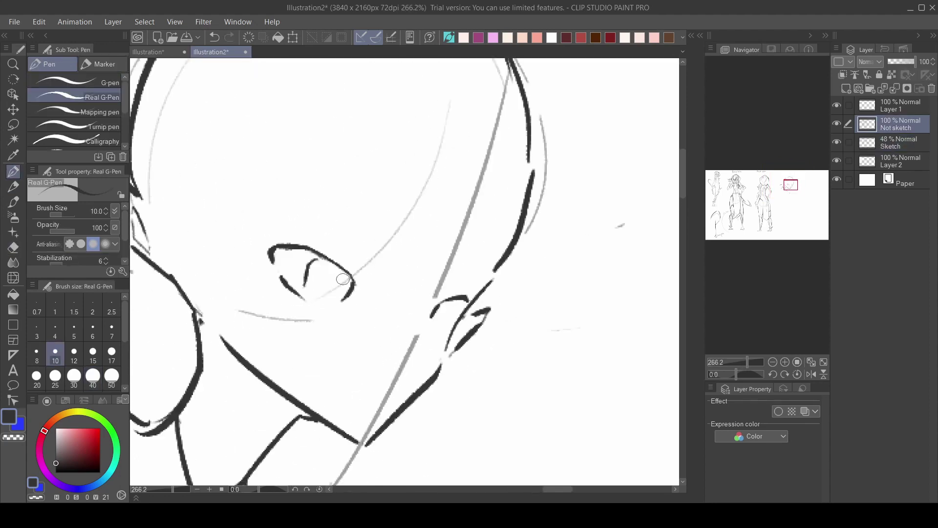
# Draw slanted, angry eyebrows above both eyes of the new head
pyautogui.moveTo(375, 240); pyautogui.dragTo(301, 169)
pyautogui.scroll(-2, 299, 170)
pyautogui.scroll(2, 421, 263)
pyautogui.moveTo(423, 258); pyautogui.dragTo(459, 234)
pyautogui.scroll(-3, 466, 250)
# Add an eyelid crease above the near eye and thicken the lash lines of both eyes
pyautogui.moveTo(365, 258); pyautogui.dragTo(331, 237)
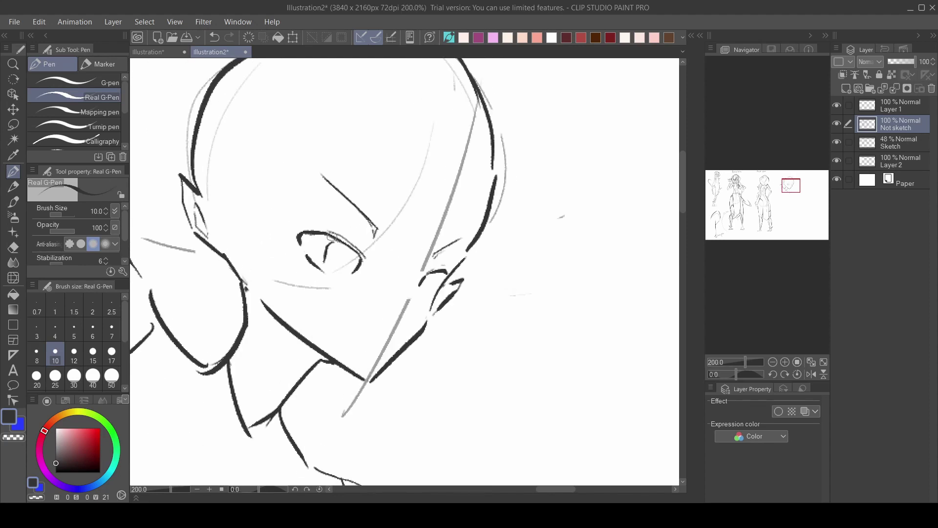
pyautogui.scroll(2, 331, 238)
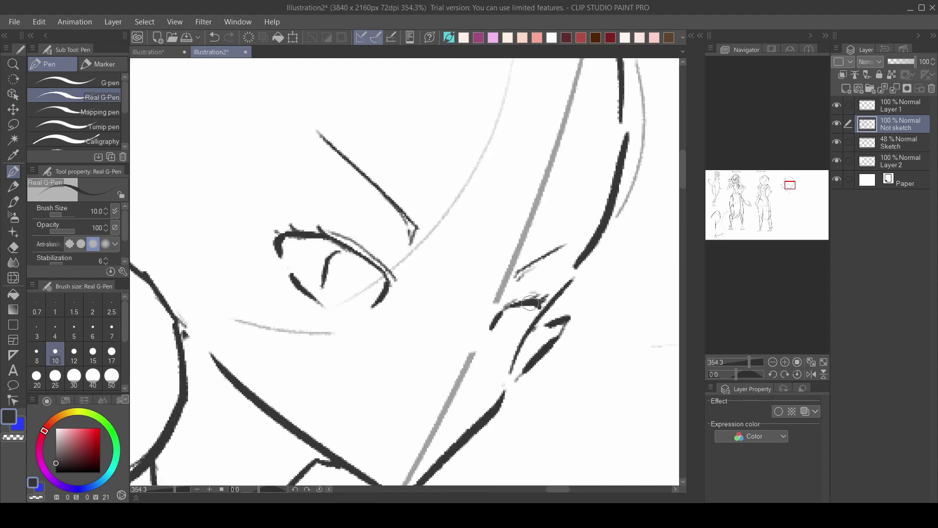
pyautogui.scroll(-4, 530, 303)
pyautogui.scroll(3, 376, 318)
pyautogui.scroll(-5, 384, 266)
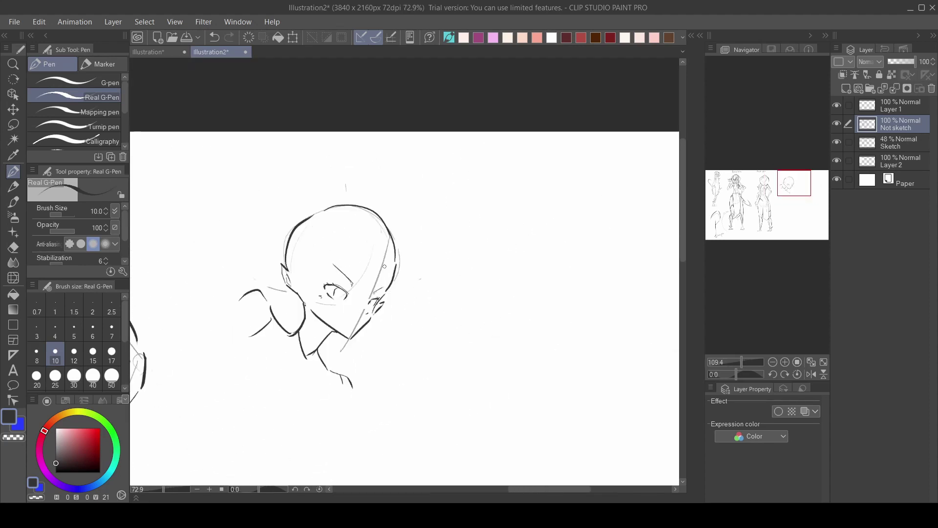
# Draw the fringe, a long hair strand down the right side of the head and a separate curved, pointed tip
pyautogui.scroll(2, 384, 266)
pyautogui.scroll(-2, 392, 279)
pyautogui.scroll(-2, 440, 196)
pyautogui.moveTo(425, 157); pyautogui.dragTo(429, 253)
pyautogui.moveTo(496, 232)
pyautogui.mouseDown()
pyautogui.moveTo(469, 270)
pyautogui.moveTo(494, 234)
pyautogui.mouseUp()
pyautogui.scroll(2, 415, 158)
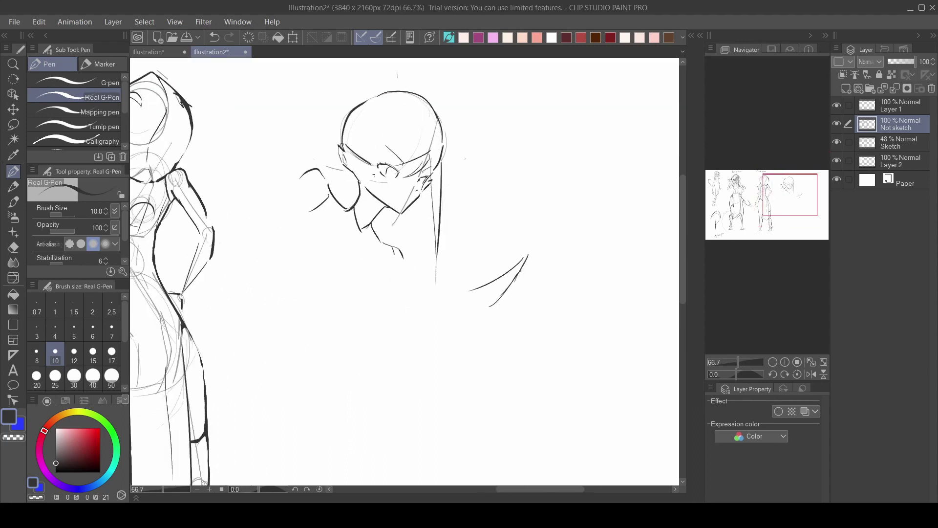
# Outline the hair over the crown of the new head and down its right side
pyautogui.scroll(2, 407, 85)
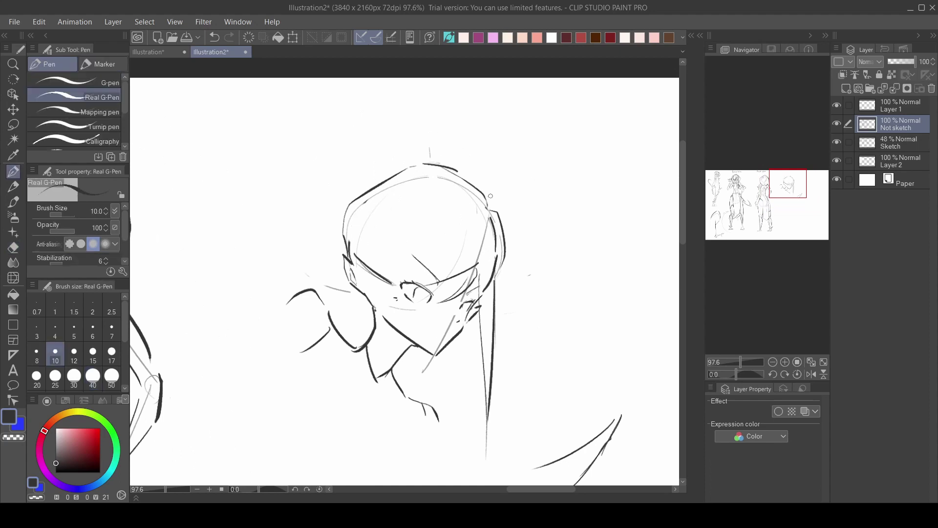
pyautogui.scroll(-3, 475, 249)
pyautogui.scroll(3, 469, 247)
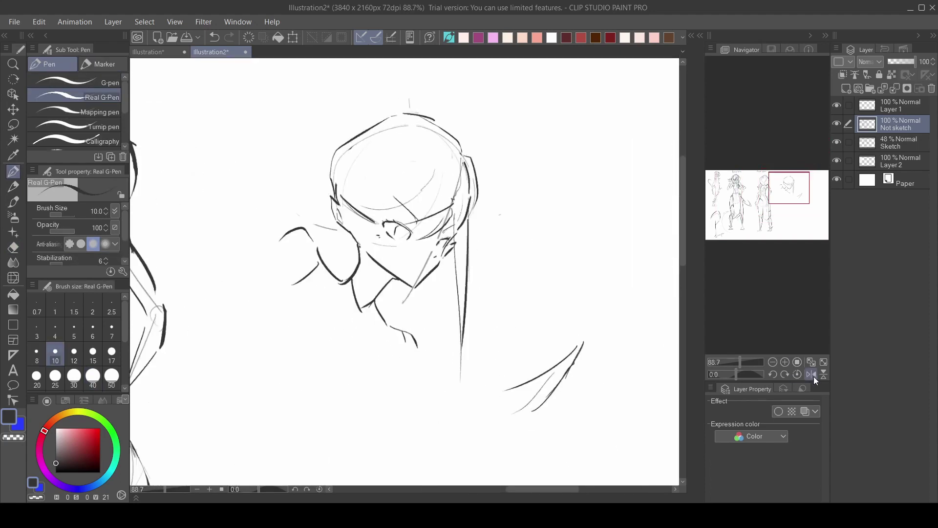
# Add a small mouth above the chin and draw the hood's inner edge left of the face
pyautogui.scroll(4, 452, 244)
pyautogui.scroll(1, 451, 254)
pyautogui.moveTo(449, 234)
pyautogui.mouseDown()
pyautogui.moveTo(439, 255)
pyautogui.moveTo(427, 244)
pyautogui.mouseUp()
pyautogui.scroll(-4, 424, 218)
pyautogui.scroll(3, 417, 240)
# Draw the hood's outer outline around the new head and a sloping line beneath its right side
pyautogui.scroll(-4, 418, 254)
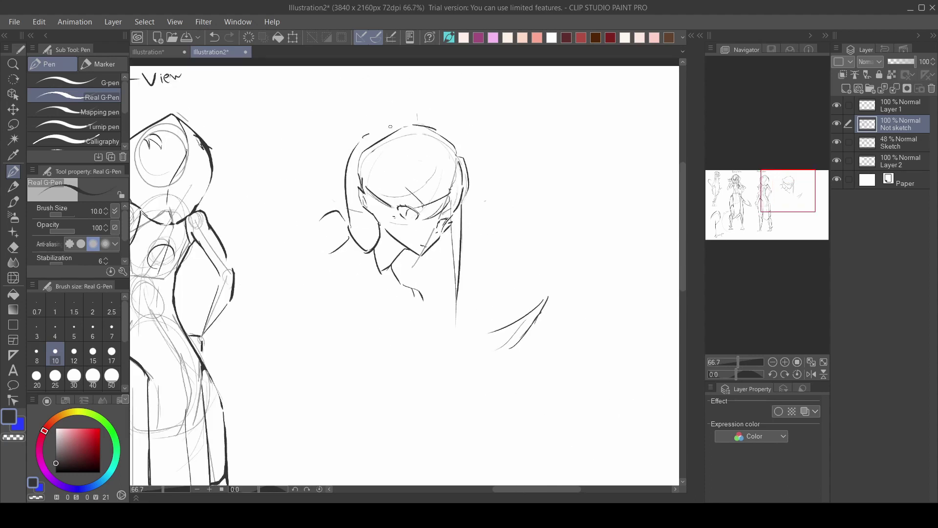
pyautogui.moveTo(456, 123); pyautogui.dragTo(477, 215)
pyautogui.moveTo(447, 254); pyautogui.dragTo(403, 287)
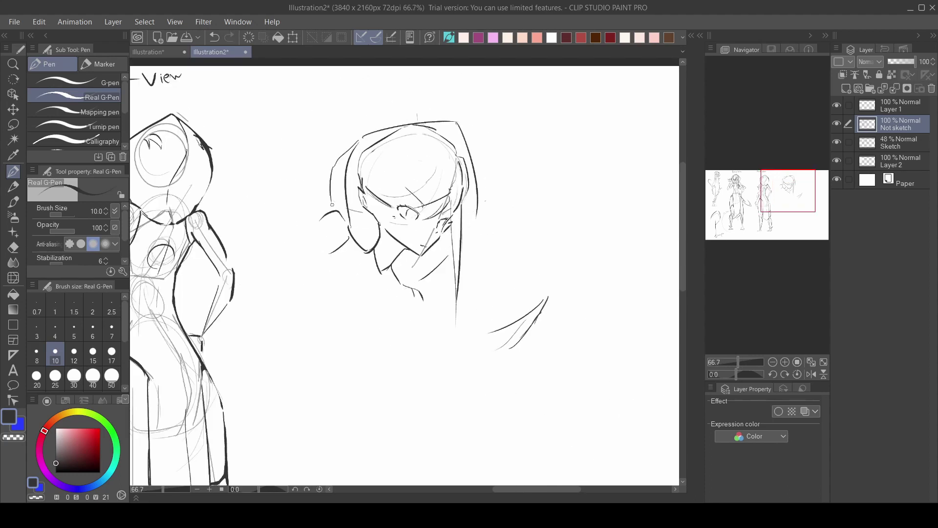
# Undo the last stroke and draw a small pupil mark inside the near eye
pyautogui.scroll(5, 423, 208)
pyautogui.hotkey('ctrl', 'z')
pyautogui.moveTo(410, 227); pyautogui.dragTo(410, 216)
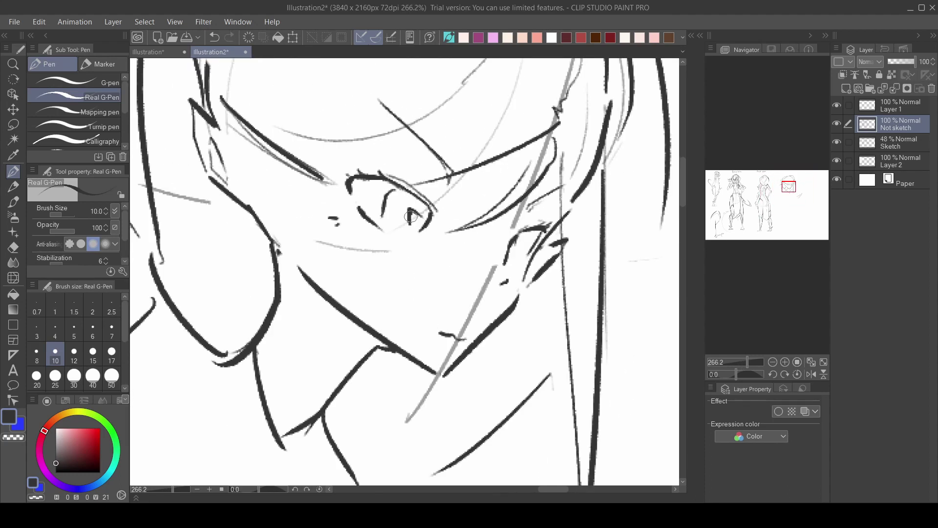
# Add a small pupil mark inside the far eye of the close-up head
pyautogui.moveTo(516, 251); pyautogui.dragTo(526, 252)
pyautogui.scroll(-4, 538, 210)
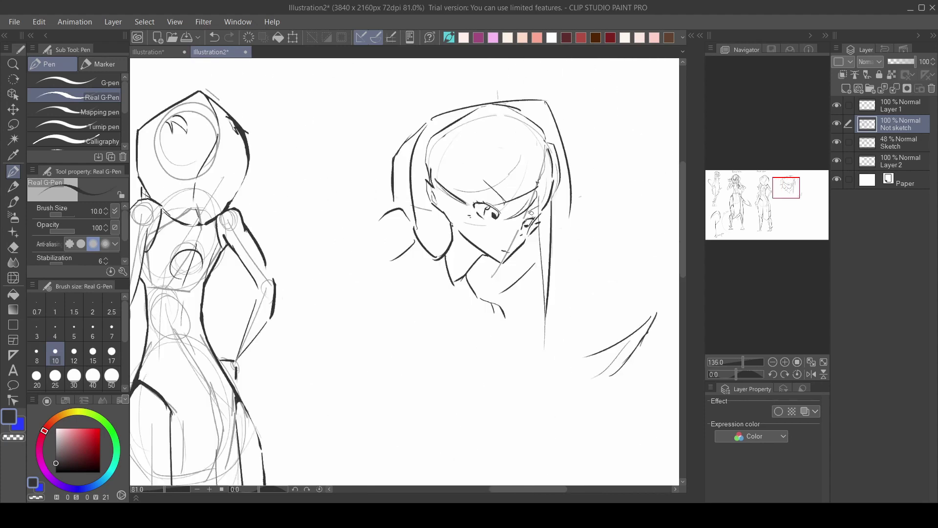
pyautogui.scroll(4, 538, 219)
pyautogui.scroll(-5, 415, 188)
pyautogui.scroll(5, 437, 188)
pyautogui.scroll(-5, 433, 217)
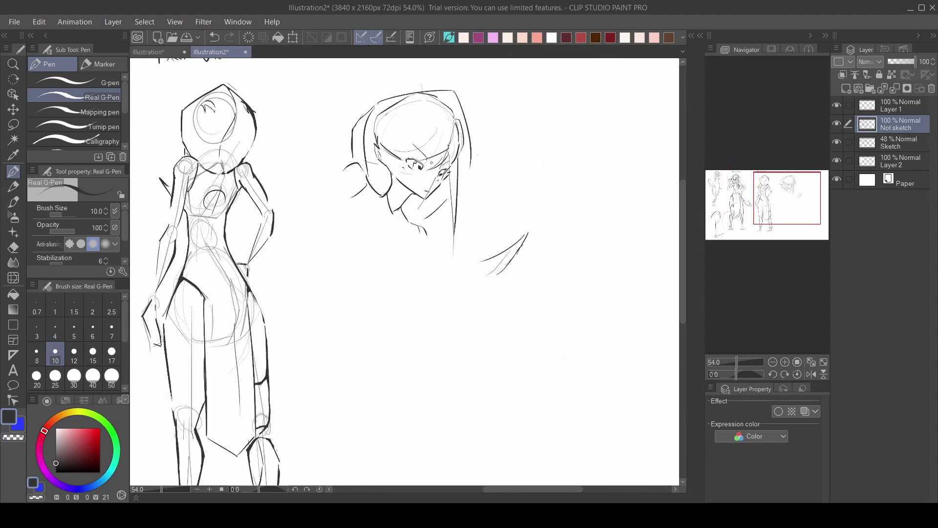
pyautogui.scroll(2, 440, 163)
pyautogui.scroll(3, 427, 128)
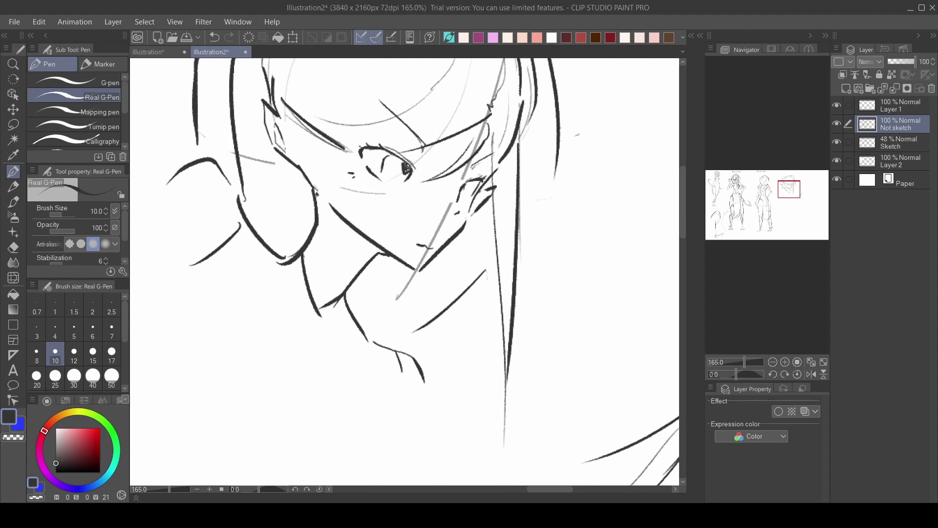
# Fill in the near eye's pupil solidly and darken the pupil area of the far eye
pyautogui.moveTo(408, 166); pyautogui.dragTo(407, 172)
pyautogui.scroll(5, 474, 186)
pyautogui.moveTo(460, 184); pyautogui.dragTo(480, 176)
pyautogui.scroll(-6, 462, 171)
pyautogui.scroll(3, 459, 175)
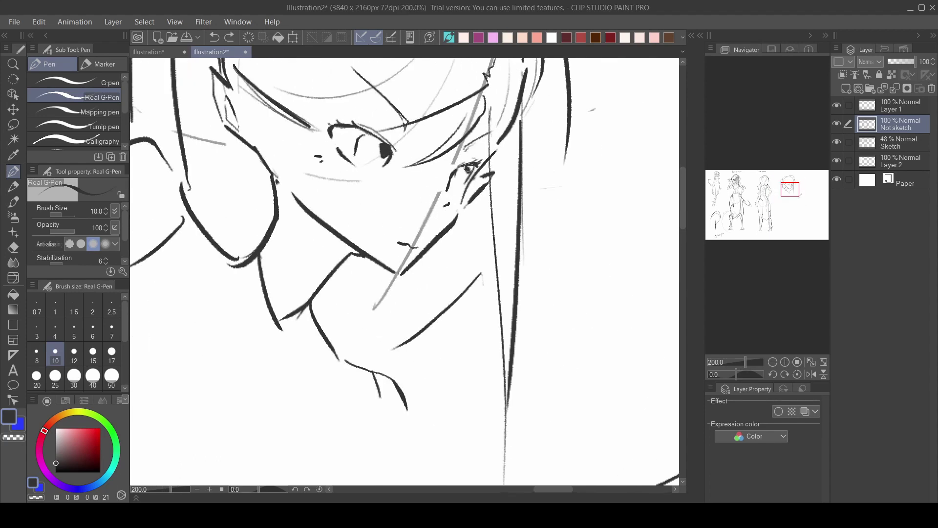
pyautogui.scroll(-3, 471, 167)
pyautogui.scroll(1, 348, 160)
pyautogui.scroll(-3, 444, 236)
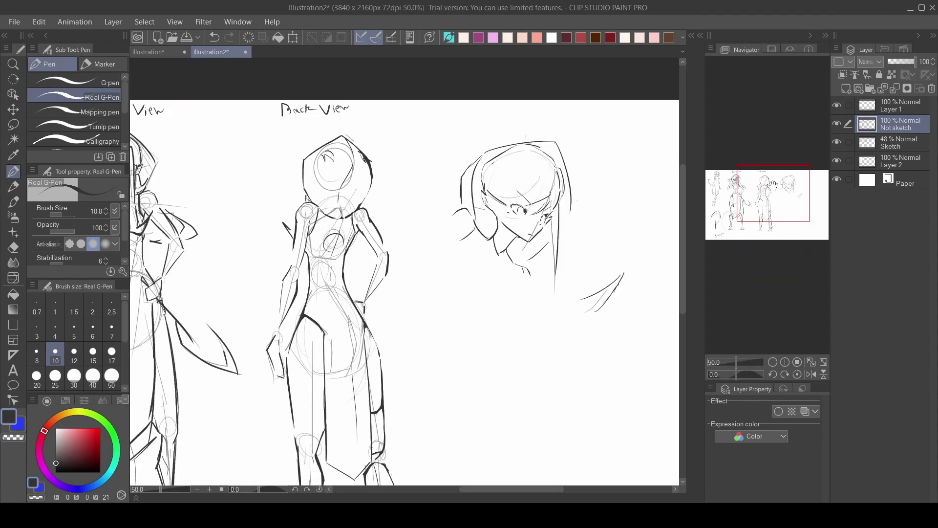
pyautogui.scroll(2, 491, 254)
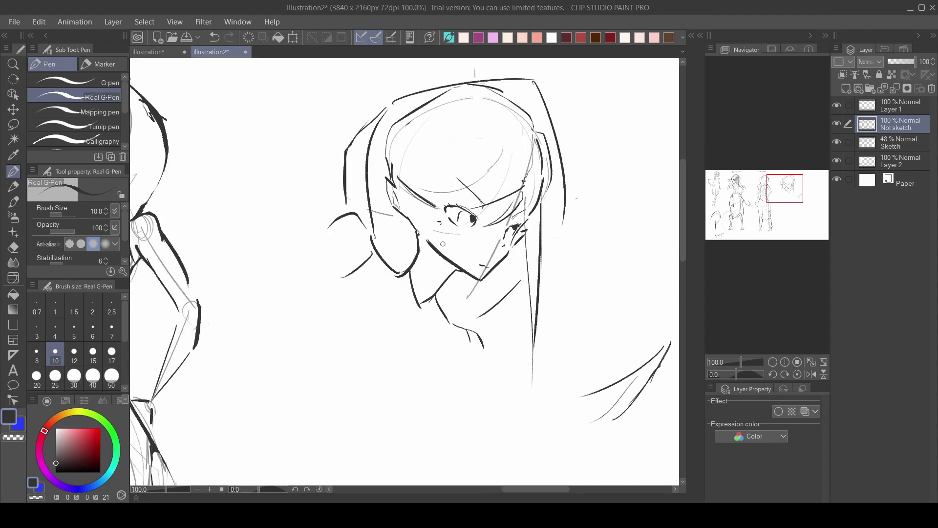
# Erase the excess line beside the chin and thicken the contour next to the left cheek
pyautogui.press('e')
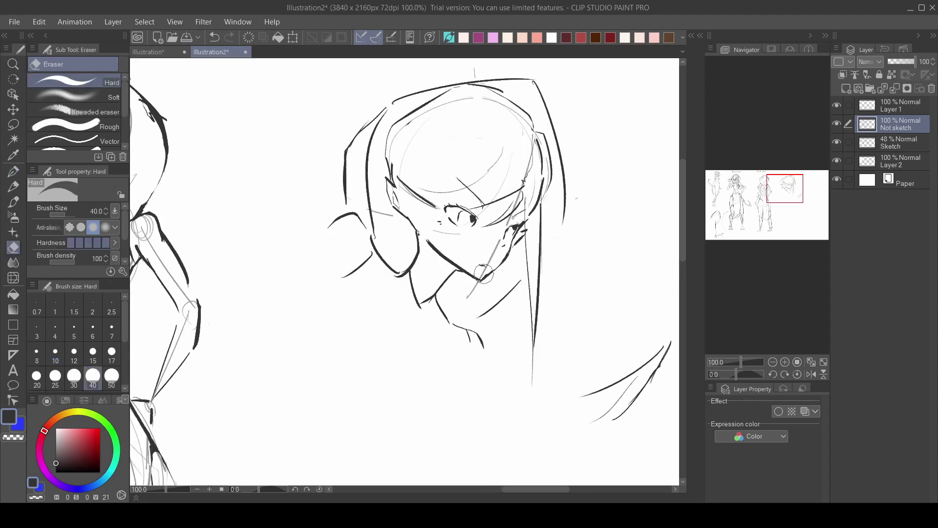
pyautogui.moveTo(505, 291); pyautogui.dragTo(491, 280)
pyautogui.scroll(4, 406, 220)
pyautogui.press('p')
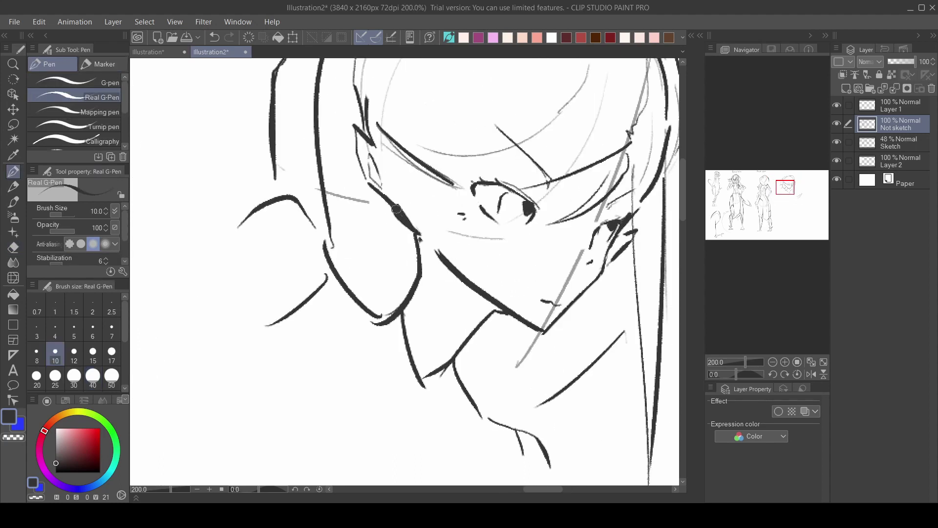
pyautogui.scroll(-3, 318, 120)
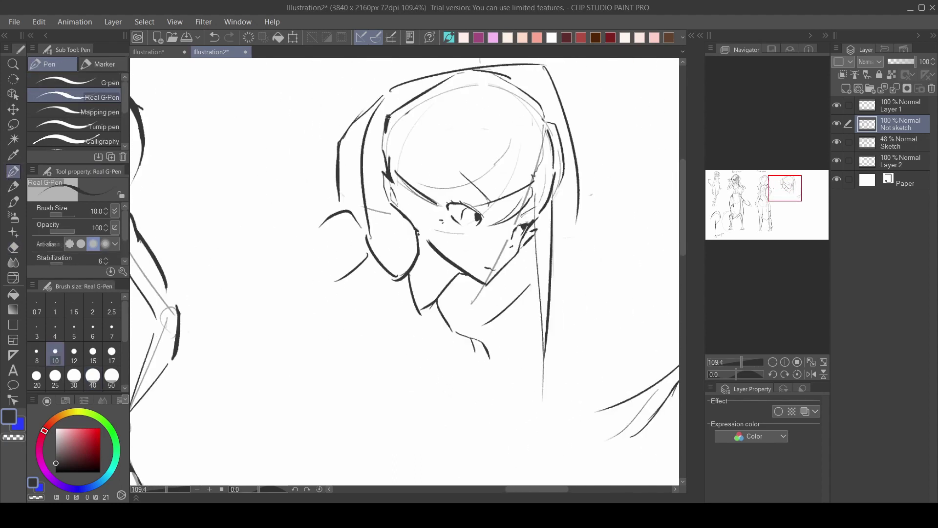
# Thicken the far eye's upper lid and outer corner with short pen strokes
pyautogui.scroll(5, 440, 200)
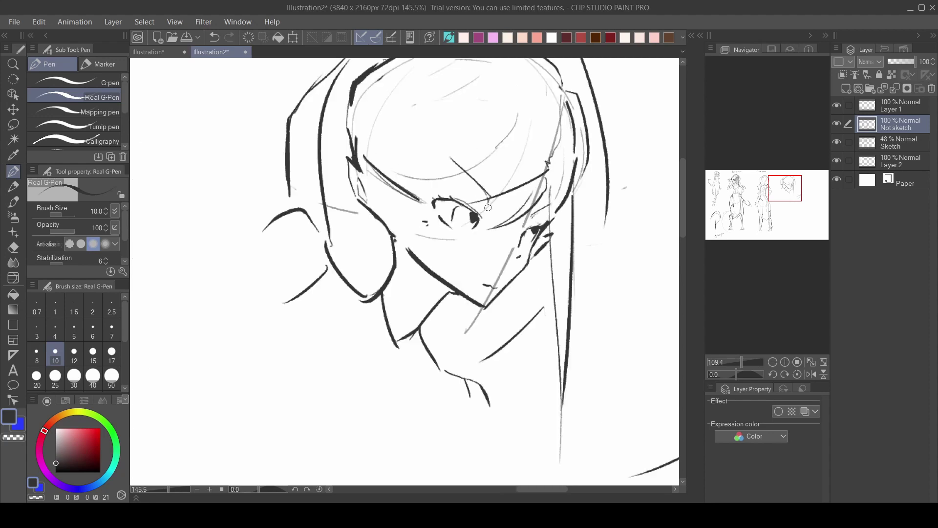
pyautogui.scroll(2, 582, 241)
pyautogui.moveTo(554, 255); pyautogui.dragTo(591, 235)
pyautogui.moveTo(566, 250); pyautogui.dragTo(548, 267)
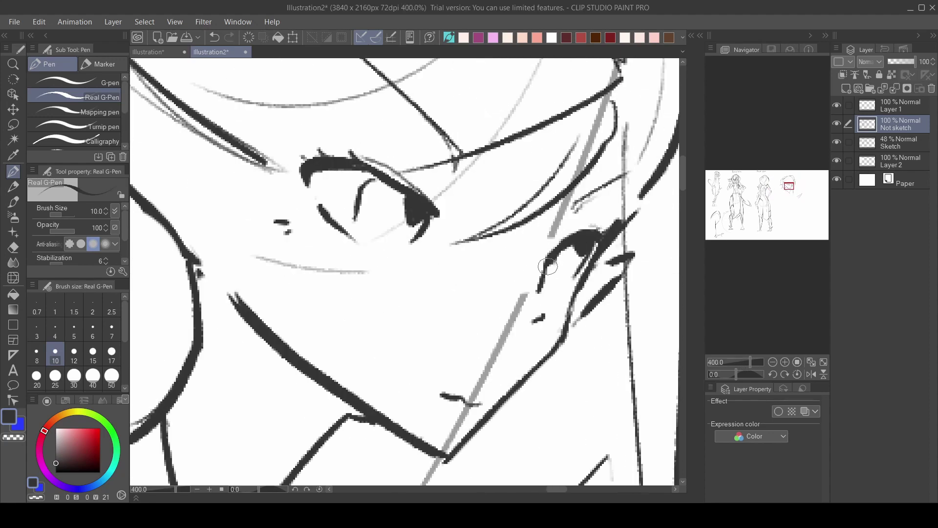
pyautogui.scroll(-3, 581, 229)
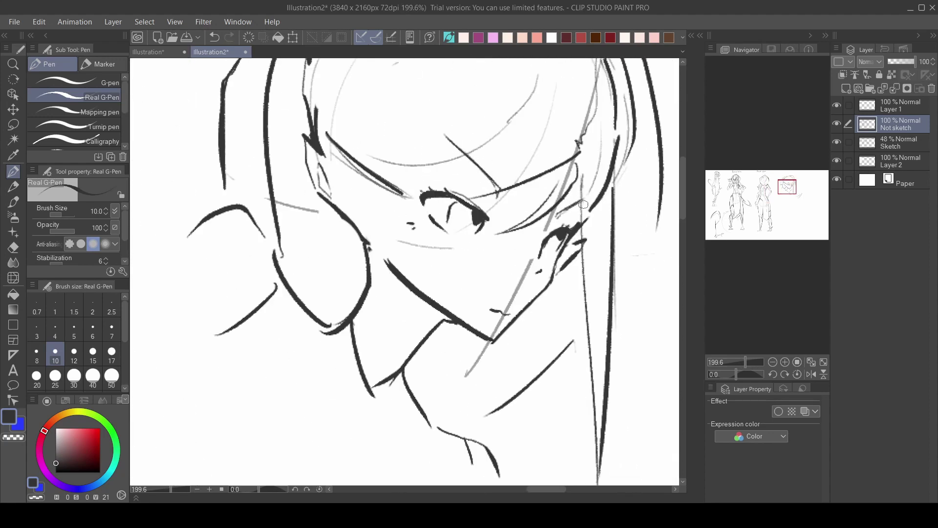
# Thicken the hood's right edge and the sloping line beneath the jaw, and erase a gap near the long hair strand's tip
pyautogui.scroll(-6, 583, 204)
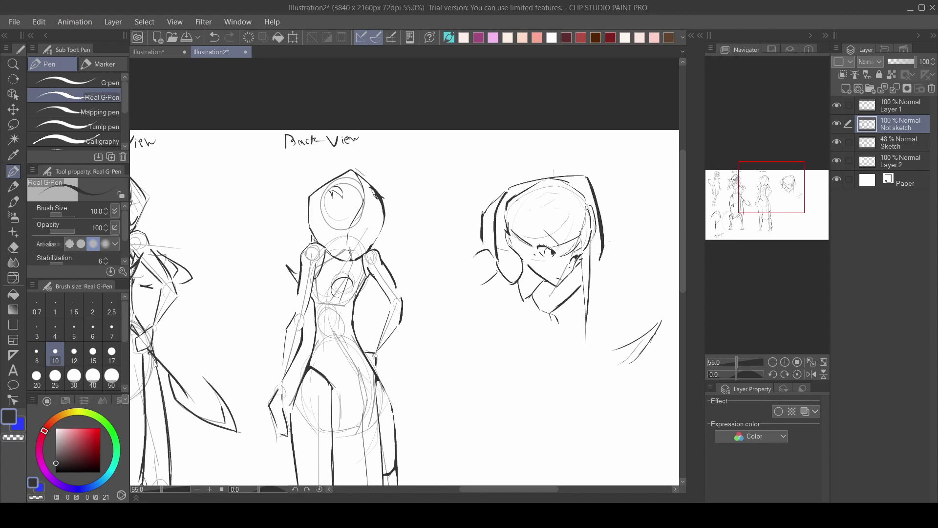
pyautogui.press('e')
pyautogui.scroll(1, 587, 211)
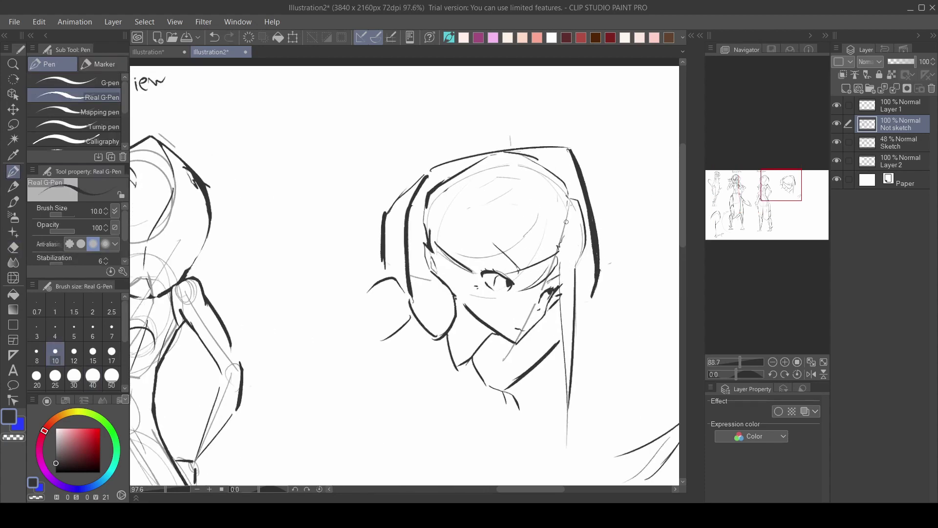
pyautogui.moveTo(569, 348); pyautogui.dragTo(570, 363)
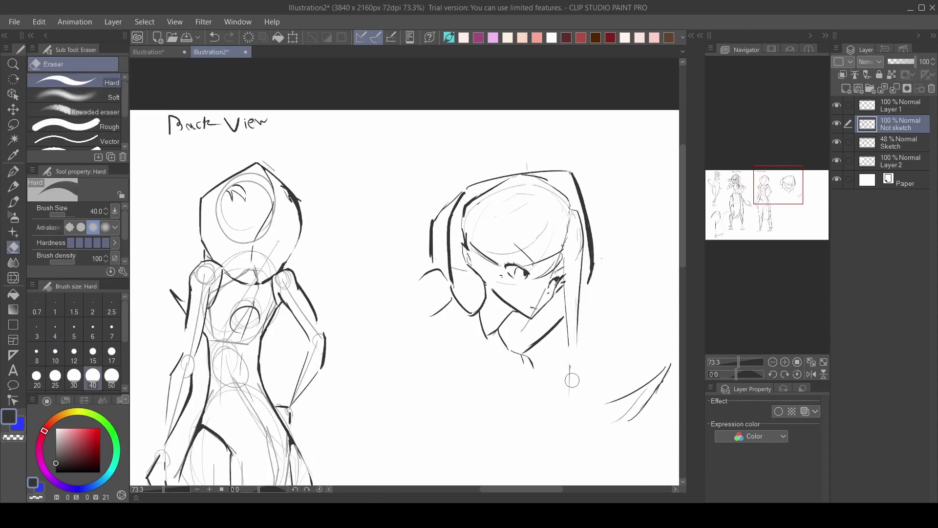
# Hide the Sketch layer and erase the stray marks crossing the hair strand beside the far eye
pyautogui.press('p')
pyautogui.click(837, 142)
pyautogui.scroll(2, 513, 342)
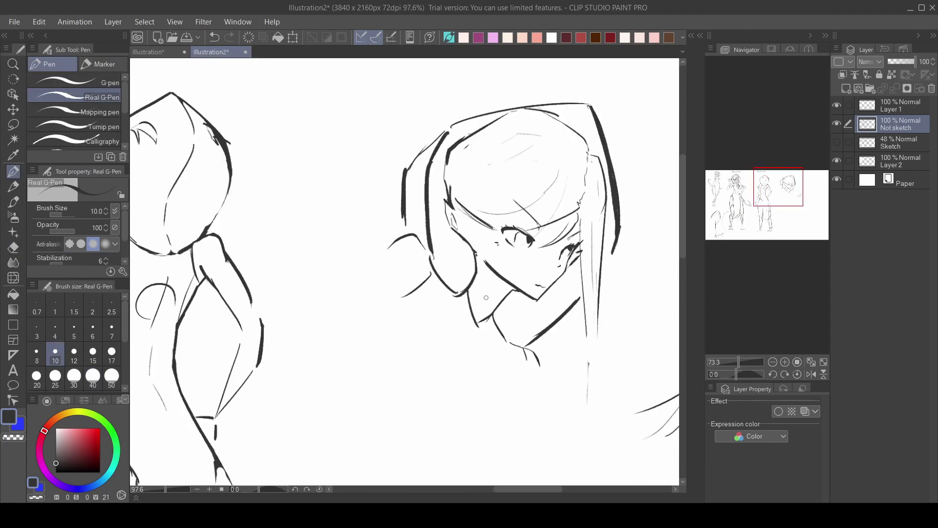
pyautogui.scroll(-4, 493, 244)
pyautogui.scroll(5, 516, 234)
pyautogui.press('e')
pyautogui.moveTo(507, 266); pyautogui.dragTo(528, 229)
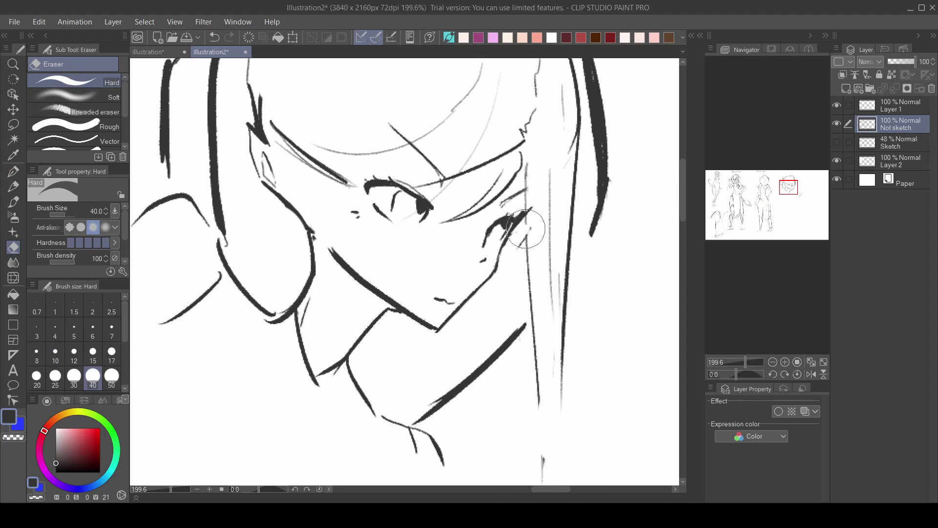
pyautogui.press('p')
# Thicken the fringe strand above the far eye and the line just inside the hood's right edge
pyautogui.scroll(-5, 532, 198)
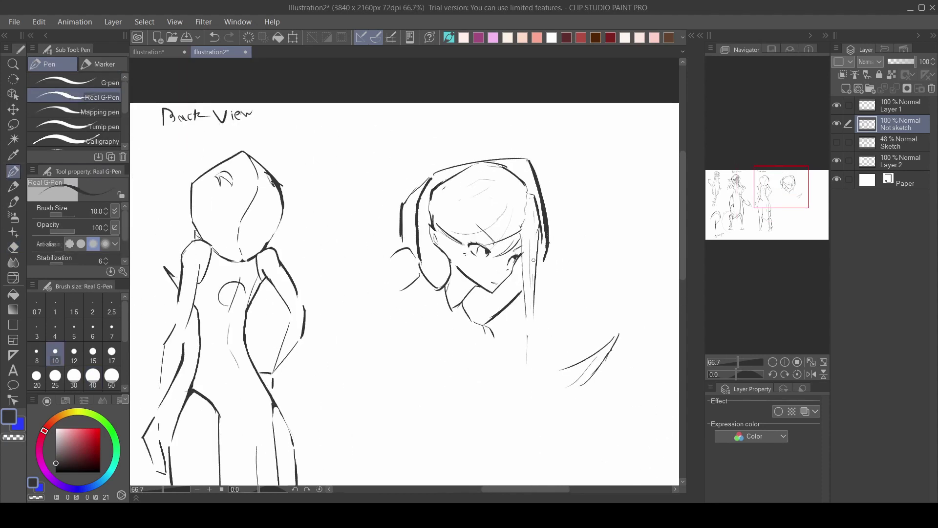
pyautogui.scroll(4, 533, 260)
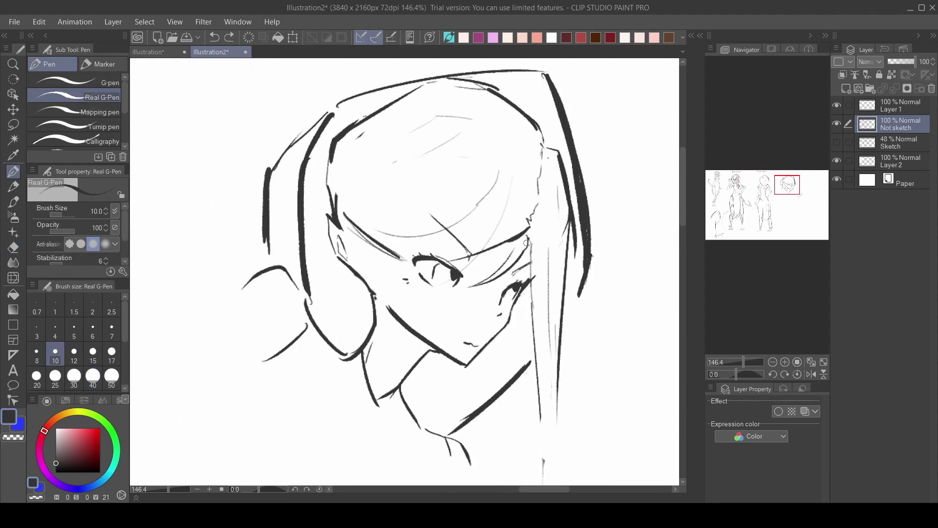
pyautogui.scroll(-4, 527, 243)
pyautogui.scroll(7, 508, 249)
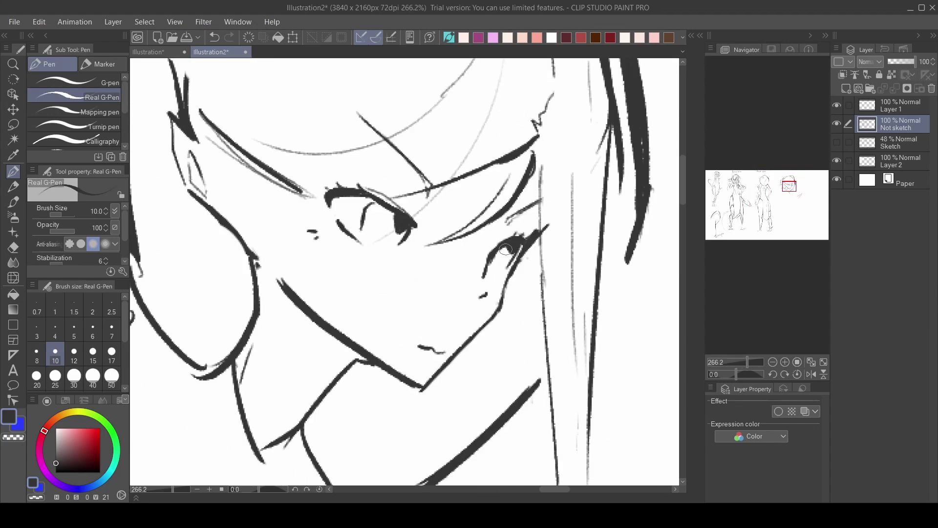
pyautogui.scroll(-3, 508, 247)
pyautogui.scroll(3, 523, 225)
pyautogui.scroll(-1, 531, 210)
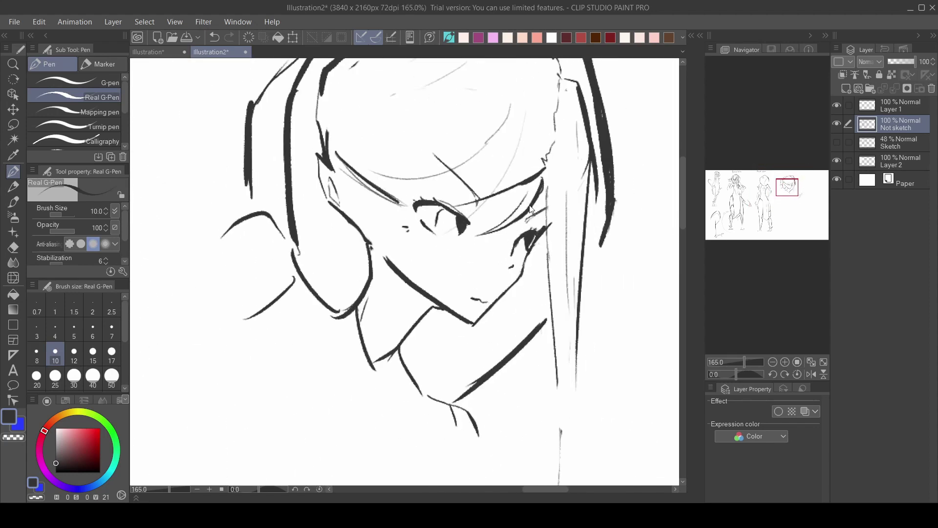
pyautogui.scroll(2, 531, 209)
pyautogui.scroll(-3, 508, 244)
pyautogui.scroll(3, 498, 269)
pyautogui.scroll(-2, 478, 312)
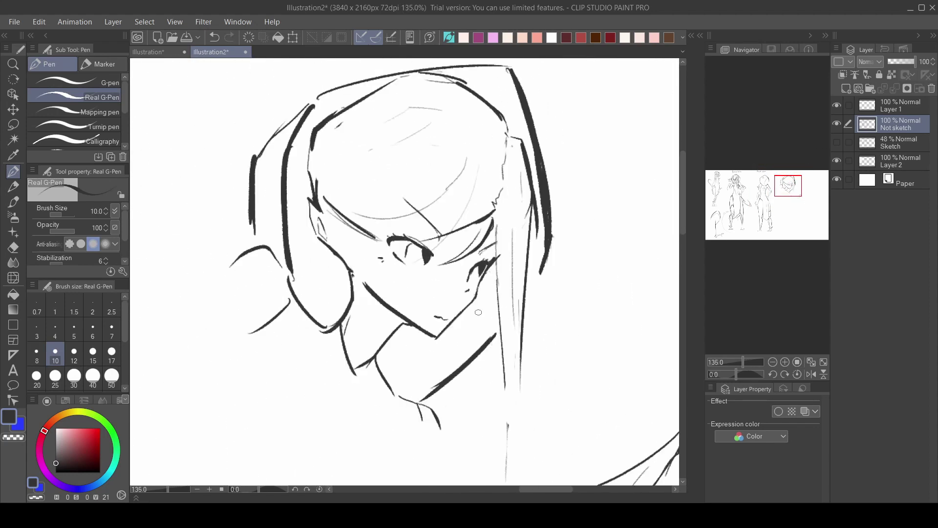
# Try redrawing the mouth above the chin and undo the trial strokes
pyautogui.hotkey('ctrl', 'z')
pyautogui.scroll(4, 433, 309)
pyautogui.hotkey('ctrl', 'z')
pyautogui.moveTo(441, 296)
pyautogui.mouseDown()
pyautogui.moveTo(444, 332)
pyautogui.moveTo(412, 337)
pyautogui.mouseUp()
pyautogui.scroll(-20, 446, 311)
pyautogui.scroll(20, 443, 306)
pyautogui.hotkey('ctrl', 'z')
pyautogui.hotkey('ctrl', 'z')
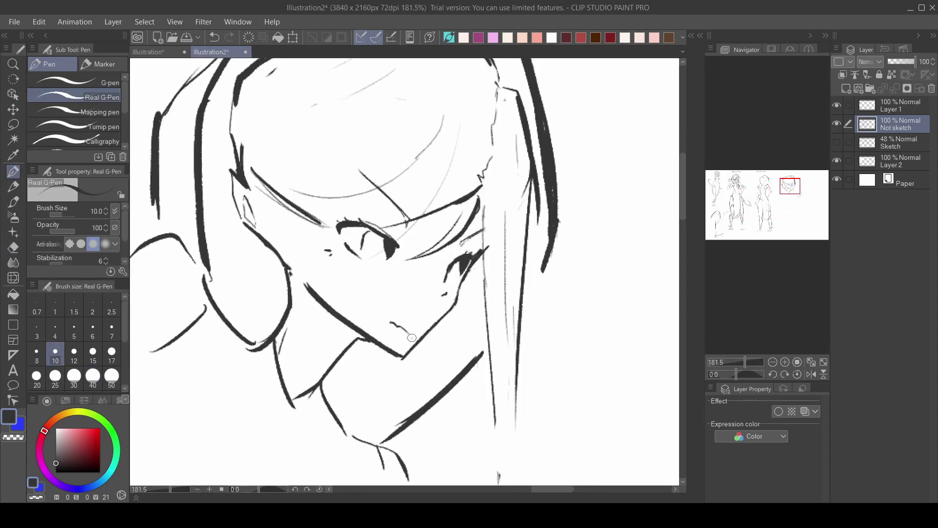
pyautogui.scroll(-19, 389, 293)
pyautogui.scroll(12, 371, 299)
pyautogui.hotkey('ctrl', 'z')
# Thicken the edges of the curved blade shape to the lower right of the head
pyautogui.scroll(-6, 386, 298)
pyautogui.moveTo(794, 187); pyautogui.dragTo(793, 199)
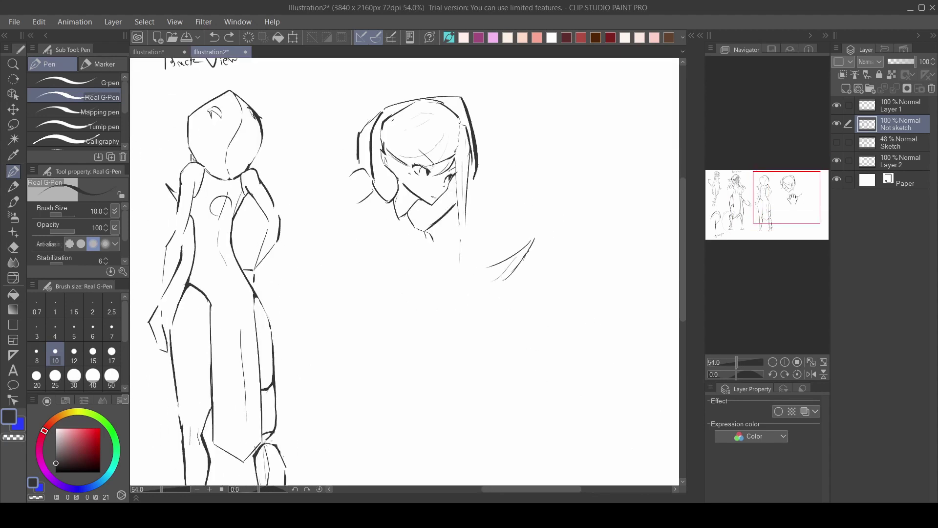
pyautogui.scroll(-3, 414, 185)
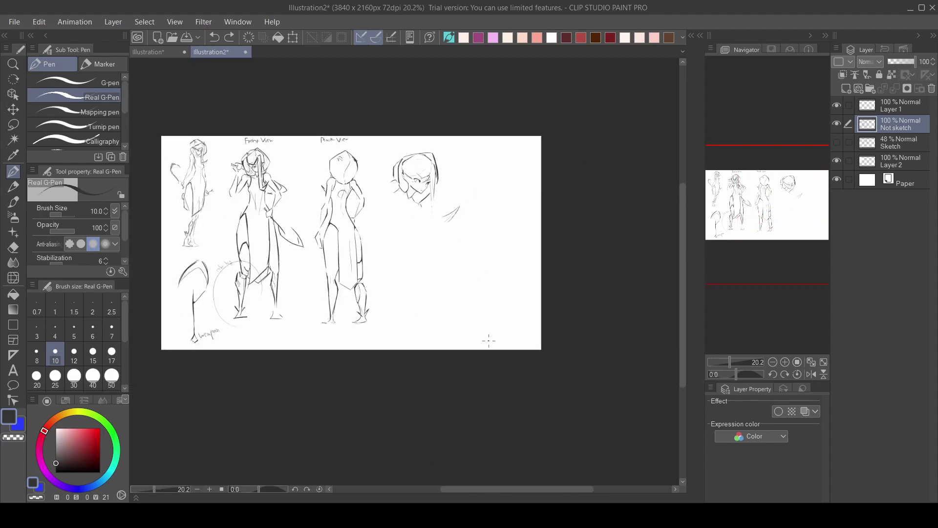
pyautogui.scroll(4, 446, 231)
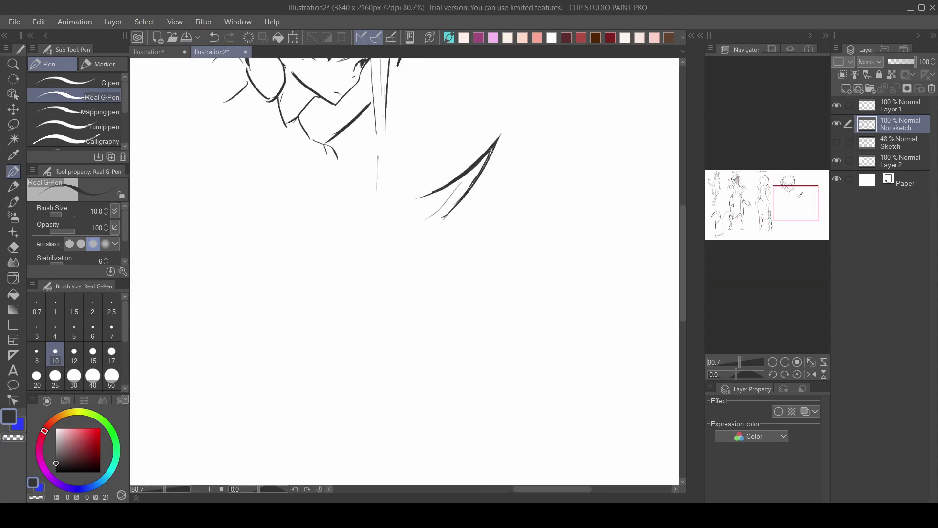
pyautogui.press('e')
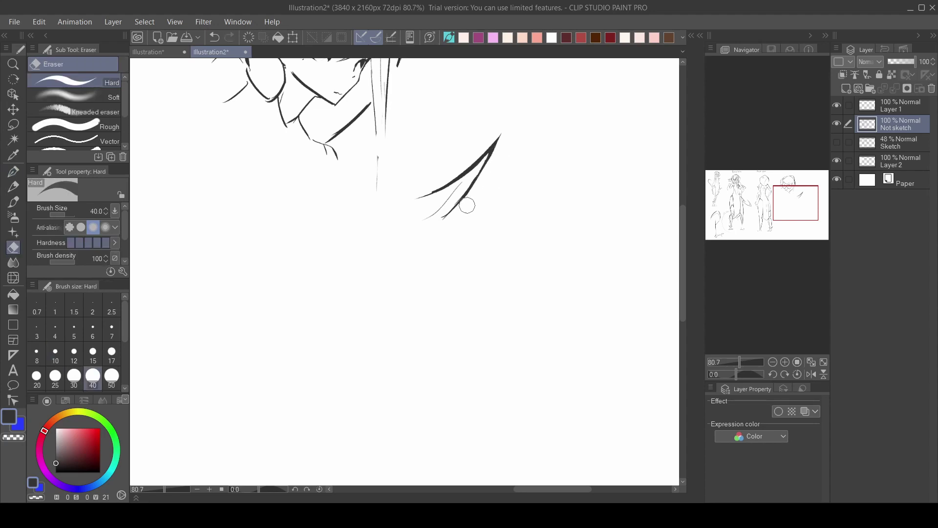
pyautogui.scroll(-3, 467, 205)
# Draw short fold lines and a small curl in the collar area beneath the chin
pyautogui.press('p')
pyautogui.moveTo(429, 129); pyautogui.dragTo(433, 130)
pyautogui.moveTo(409, 147); pyautogui.dragTo(422, 160)
pyautogui.moveTo(398, 163); pyautogui.dragTo(422, 162)
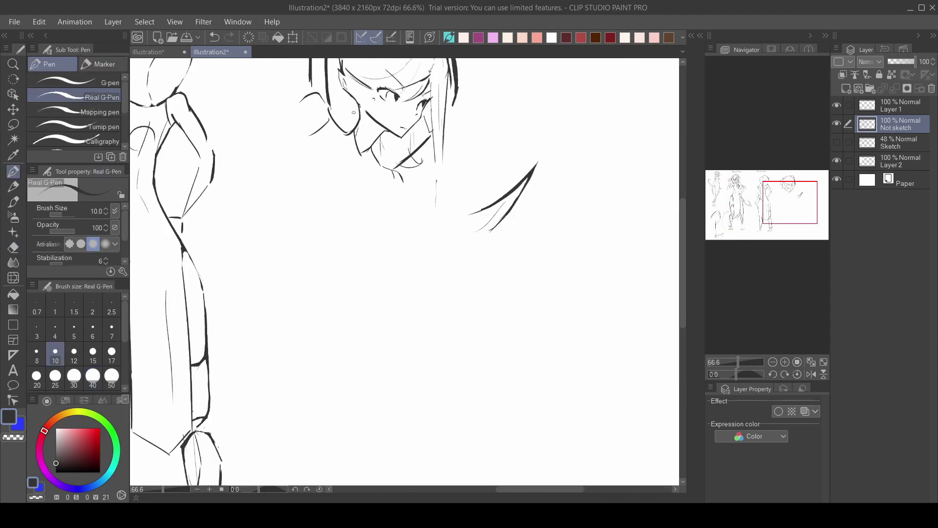
# Undo the last stroke and draw curled inner lines in the rounded lock left of the face
pyautogui.moveTo(333, 110); pyautogui.dragTo(357, 113)
pyautogui.scroll(3, 342, 117)
pyautogui.hotkey('ctrl', 'z')
pyautogui.moveTo(354, 219); pyautogui.dragTo(342, 235)
pyautogui.moveTo(368, 292); pyautogui.dragTo(376, 279)
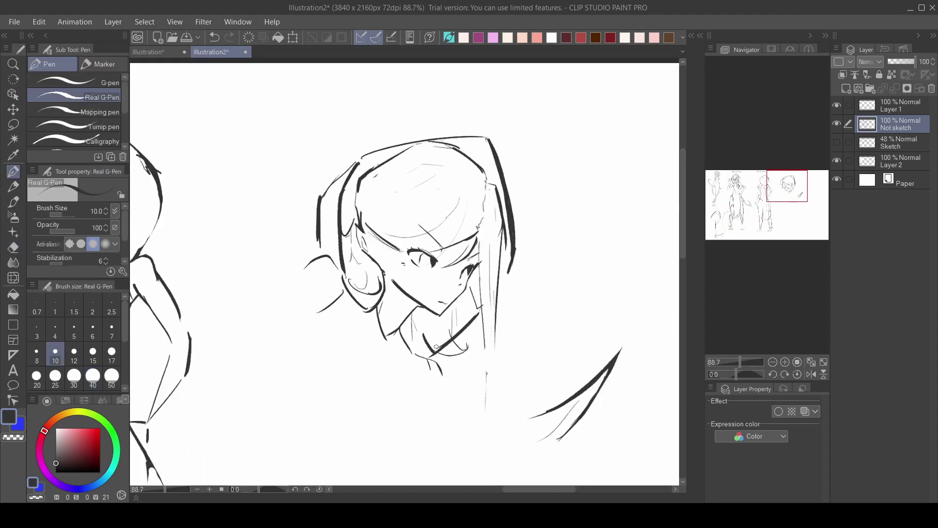
# Add light hatching between the hood's edge and the hair, and in the shadow beneath the jaw
pyautogui.scroll(-3, 476, 215)
pyautogui.scroll(2, 476, 215)
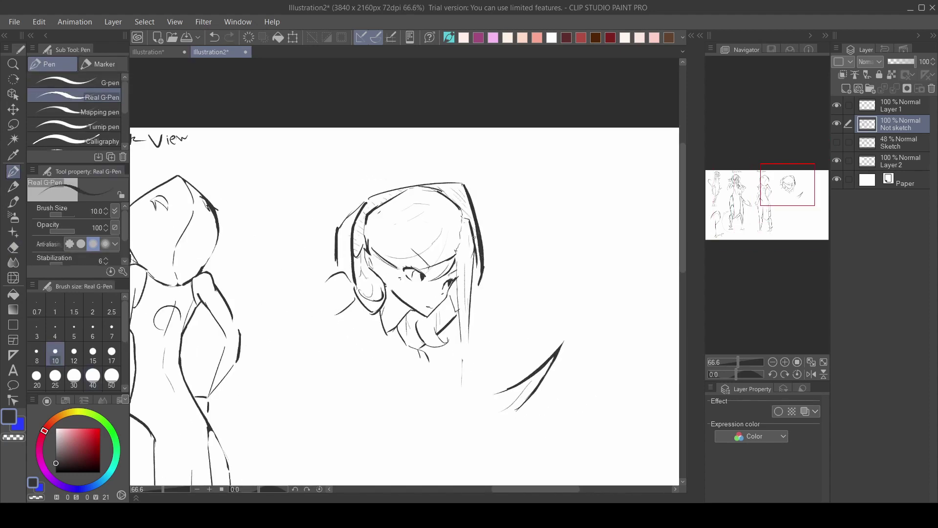
pyautogui.scroll(-1, 417, 330)
pyautogui.scroll(3, 417, 330)
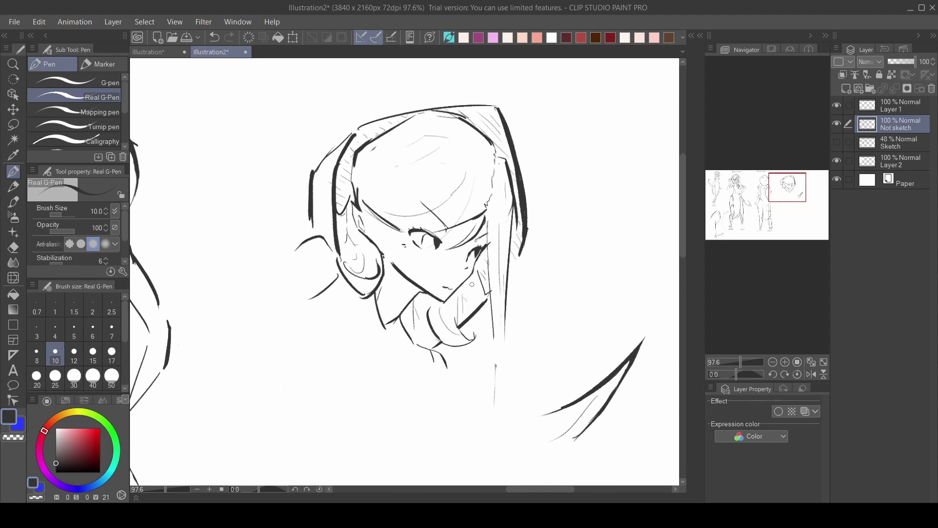
pyautogui.scroll(-5, 417, 330)
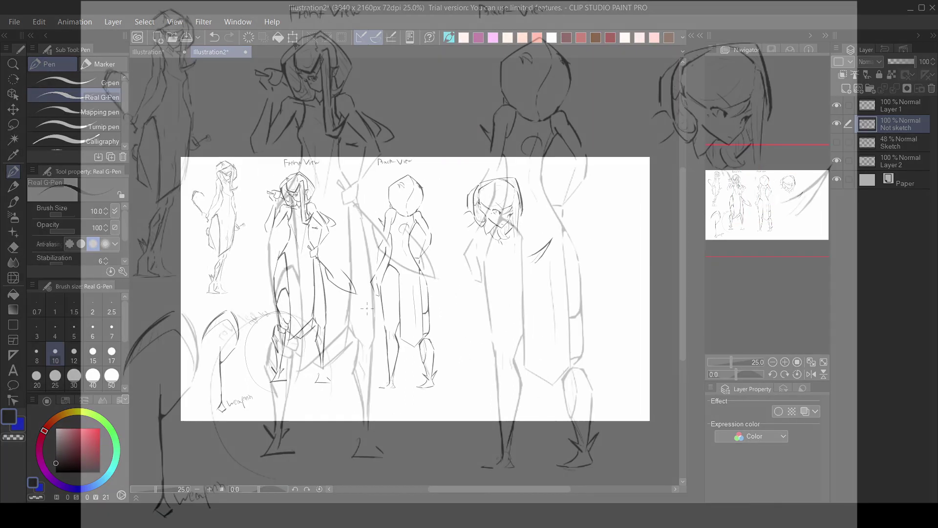